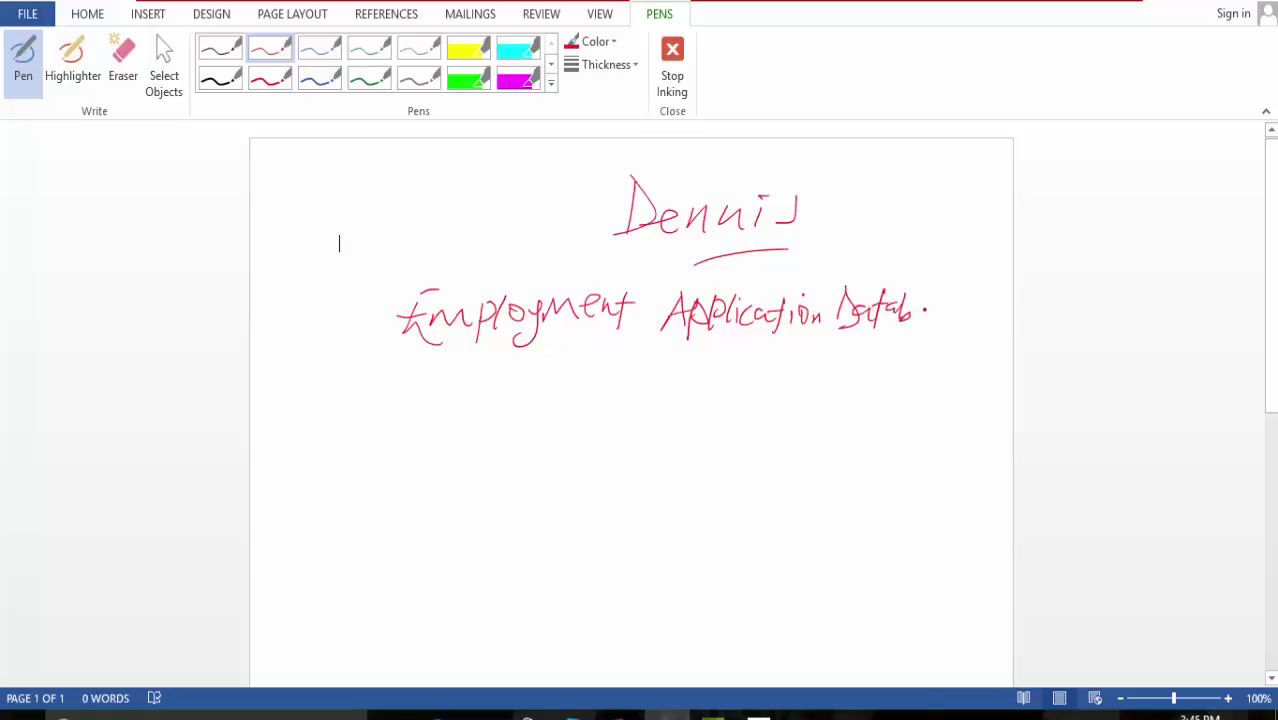
Step: Underline the handwritten title "Employment Application Database" and write the numbered heading "1) Sections" below it in red ink
drag(494, 366, 924, 338)
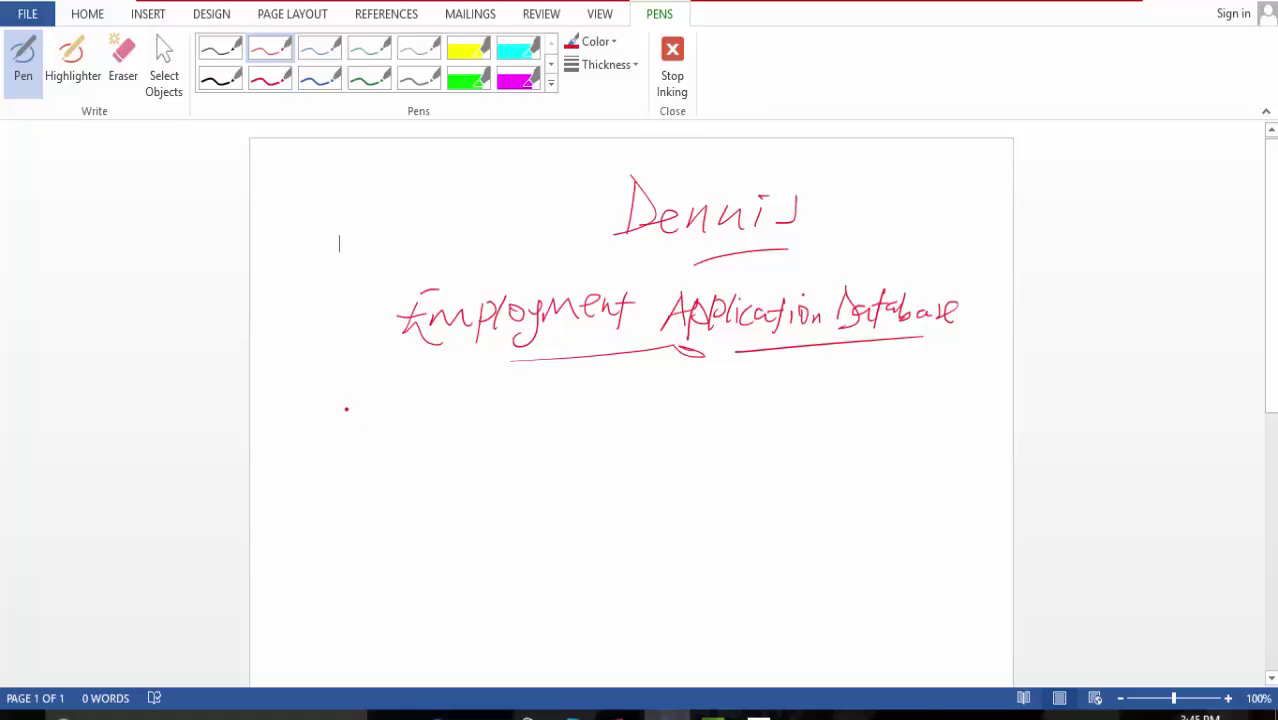
mouse_move(353, 393)
mouse_down()
mouse_move(341, 433)
mouse_move(356, 434)
mouse_up()
mouse_move(420, 388)
mouse_down()
mouse_move(403, 428)
mouse_move(498, 436)
mouse_up()
mouse_move(490, 419)
mouse_down()
mouse_move(516, 414)
mouse_move(519, 432)
mouse_move(545, 413)
mouse_up()
drag(556, 414, 582, 424)
drag(603, 404, 590, 430)
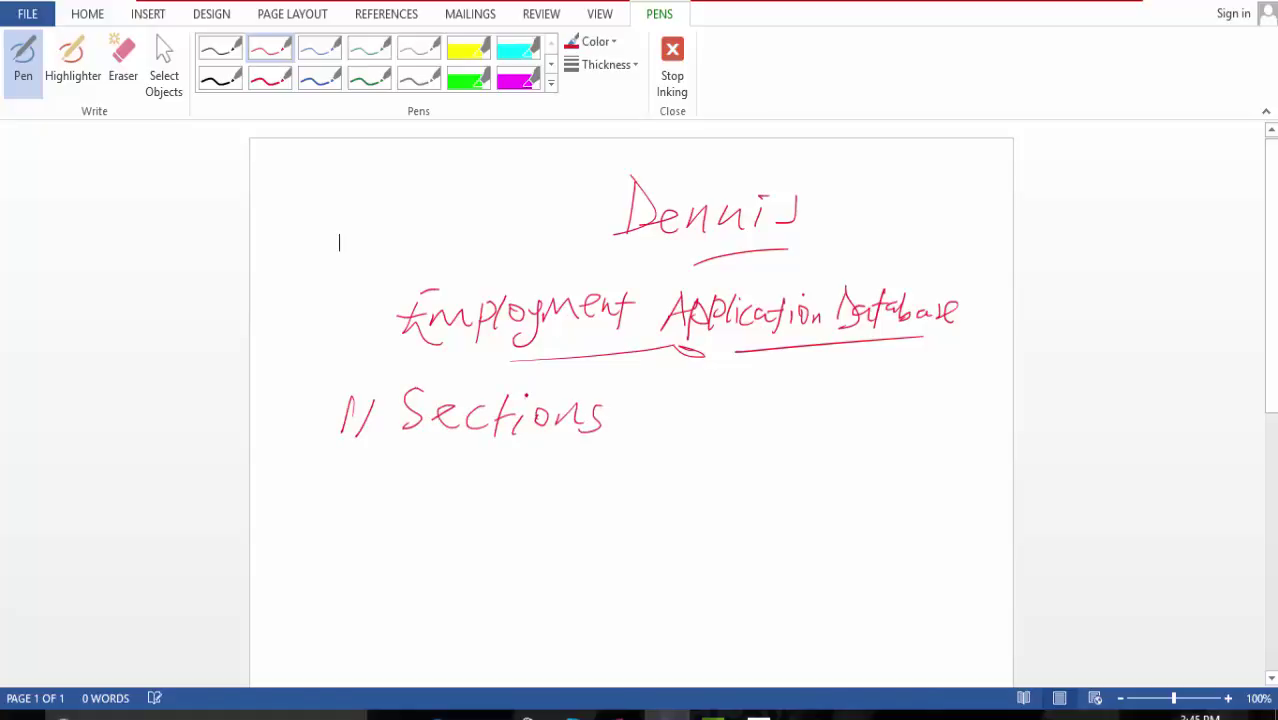
drag(528, 398, 530, 404)
Step: Handwrite "1. General contact Info" in red ink as the first item beneath the Sections heading
drag(451, 449, 443, 496)
click(458, 484)
mouse_move(497, 462)
mouse_down()
mouse_move(506, 500)
mouse_move(526, 484)
mouse_move(546, 496)
mouse_move(616, 476)
mouse_up()
click(587, 484)
mouse_move(618, 480)
mouse_down()
mouse_move(640, 492)
mouse_move(680, 480)
mouse_move(684, 498)
mouse_move(800, 490)
mouse_move(828, 466)
mouse_move(828, 484)
mouse_up()
click(749, 482)
mouse_move(834, 484)
mouse_down()
mouse_move(850, 470)
mouse_move(858, 484)
mouse_up()
mouse_move(872, 448)
mouse_down()
mouse_move(866, 484)
mouse_move(884, 464)
mouse_up()
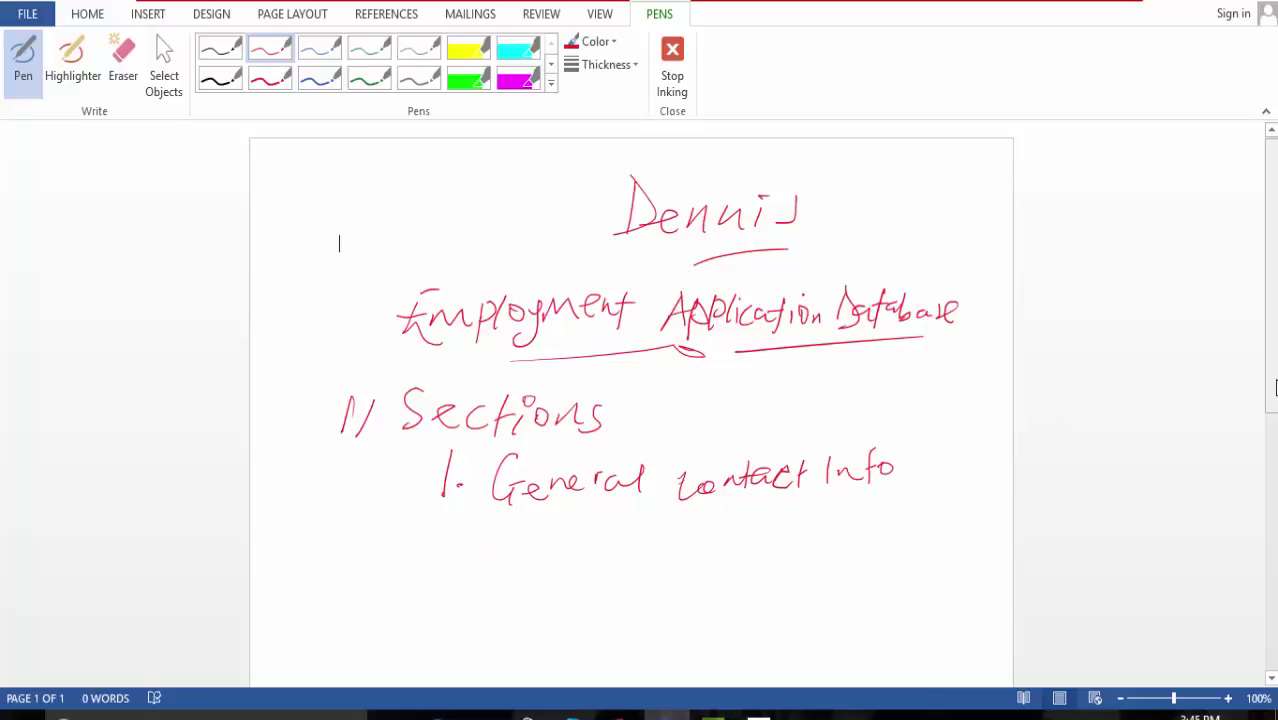
Step: Handwrite blank form fields for DOB, Age and SS# with underlined entry spaces below the General contact Info item
drag(1272, 400, 1267, 529)
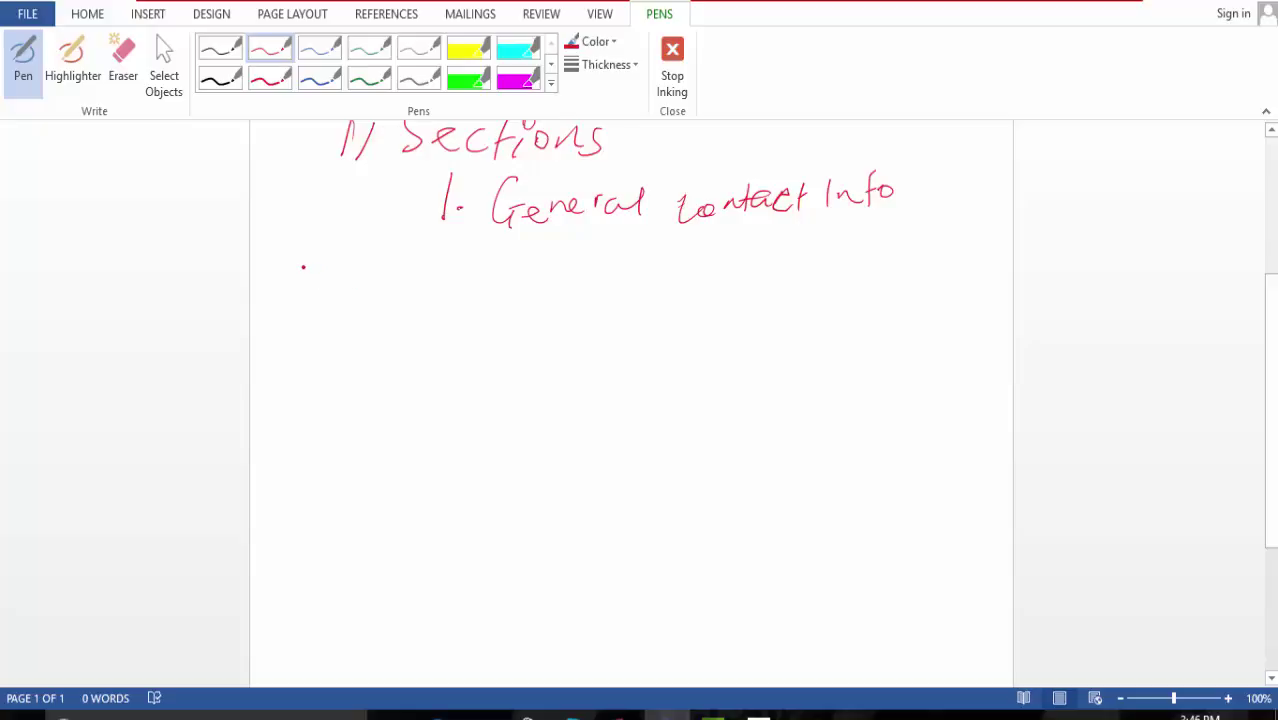
mouse_move(303, 272)
mouse_down()
mouse_move(288, 305)
mouse_move(303, 274)
mouse_move(358, 284)
mouse_move(340, 304)
mouse_up()
click(369, 297)
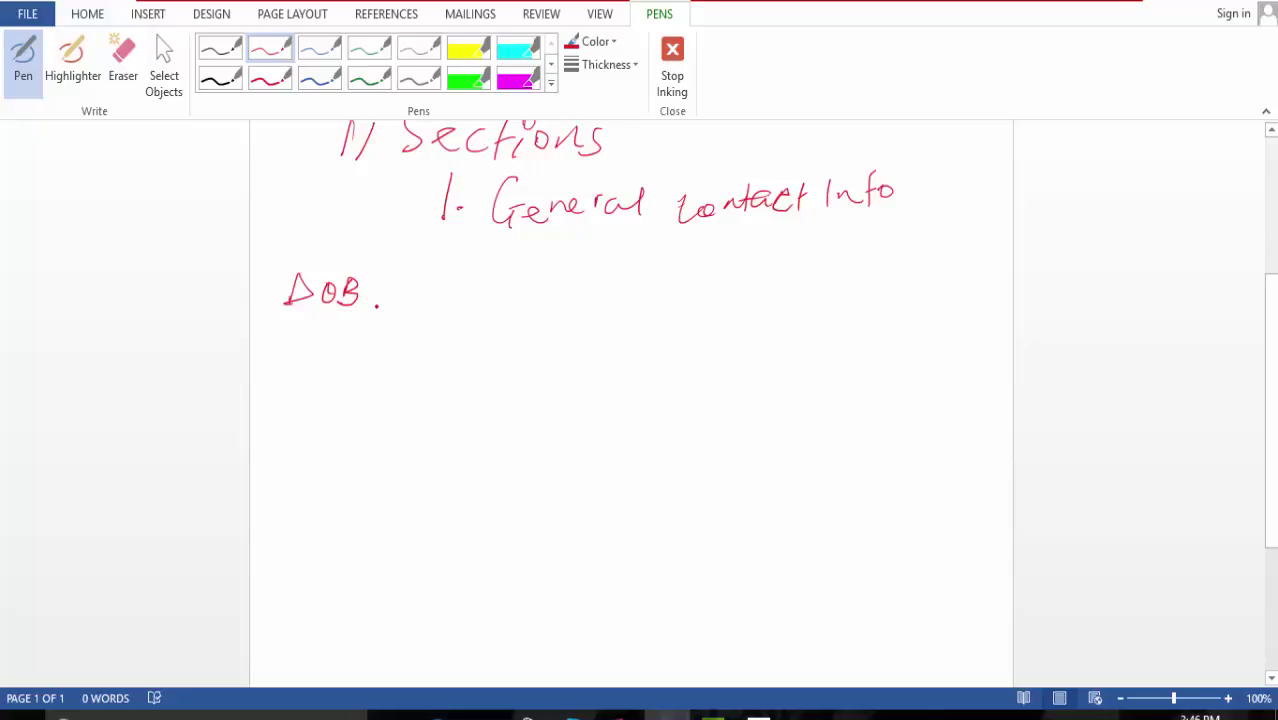
mouse_move(369, 306)
mouse_down()
mouse_move(527, 307)
mouse_move(407, 322)
mouse_up()
mouse_move(556, 300)
mouse_down()
mouse_move(566, 277)
mouse_move(573, 302)
mouse_up()
mouse_move(557, 295)
mouse_down()
mouse_move(584, 291)
mouse_move(570, 315)
mouse_move(700, 307)
mouse_up()
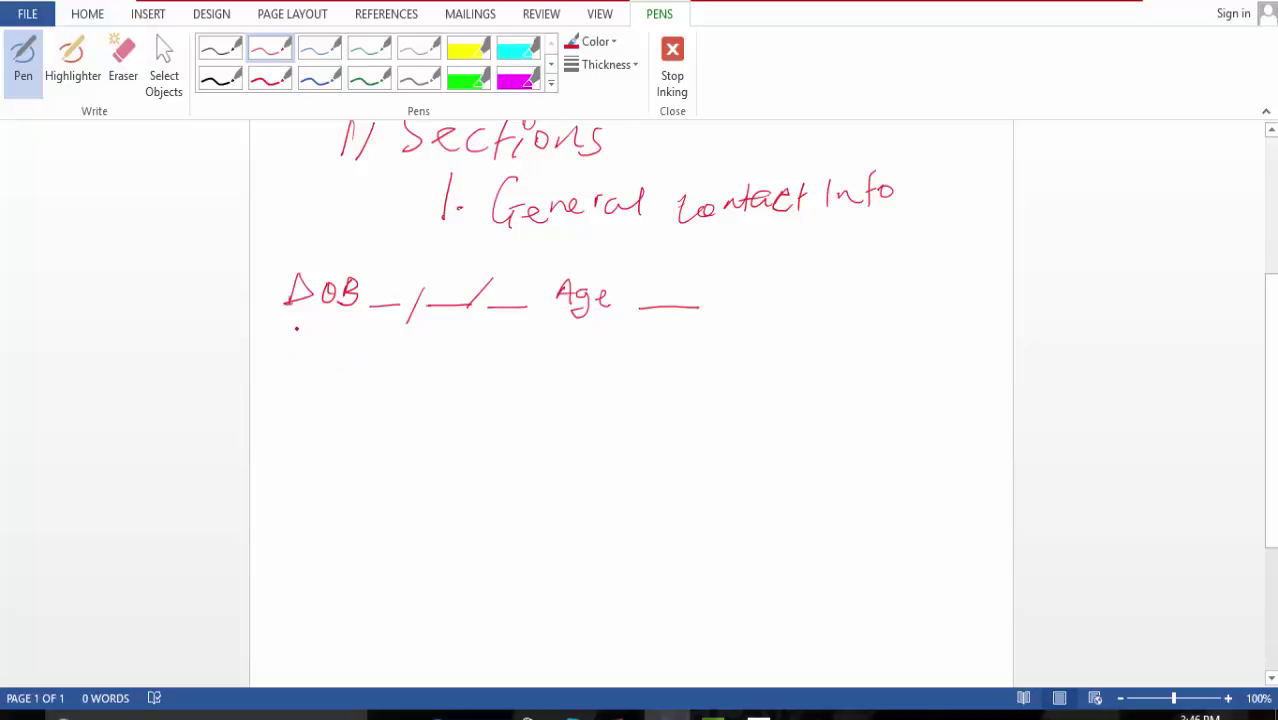
mouse_move(296, 320)
mouse_down()
mouse_move(274, 346)
mouse_move(322, 330)
mouse_move(324, 348)
mouse_move(339, 329)
mouse_move(330, 350)
mouse_move(344, 330)
mouse_move(342, 341)
mouse_move(416, 350)
mouse_move(612, 350)
mouse_up()
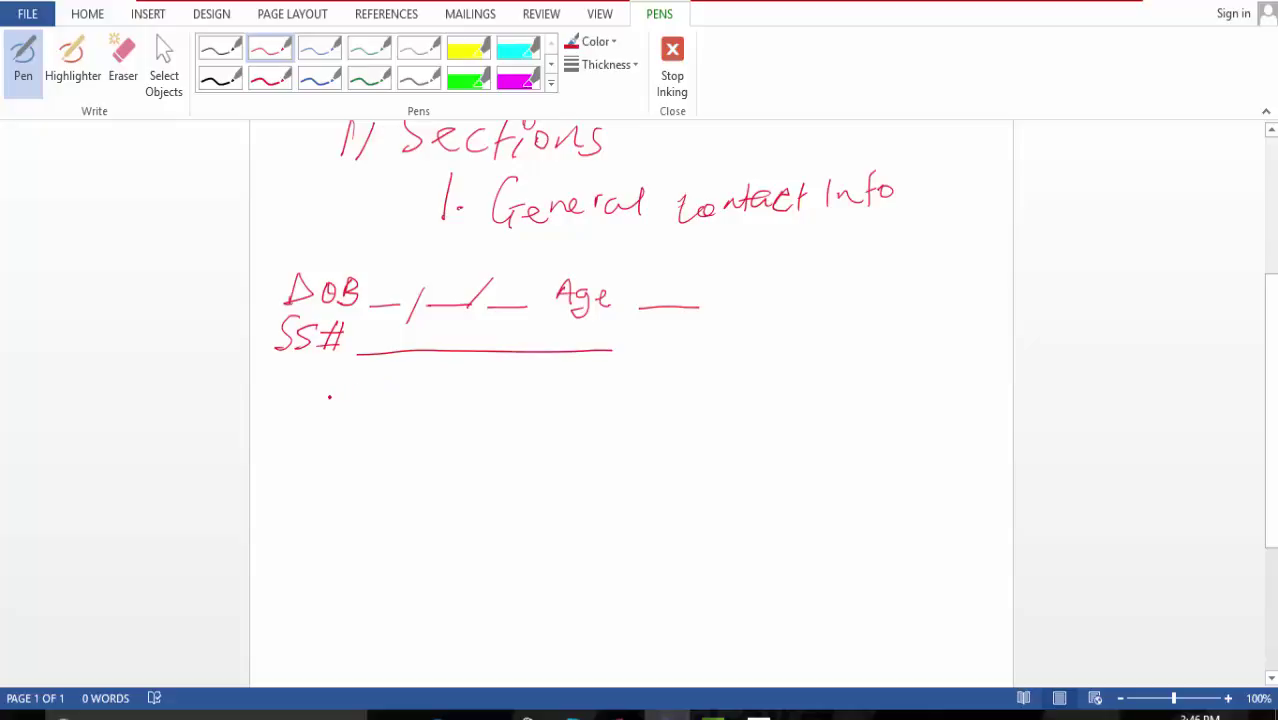
Step: Draw a large red rectangle across the page below the SS# field as the outline of a table
drag(290, 380, 272, 587)
mouse_move(297, 381)
mouse_down()
mouse_move(986, 391)
mouse_move(978, 626)
mouse_up()
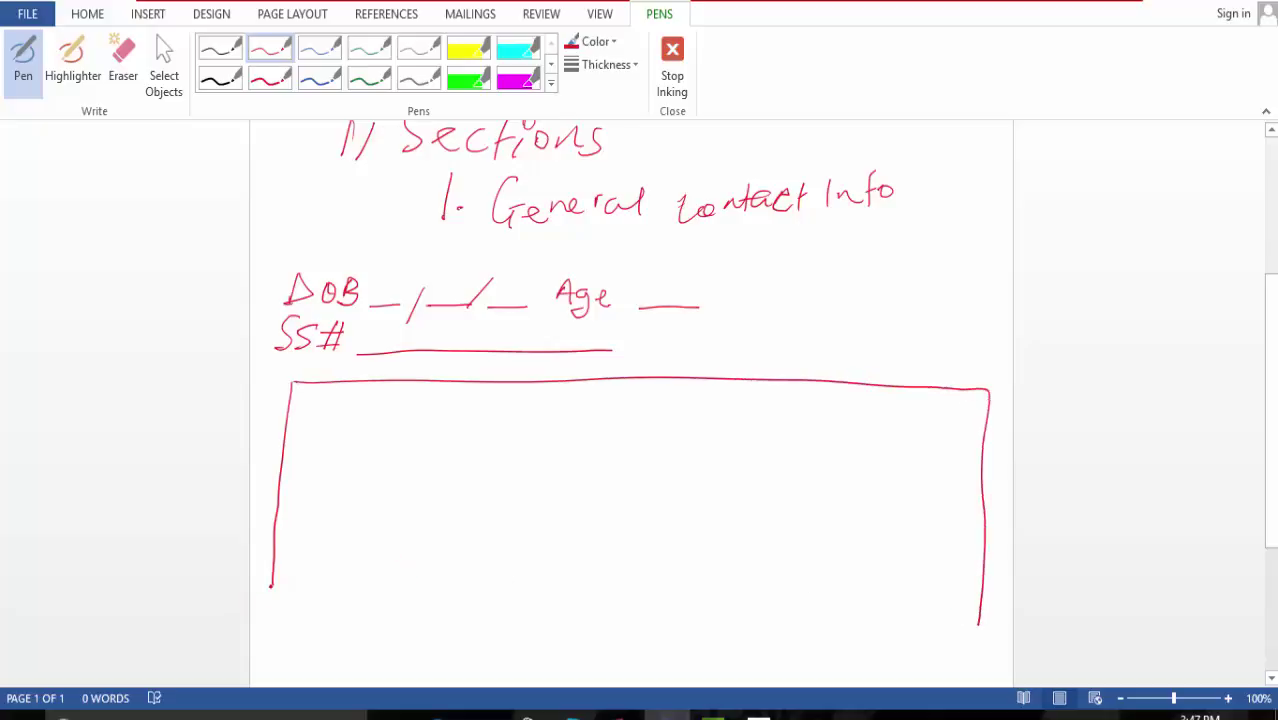
mouse_move(273, 584)
mouse_down()
mouse_move(277, 647)
mouse_move(542, 628)
mouse_move(988, 637)
mouse_move(974, 615)
mouse_up()
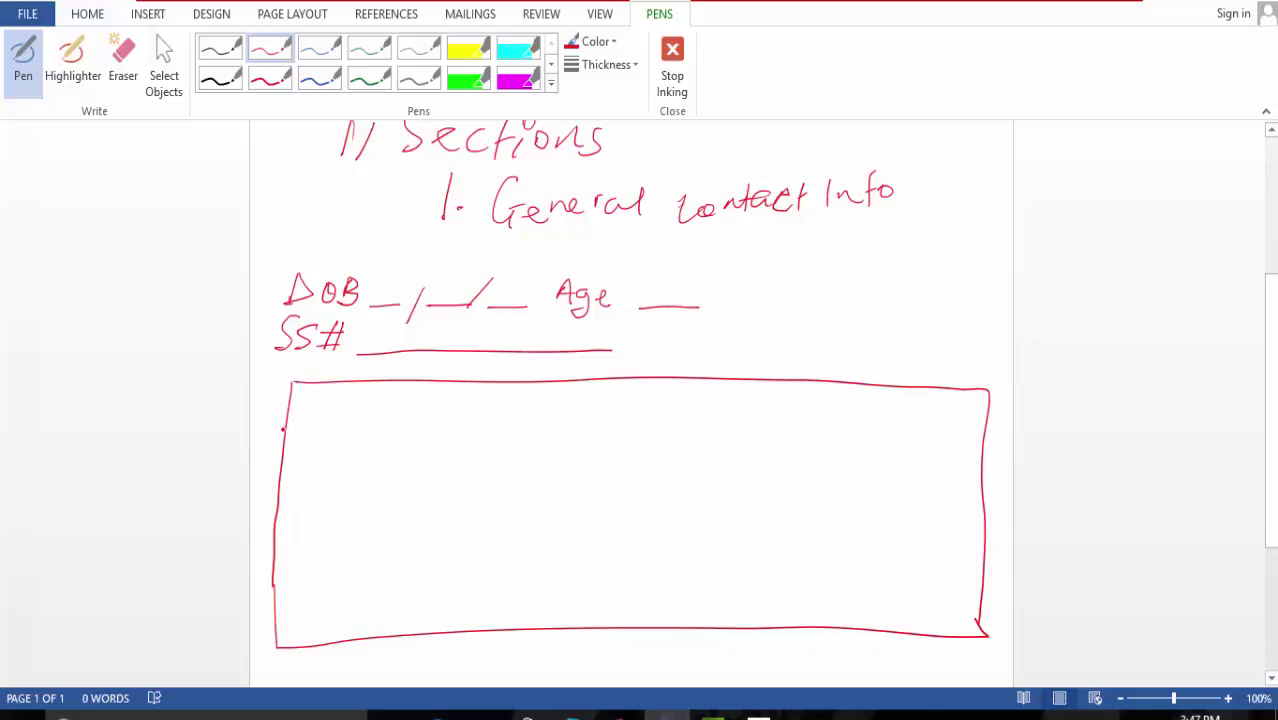
Step: Mark five row divisions with short ticks along each vertical edge of the table outline
drag(281, 426, 293, 426)
drag(294, 478, 275, 478)
drag(265, 535, 285, 535)
mouse_move(293, 580)
mouse_down()
mouse_move(267, 581)
mouse_move(291, 617)
mouse_up()
drag(966, 434, 990, 435)
drag(969, 483, 990, 483)
drag(964, 524, 998, 524)
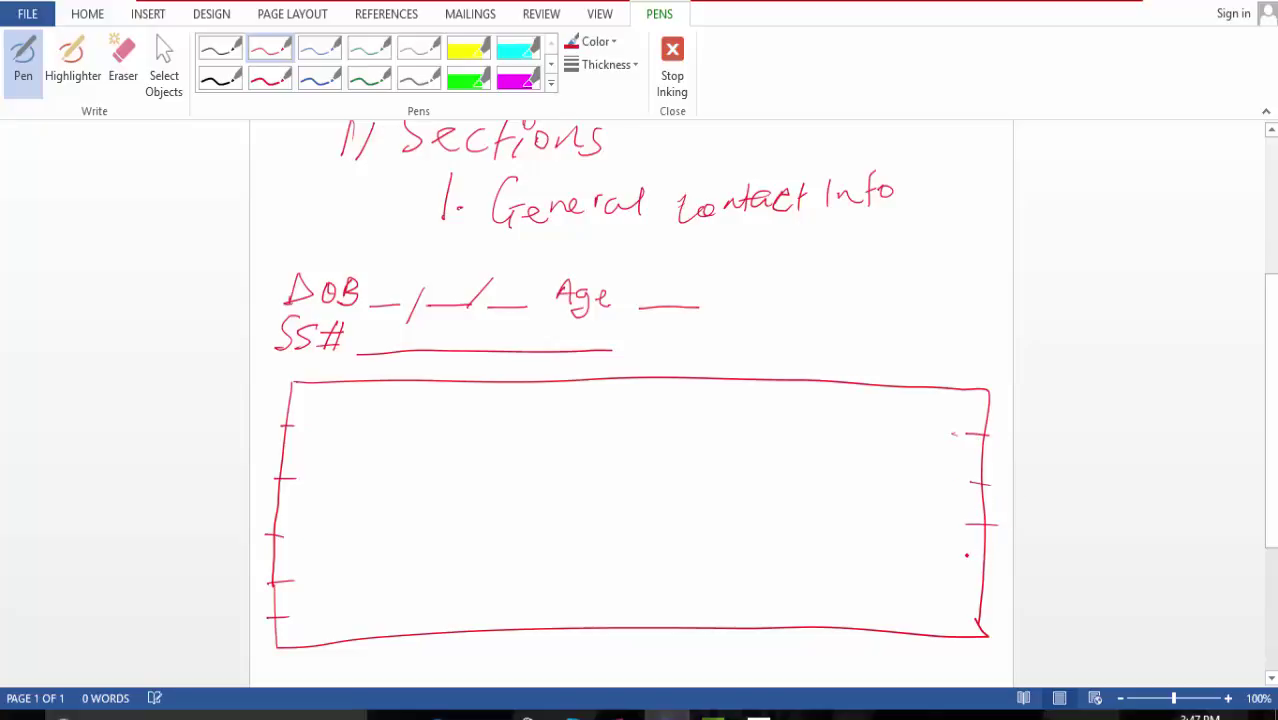
mouse_move(967, 567)
mouse_down()
mouse_move(990, 567)
mouse_move(990, 604)
mouse_up()
Step: Draw five horizontal red lines across the table, joining the tick marks to form the rows
drag(284, 428, 986, 437)
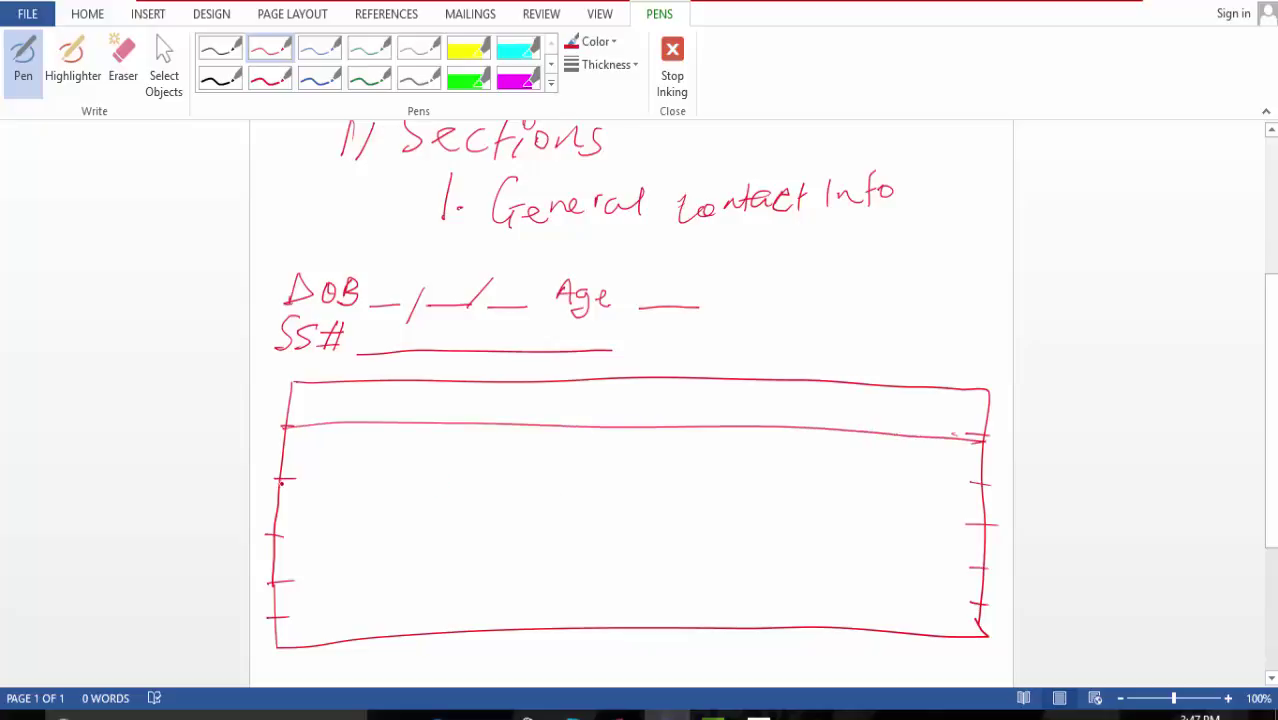
drag(282, 481, 988, 489)
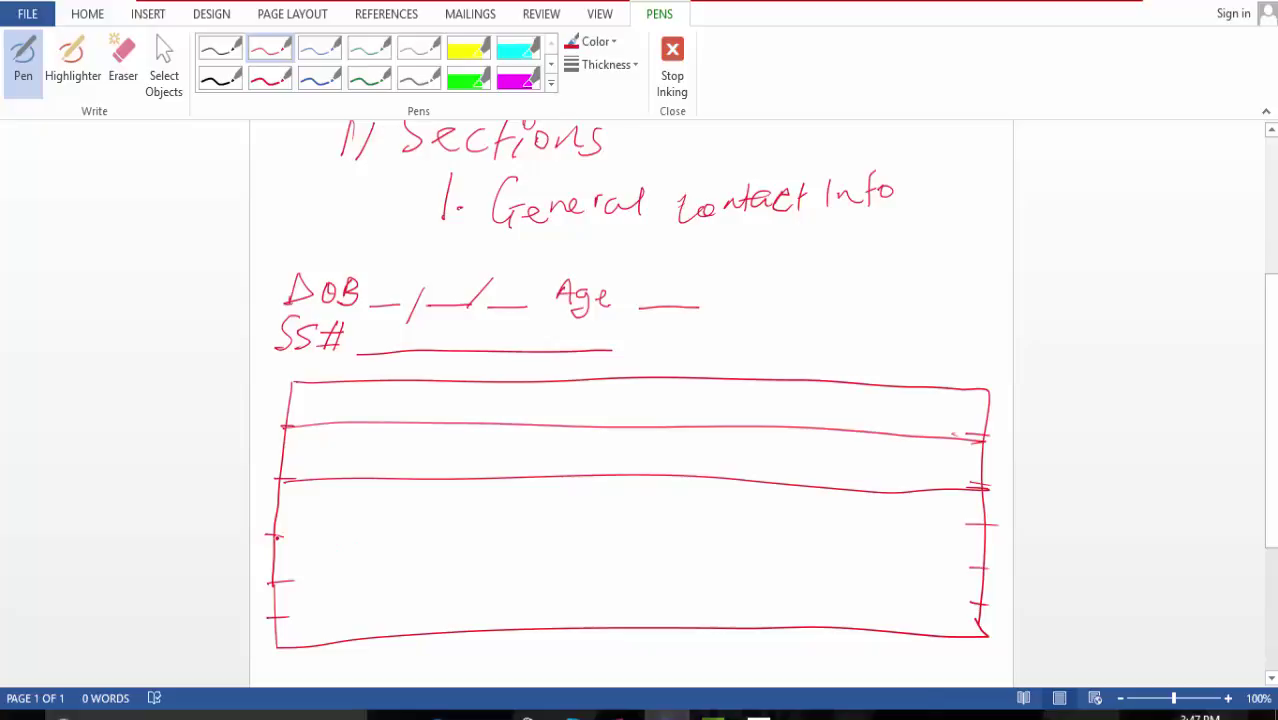
mouse_move(280, 537)
mouse_down()
mouse_move(742, 521)
mouse_move(1005, 535)
mouse_up()
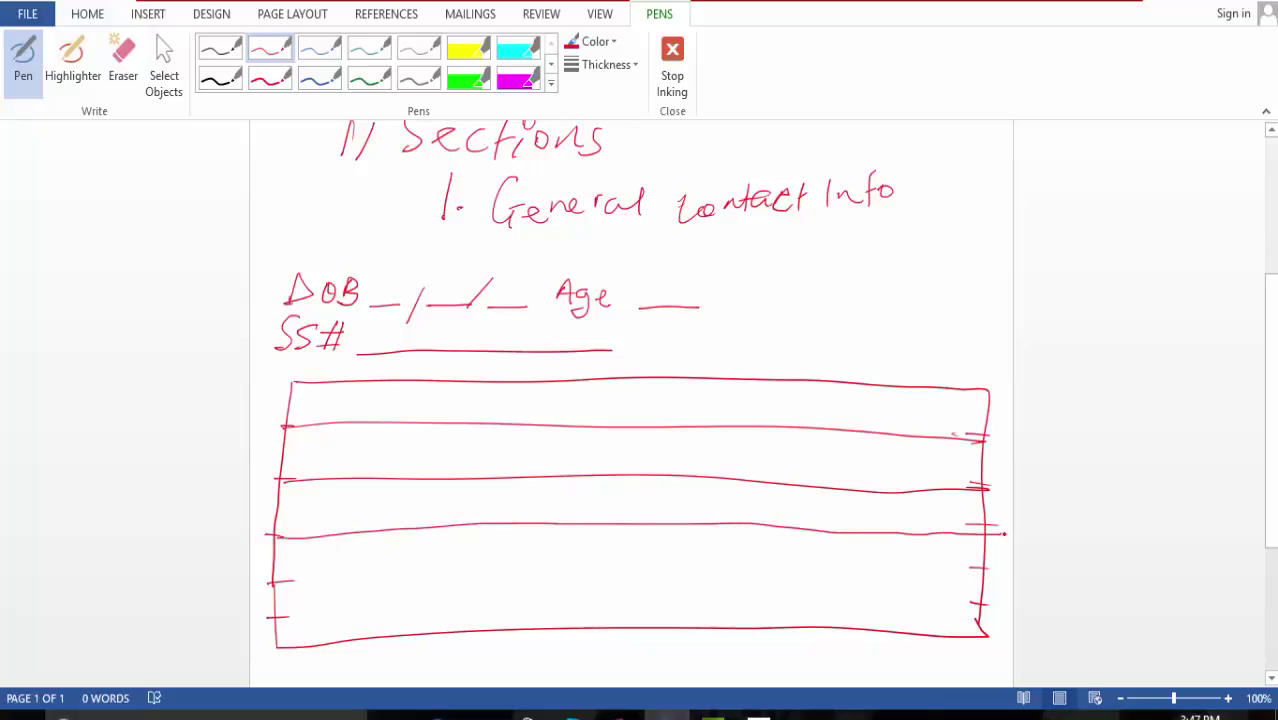
drag(282, 581, 990, 580)
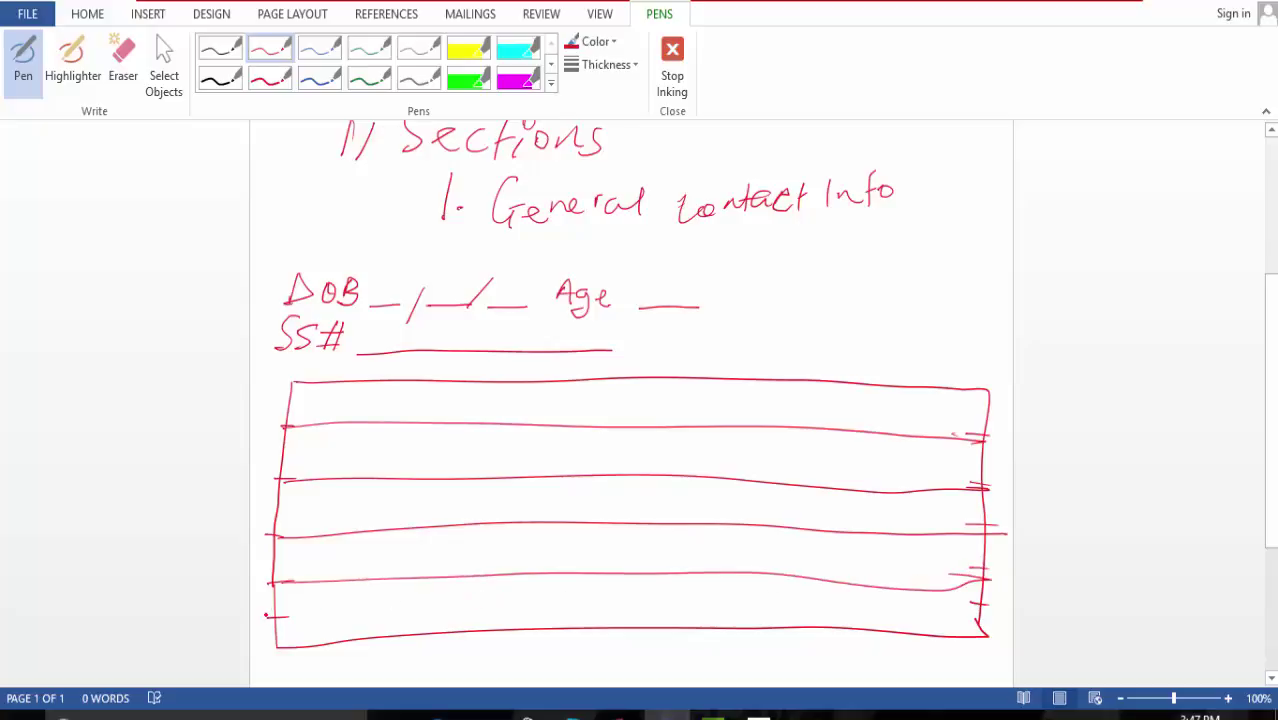
mouse_move(280, 619)
mouse_down()
mouse_move(702, 598)
mouse_move(988, 604)
mouse_up()
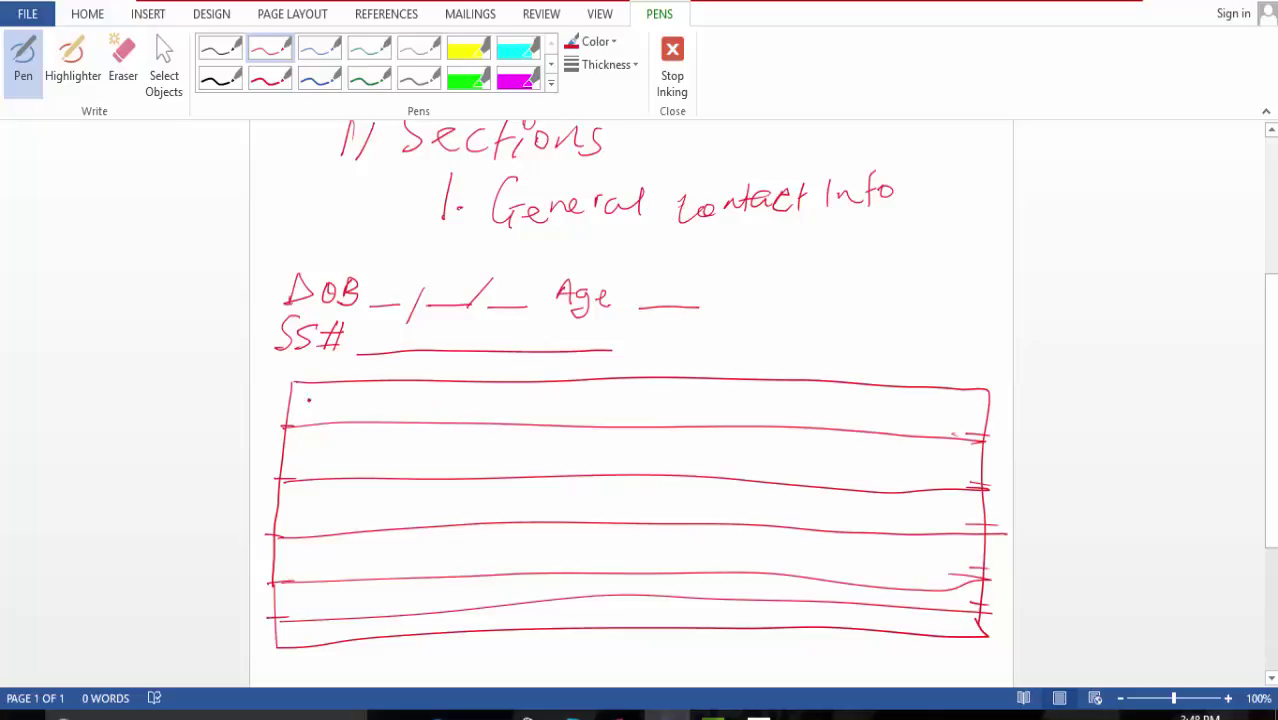
Step: Handwrite the label "Last Name" at the start of the table's first row
mouse_move(305, 402)
mouse_down()
mouse_move(298, 416)
mouse_move(321, 427)
mouse_move(358, 408)
mouse_up()
mouse_move(368, 416)
mouse_down()
mouse_move(372, 398)
mouse_move(386, 416)
mouse_up()
mouse_move(396, 398)
mouse_down()
mouse_move(410, 416)
mouse_move(435, 404)
mouse_move(443, 416)
mouse_up()
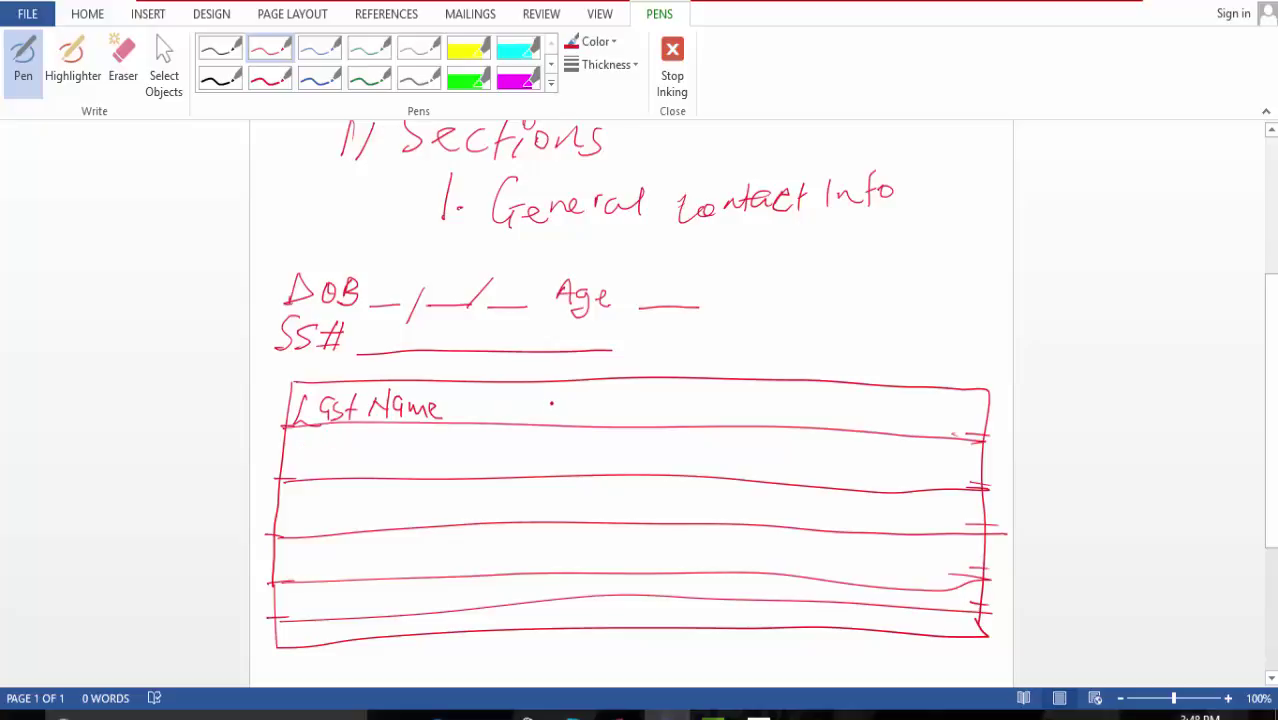
Step: Write the labels "First Name" and "MI" in the table's first row and enclose the MI column with vertical lines
mouse_move(673, 401)
mouse_down()
mouse_move(688, 394)
mouse_move(678, 416)
mouse_move(692, 405)
mouse_move(703, 418)
mouse_move(728, 408)
mouse_move(734, 386)
mouse_move(740, 420)
mouse_move(757, 419)
mouse_up()
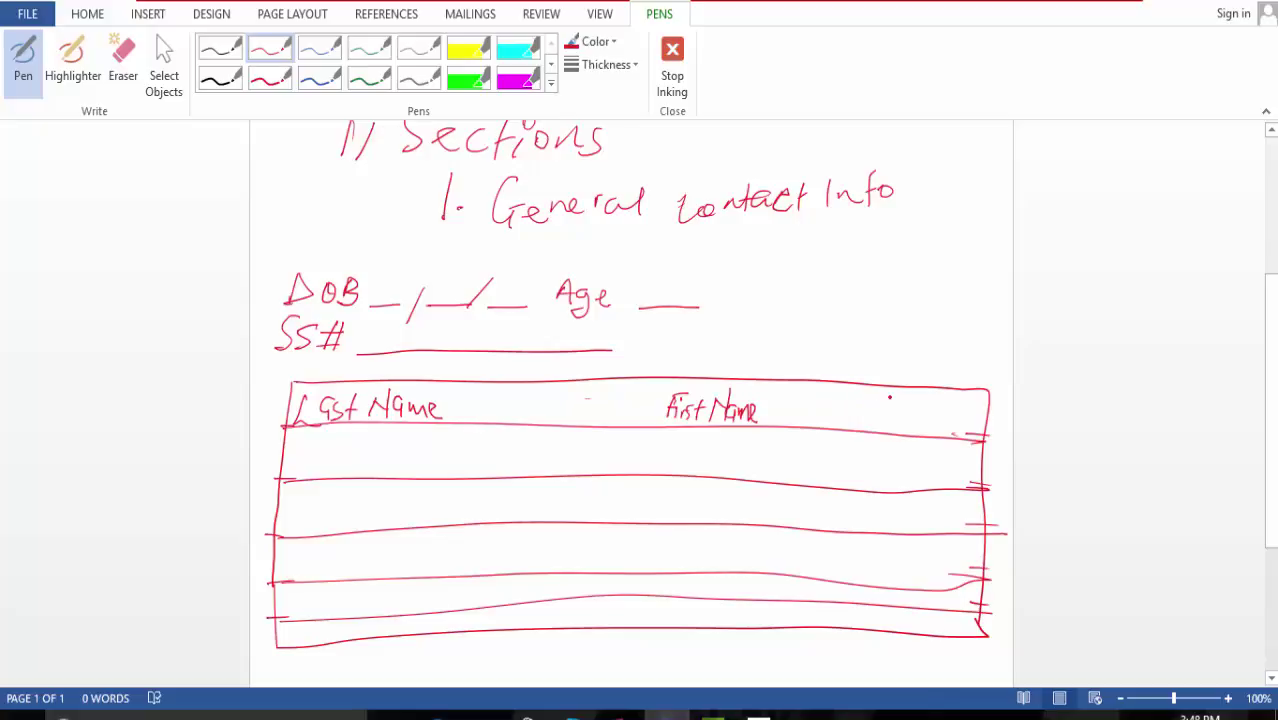
drag(888, 385, 880, 625)
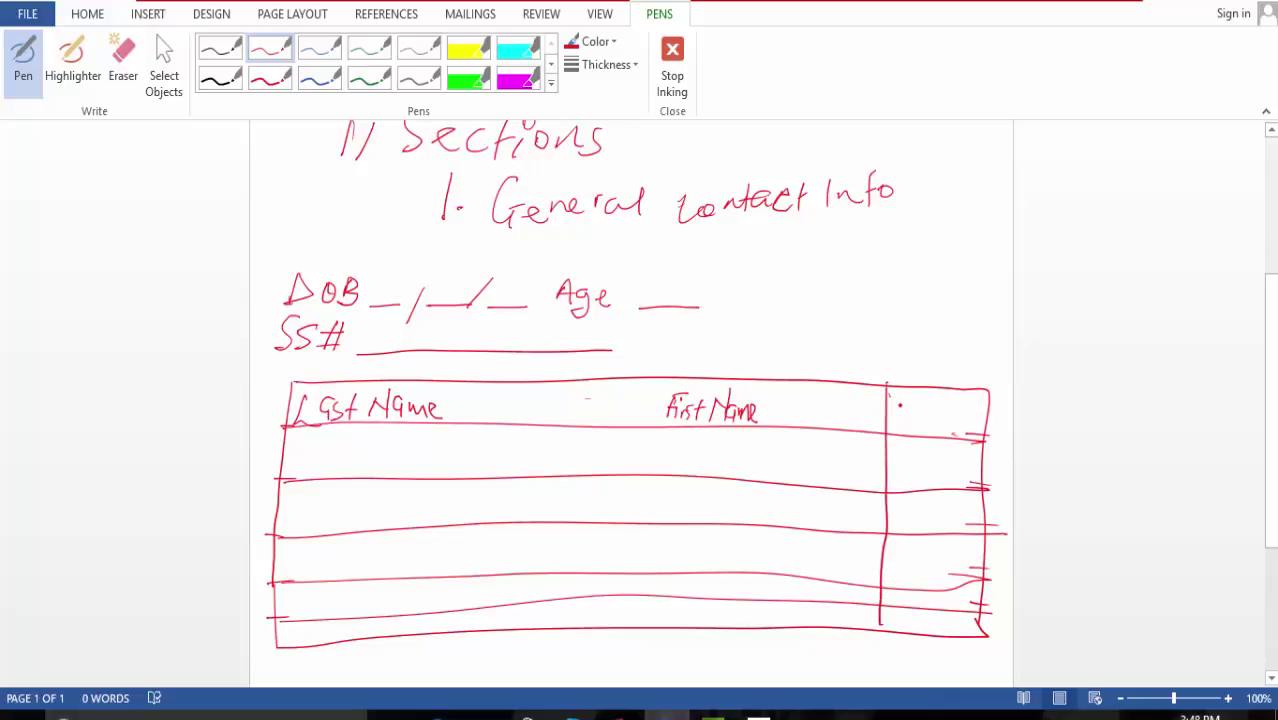
mouse_move(893, 406)
mouse_down()
mouse_move(895, 421)
mouse_move(922, 407)
mouse_move(922, 428)
mouse_up()
mouse_move(931, 380)
mouse_down()
mouse_move(917, 528)
mouse_move(927, 626)
mouse_up()
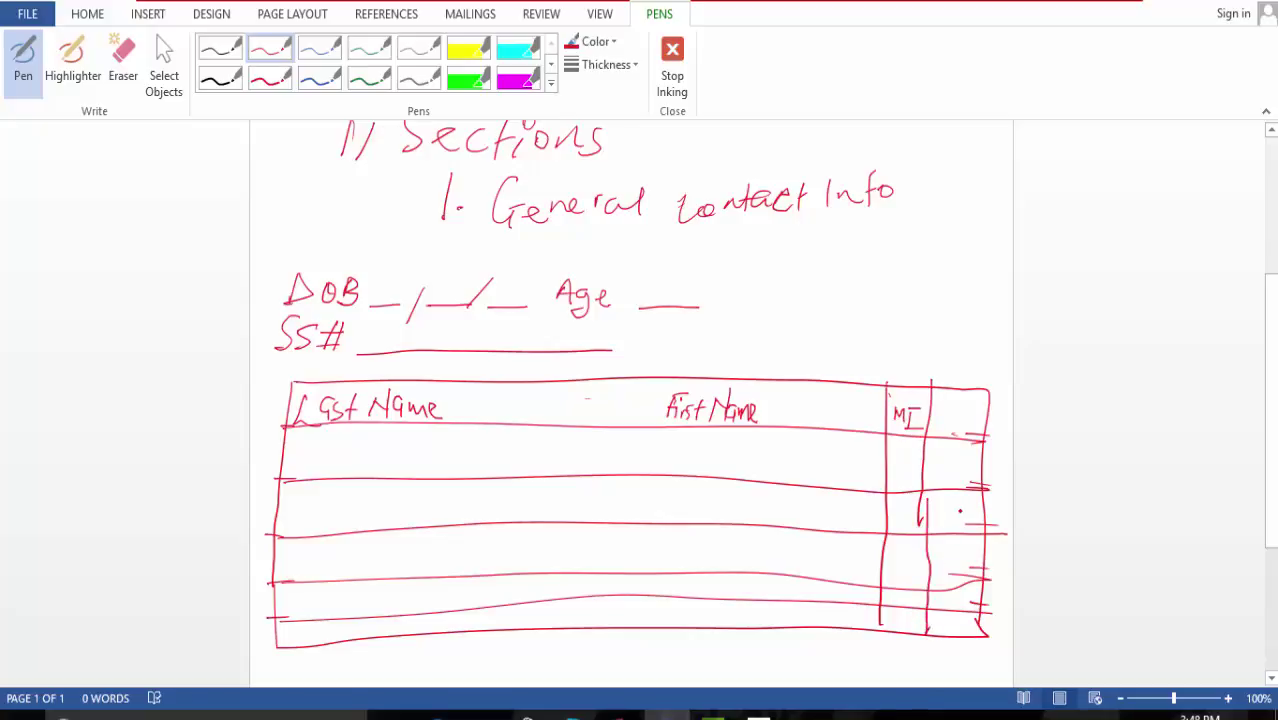
Step: Undo the First Name and MI labels and their vertical column lines, keeping the Last Name label
key(ctrl+z)
key(ctrl+z)
key(ctrl+z)
key(ctrl+z)
key(ctrl+z)
key(ctrl+z)
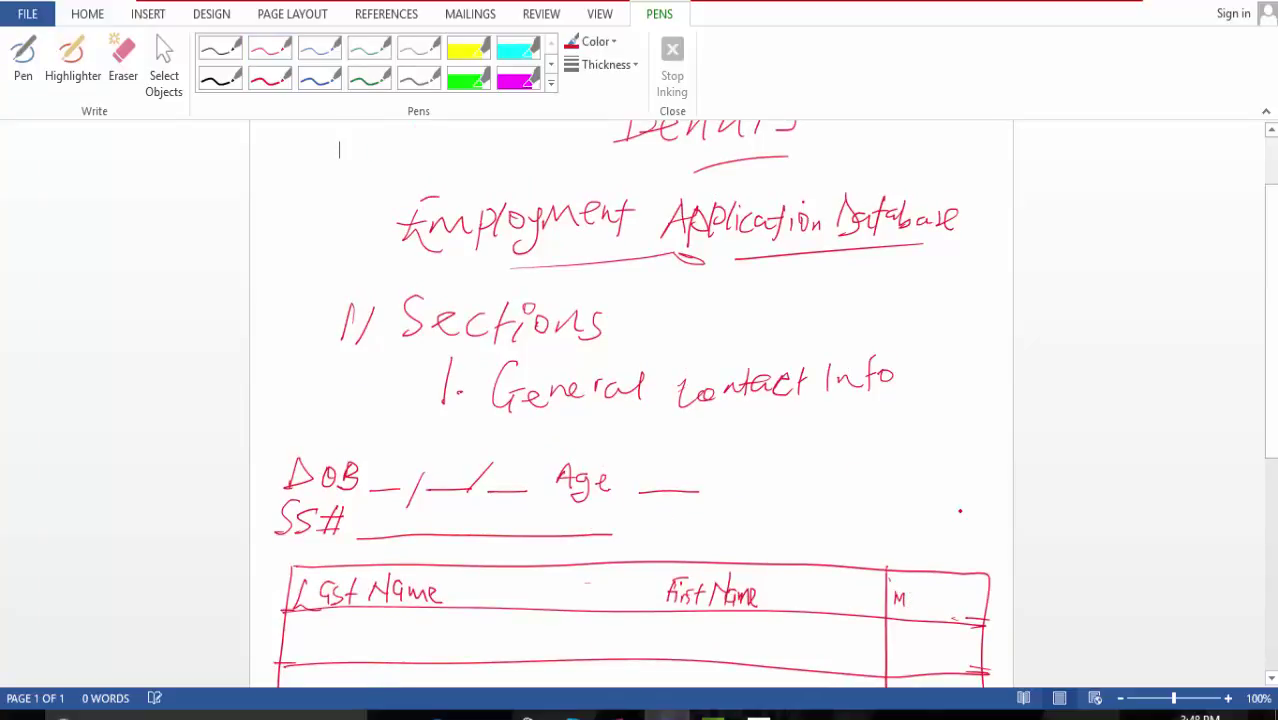
key(ctrl+z)
key(ctrl+z)
key(ctrl+z)
key(ctrl+z)
key(ctrl+z)
key(ctrl+z)
key(ctrl+z)
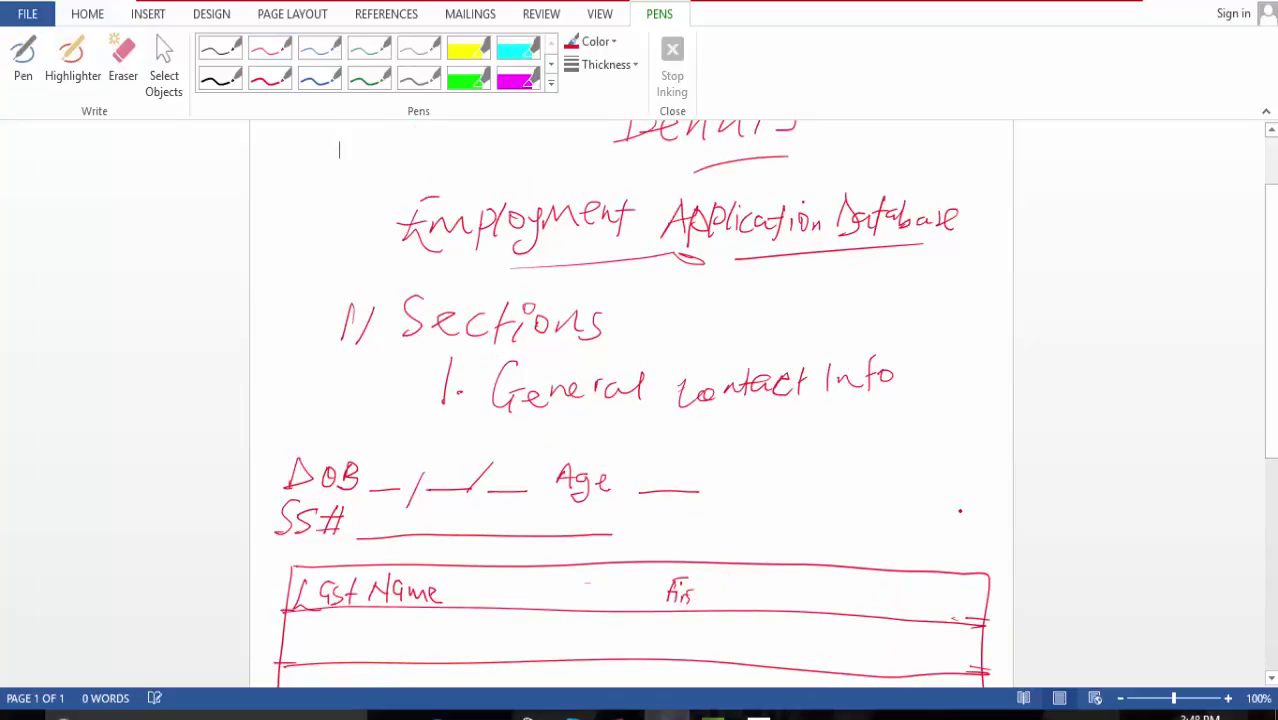
key(ctrl+z)
key(ctrl+z)
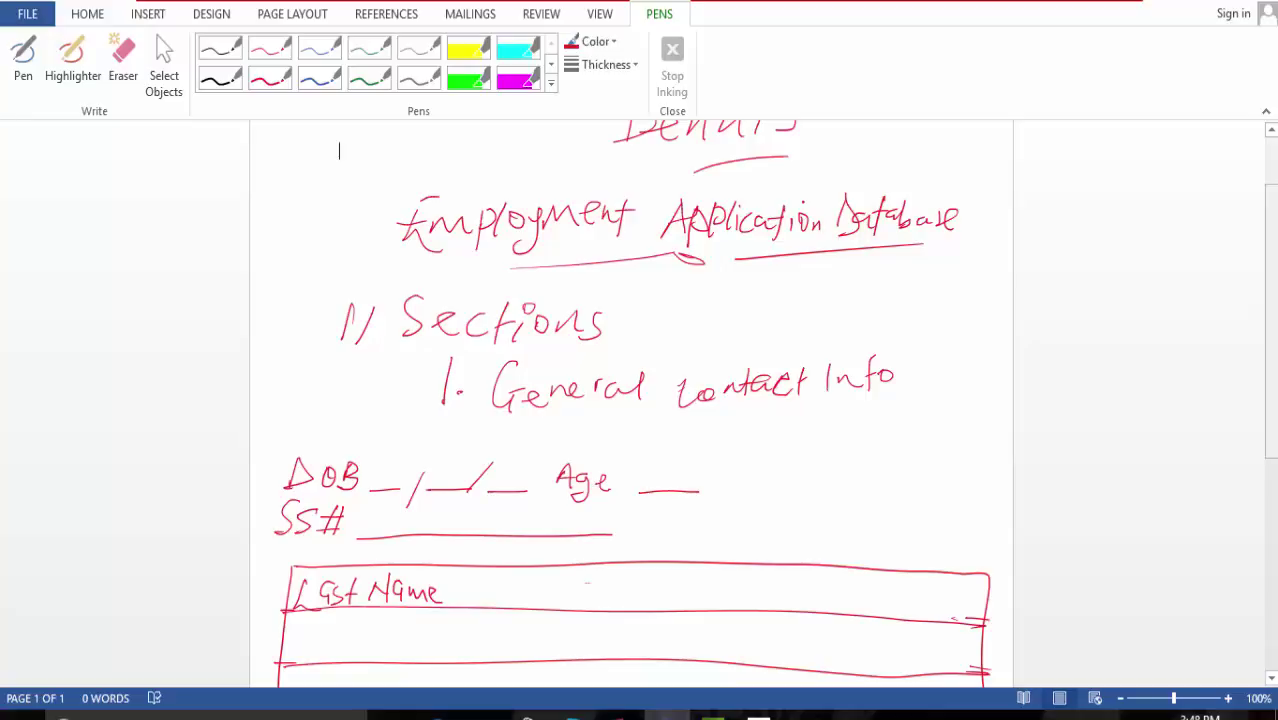
Step: Switch to the thin green pen and draw four vertical lines that divide the table into columns
drag(1274, 303, 1264, 461)
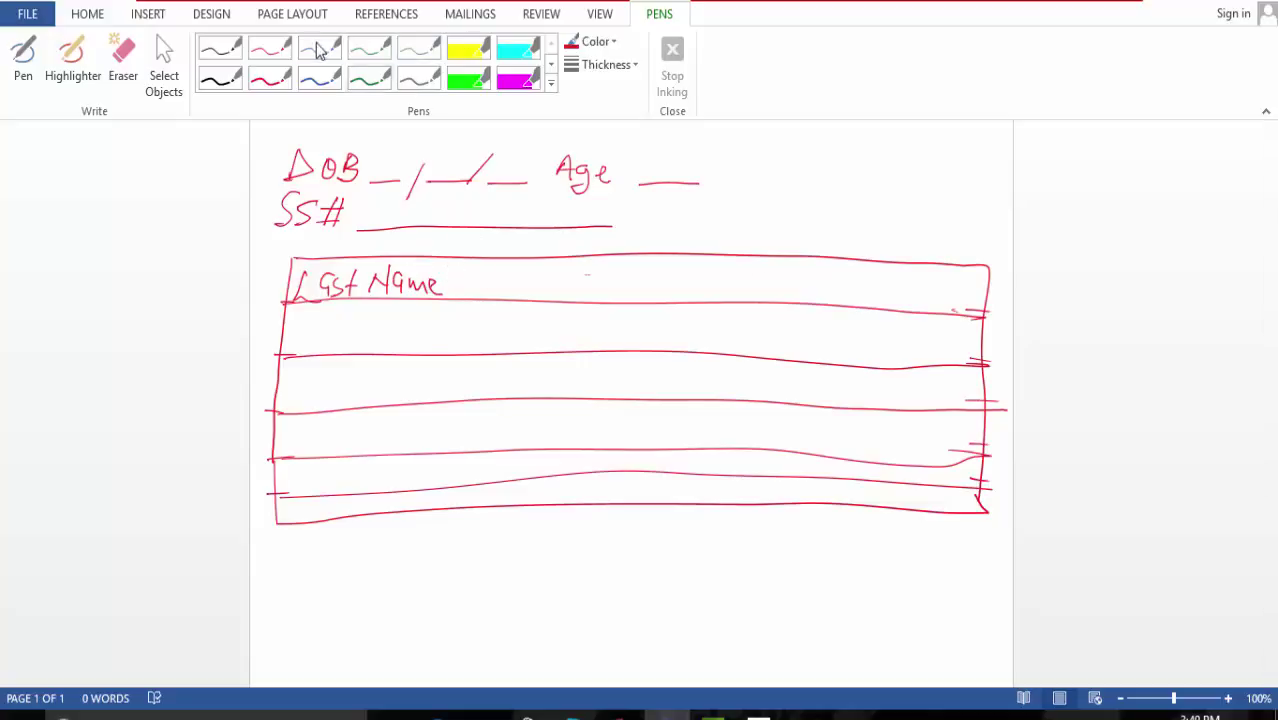
click(272, 52)
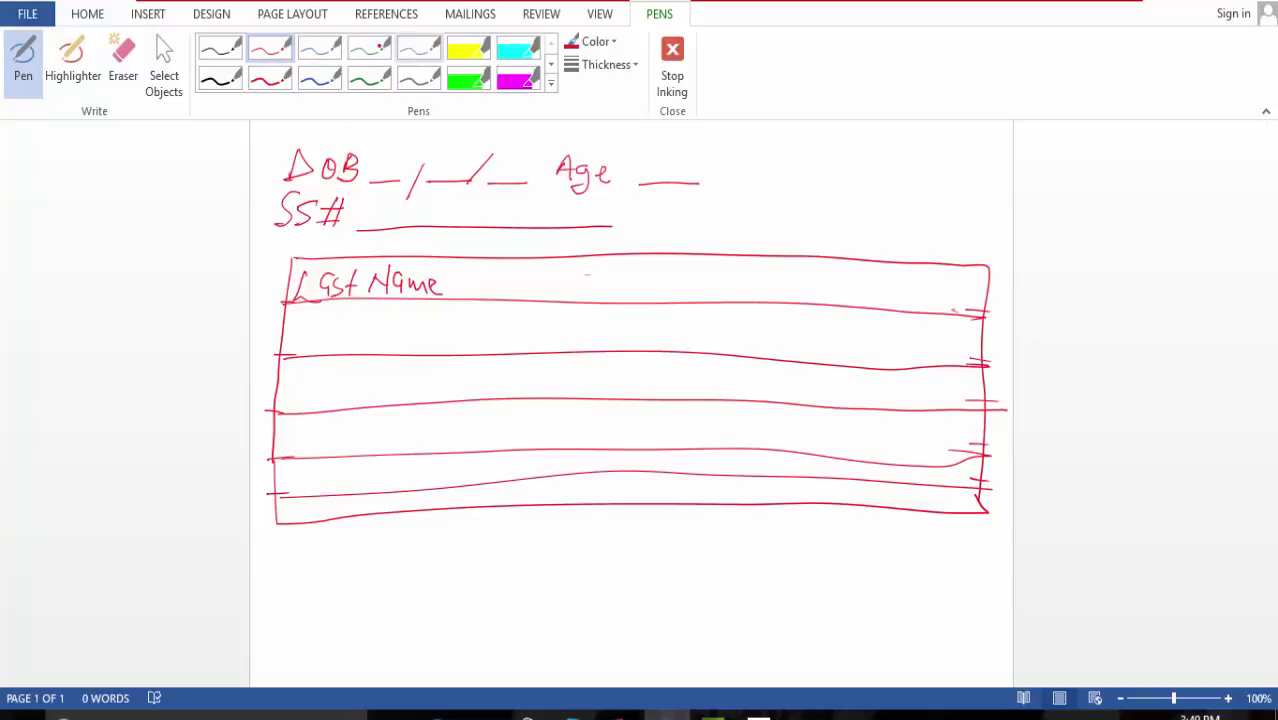
click(369, 48)
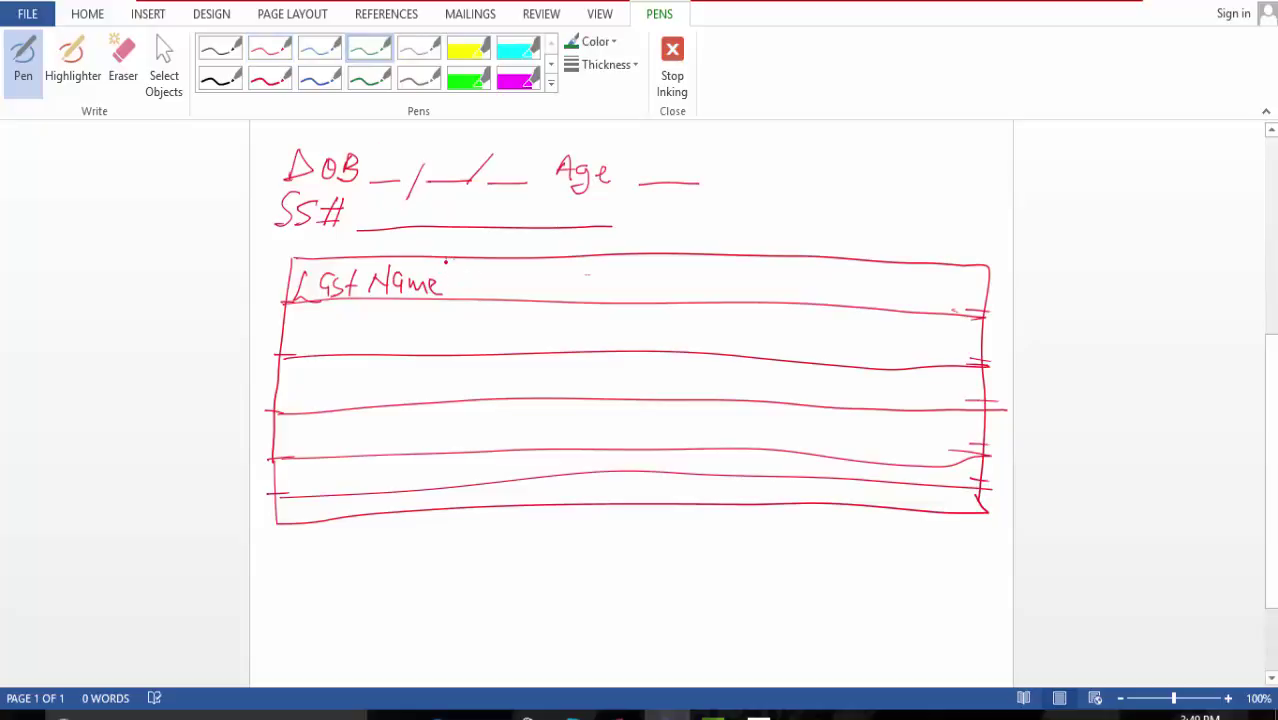
drag(446, 260, 419, 508)
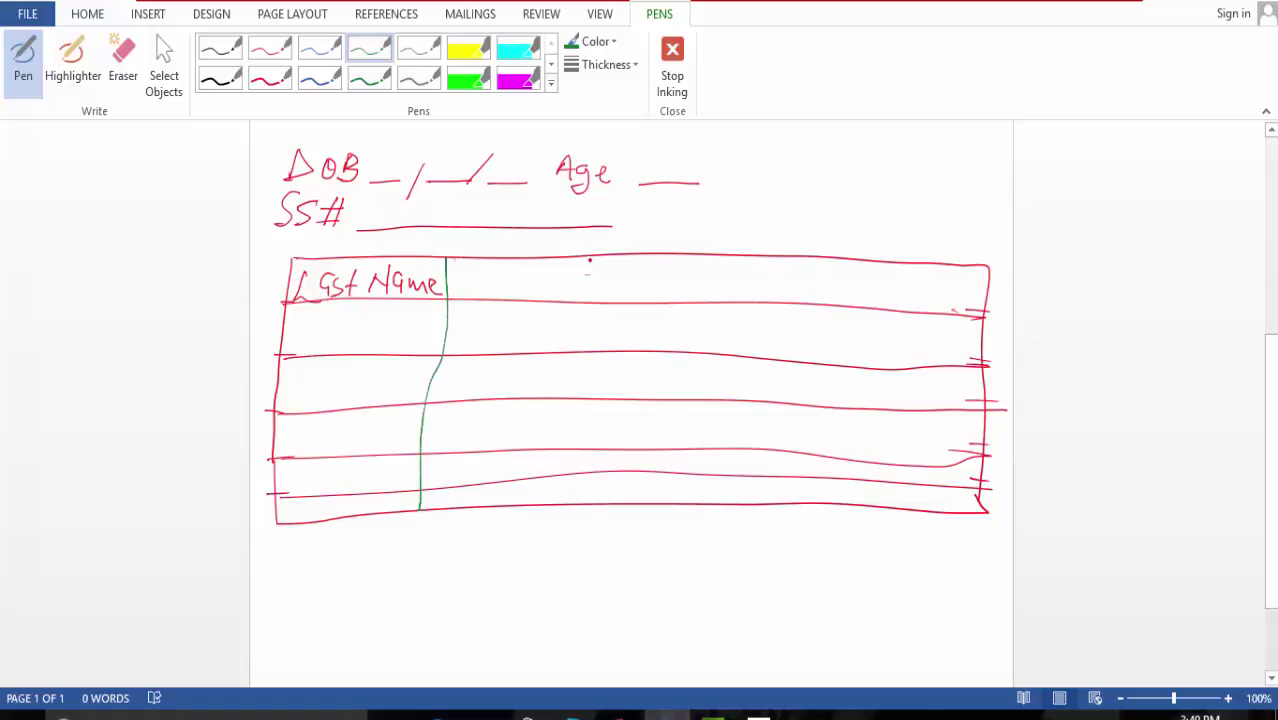
drag(573, 260, 544, 515)
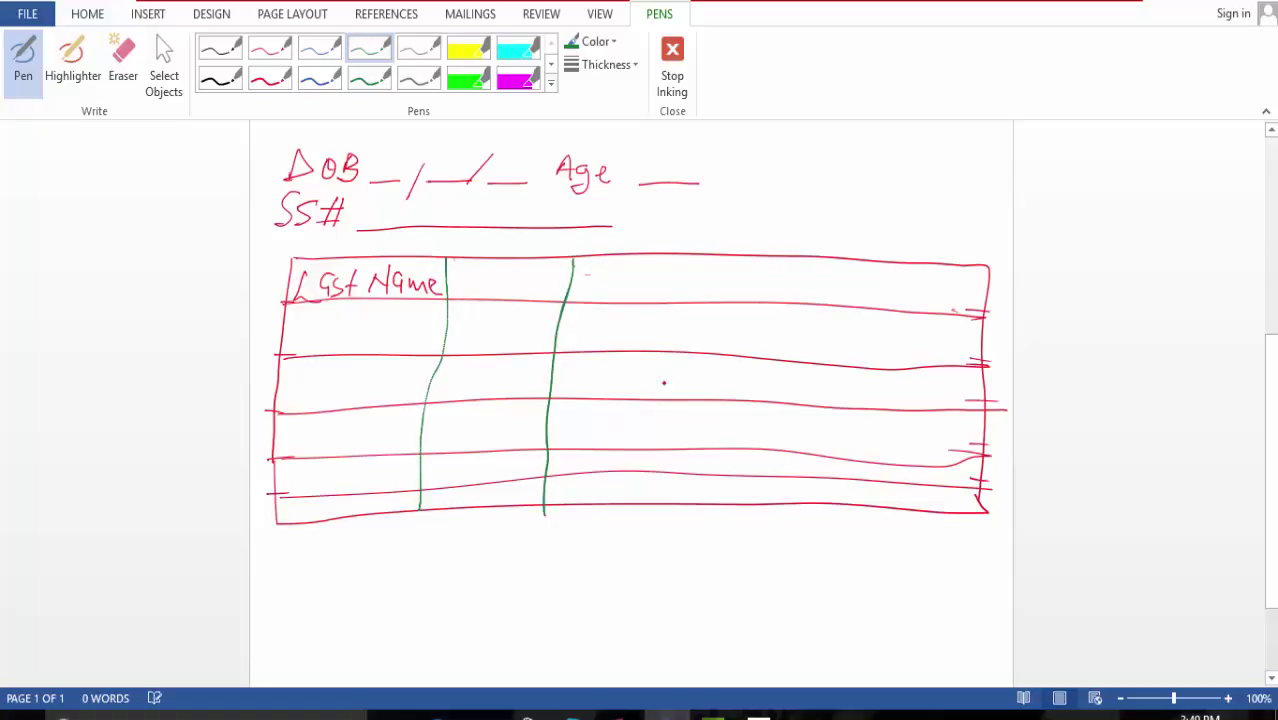
drag(722, 258, 687, 510)
drag(822, 258, 764, 515)
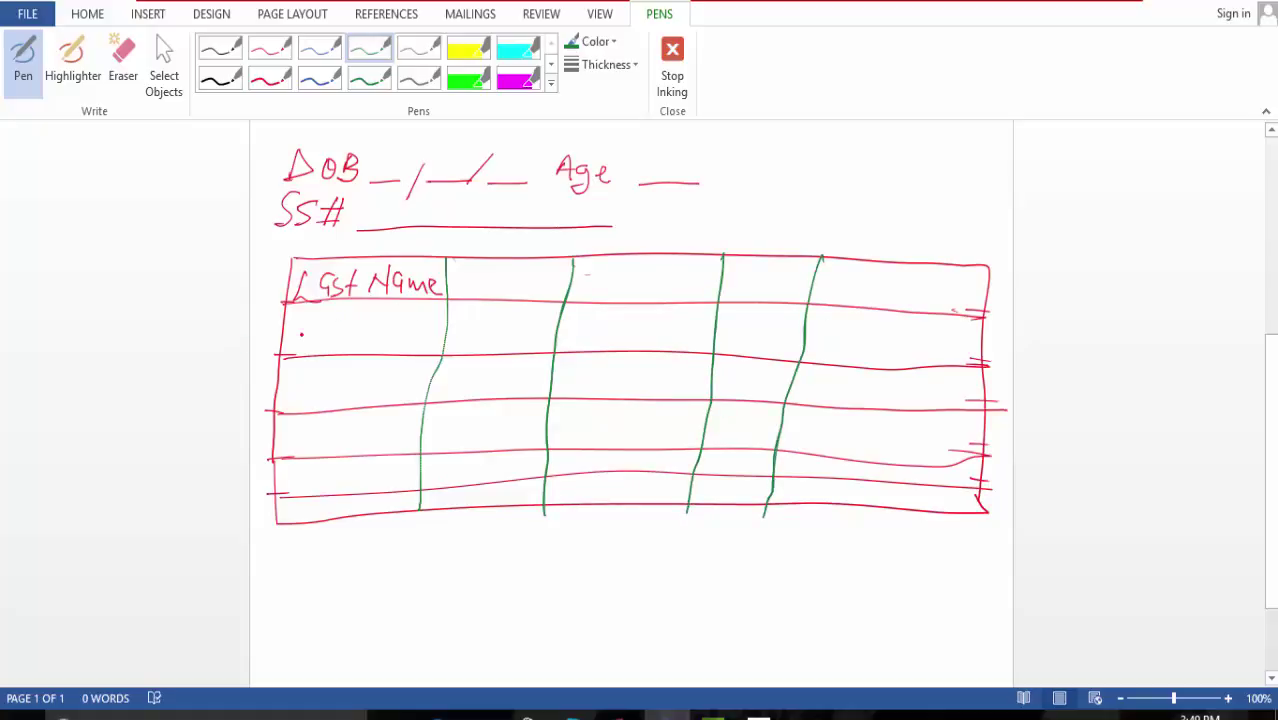
Step: Remove the first and fourth green column lines and redraw them in green, placing the fourth nearer the table's far edge
key(ctrl+z)
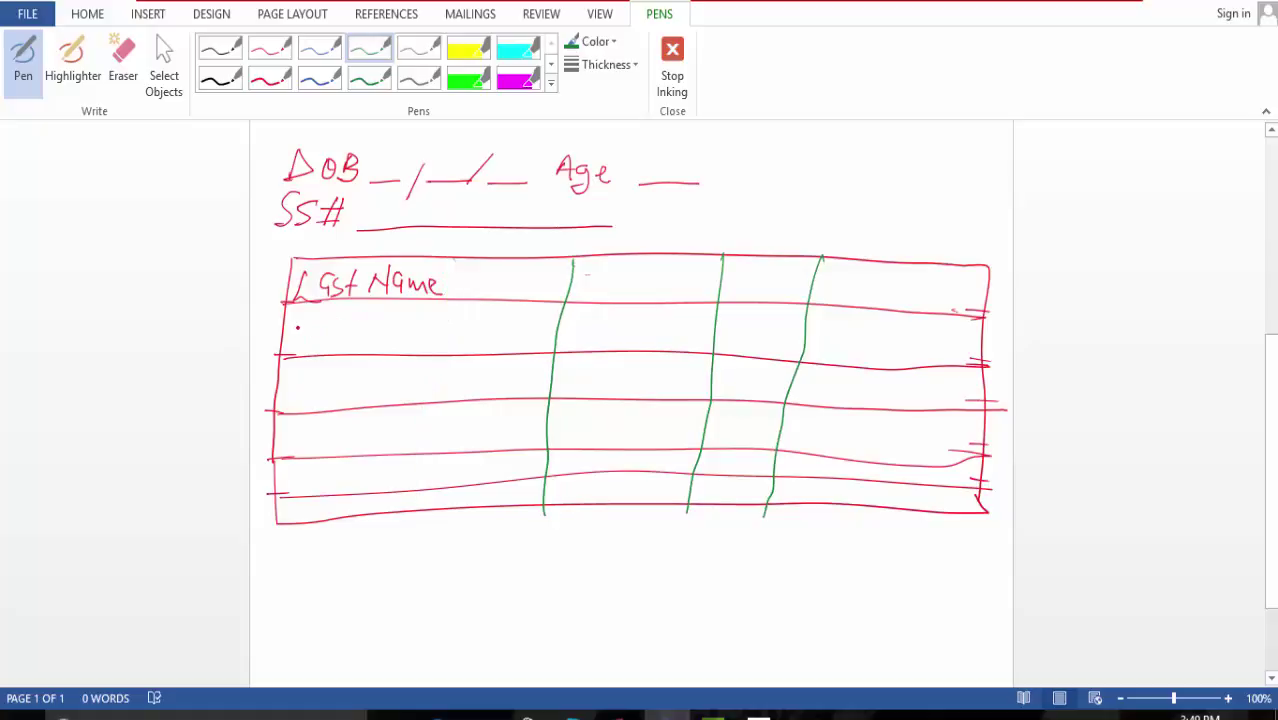
click(157, 36)
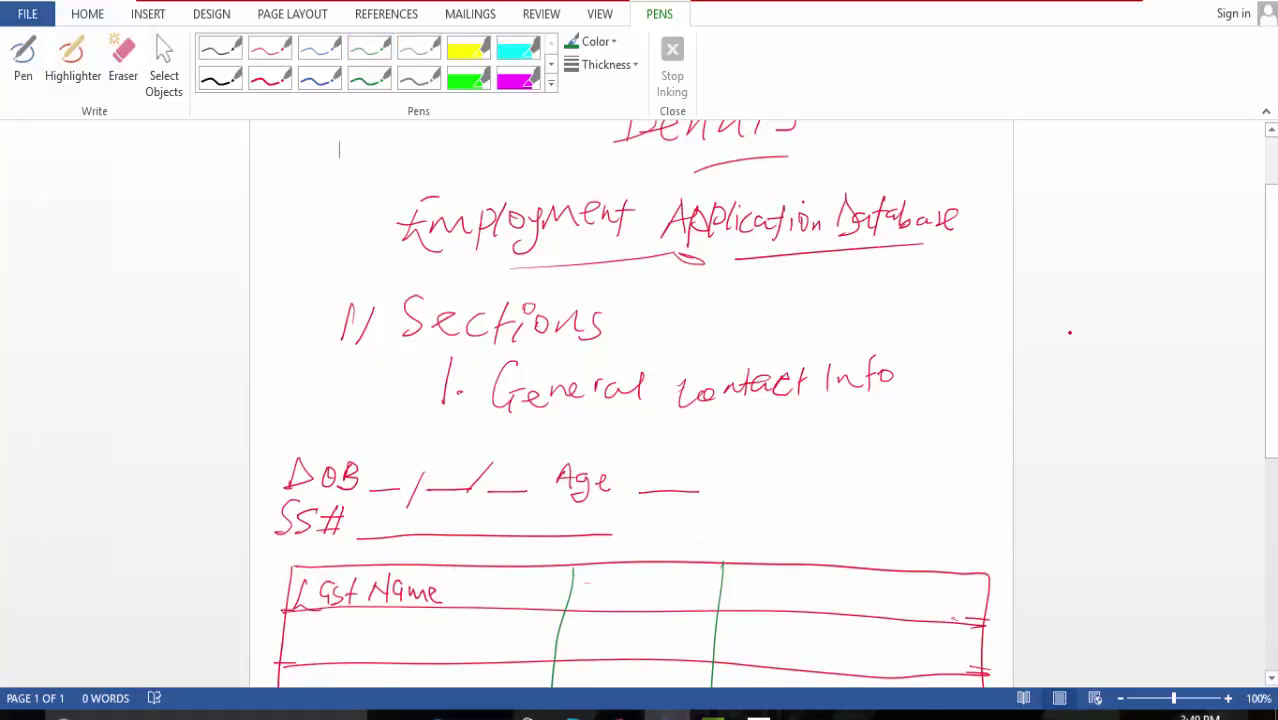
scroll(1190, 433, down, 5)
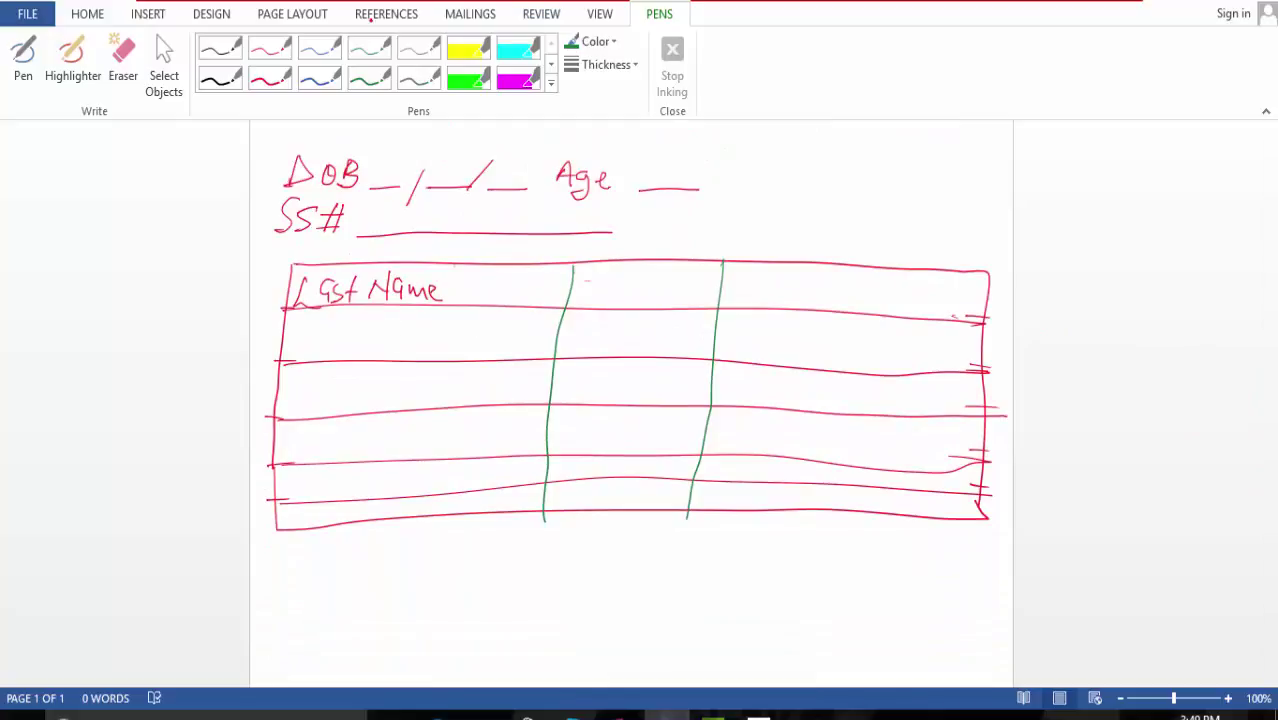
click(369, 48)
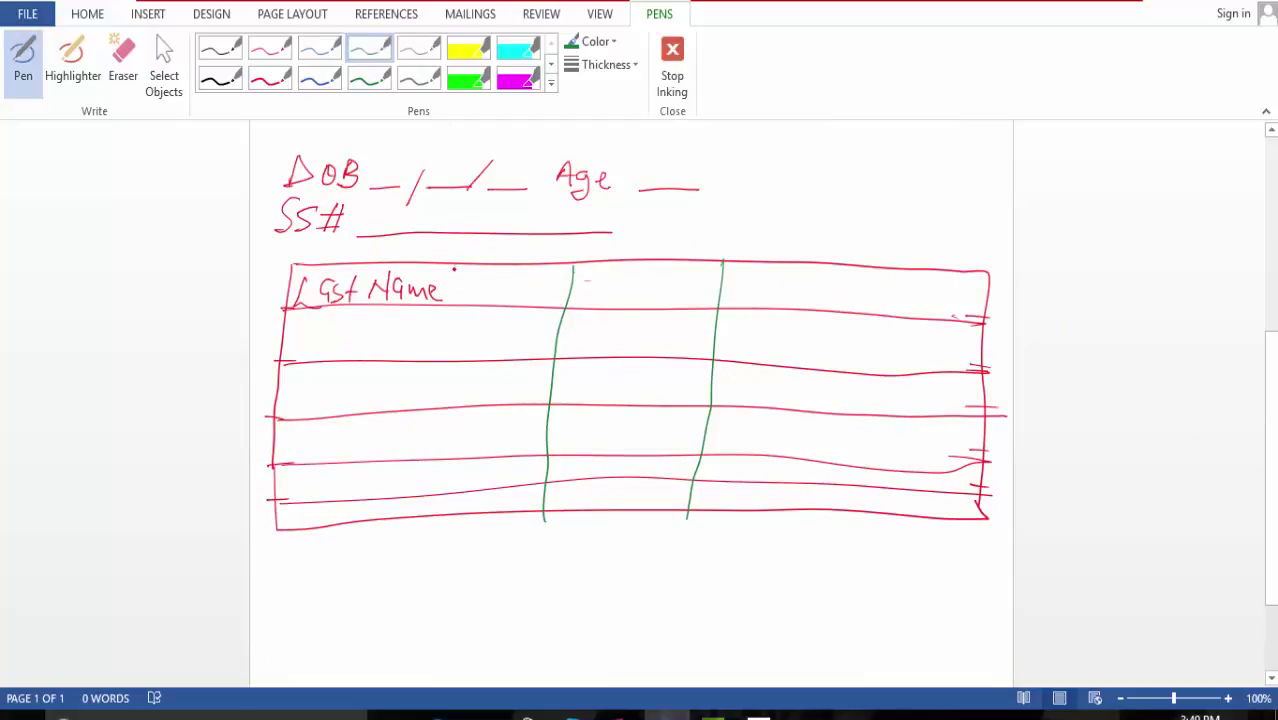
drag(454, 268, 418, 520)
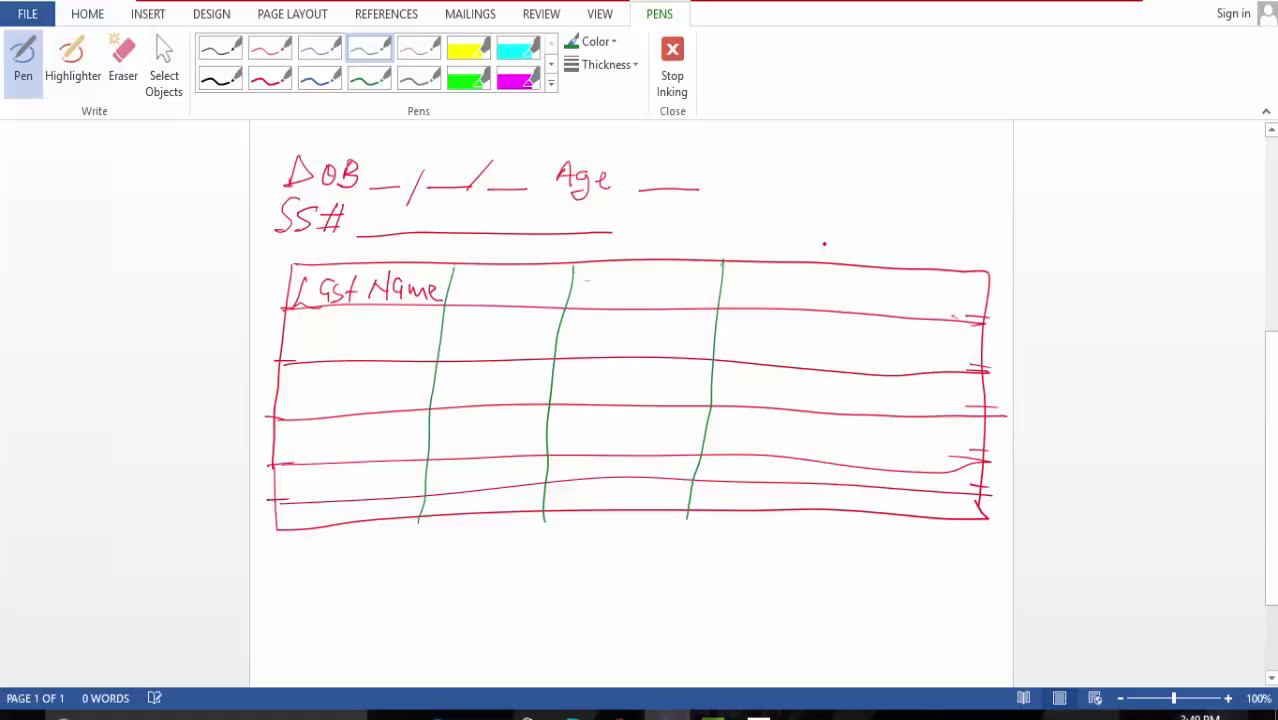
drag(869, 274, 817, 520)
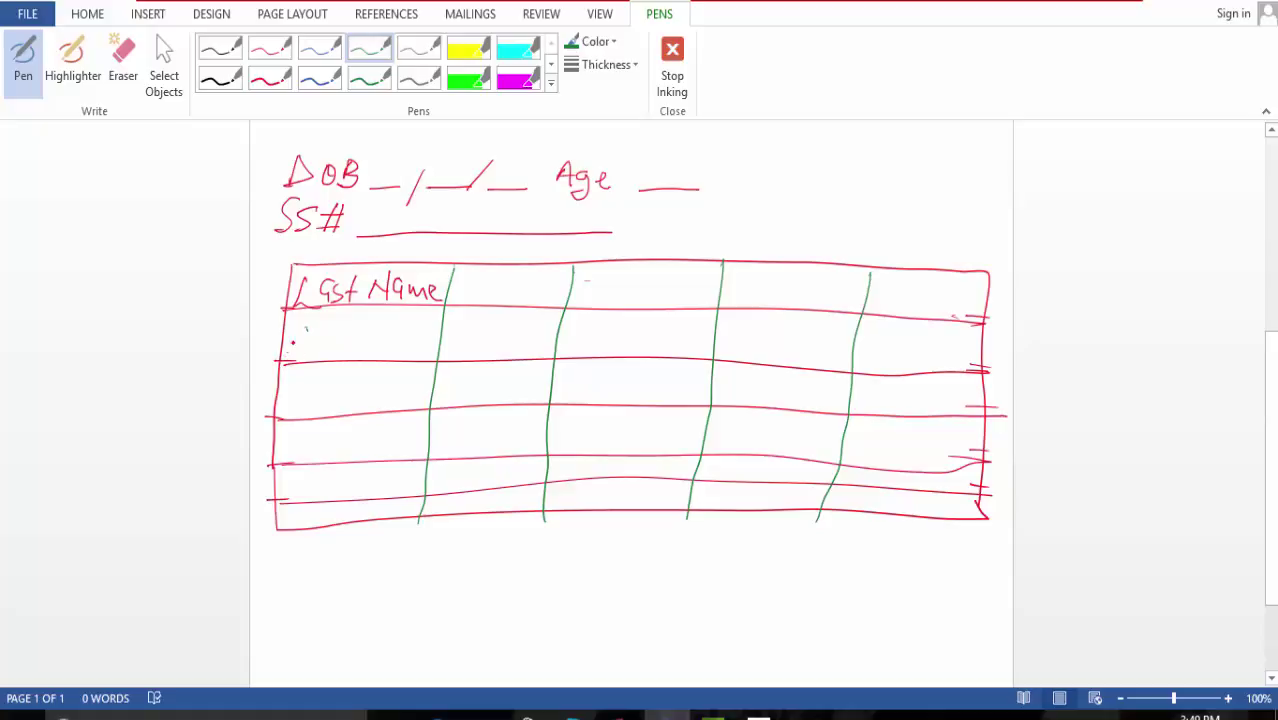
Step: Write the green labels "Address", "City", "Home Phone" and "Email" down the table's first column below Last Name
mouse_move(298, 326)
mouse_down()
mouse_move(312, 354)
mouse_move(322, 330)
mouse_move(324, 356)
mouse_move(394, 340)
mouse_up()
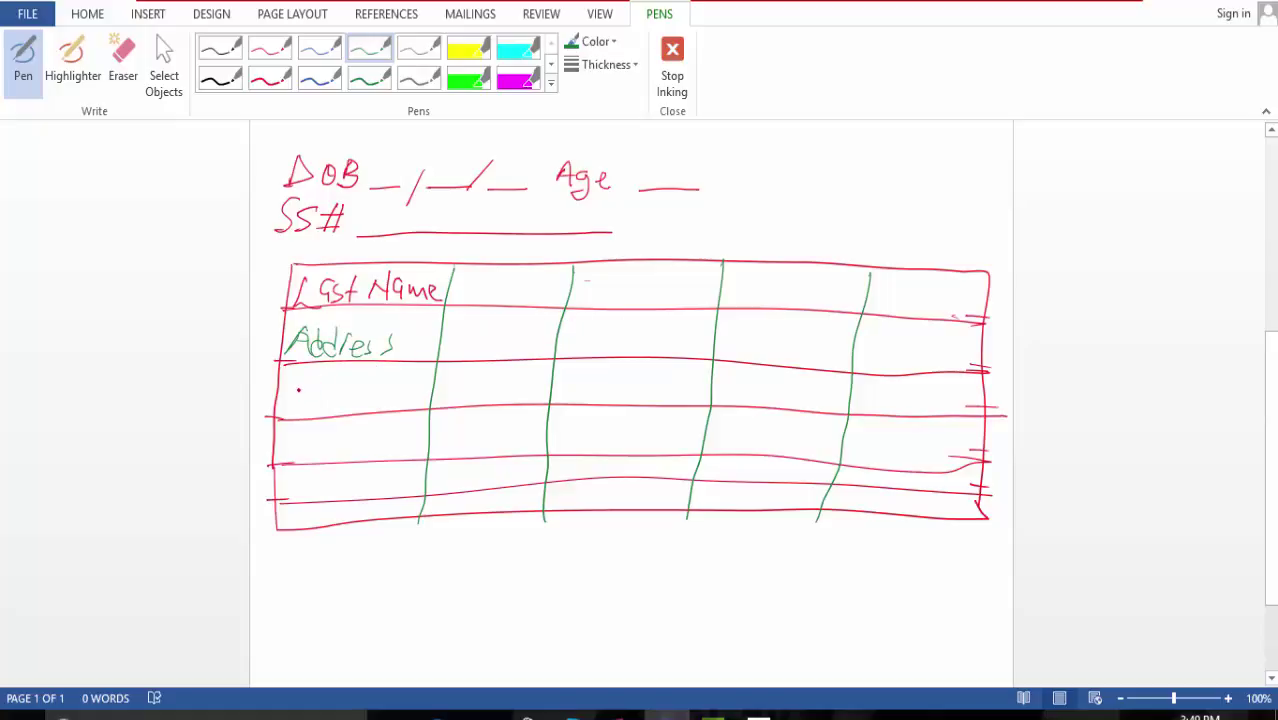
mouse_move(302, 385)
mouse_down()
mouse_move(300, 403)
mouse_move(326, 406)
mouse_up()
drag(318, 392, 340, 400)
drag(348, 386, 336, 412)
mouse_move(292, 432)
mouse_down()
mouse_move(289, 456)
mouse_move(301, 455)
mouse_up()
drag(297, 442, 424, 452)
click(342, 440)
click(378, 434)
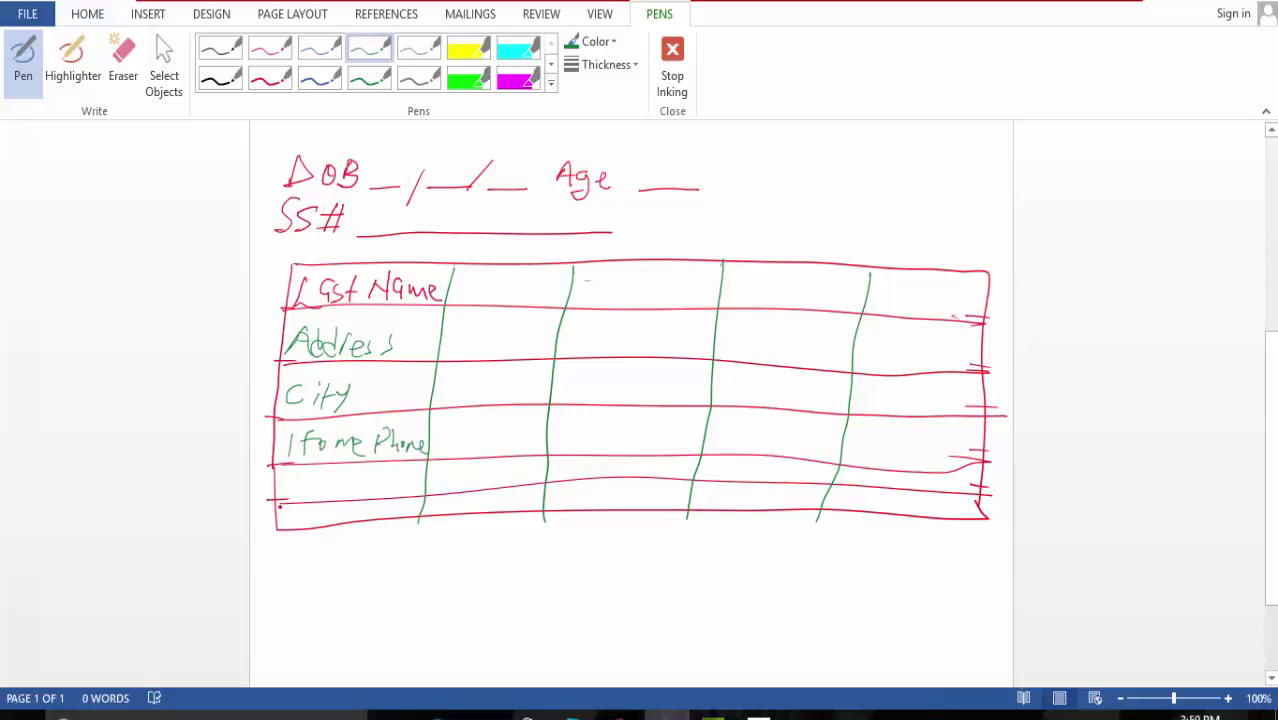
mouse_move(302, 476)
mouse_down()
mouse_move(304, 494)
mouse_move(332, 478)
mouse_move(359, 492)
mouse_up()
drag(366, 470, 364, 494)
Step: Write "First Name" in the third column's first row and start the apartment number label below, removing its "#" strokes
mouse_move(579, 285)
mouse_down()
mouse_move(596, 282)
mouse_move(586, 297)
mouse_move(632, 296)
mouse_move(659, 272)
mouse_move(664, 296)
mouse_move(692, 300)
mouse_up()
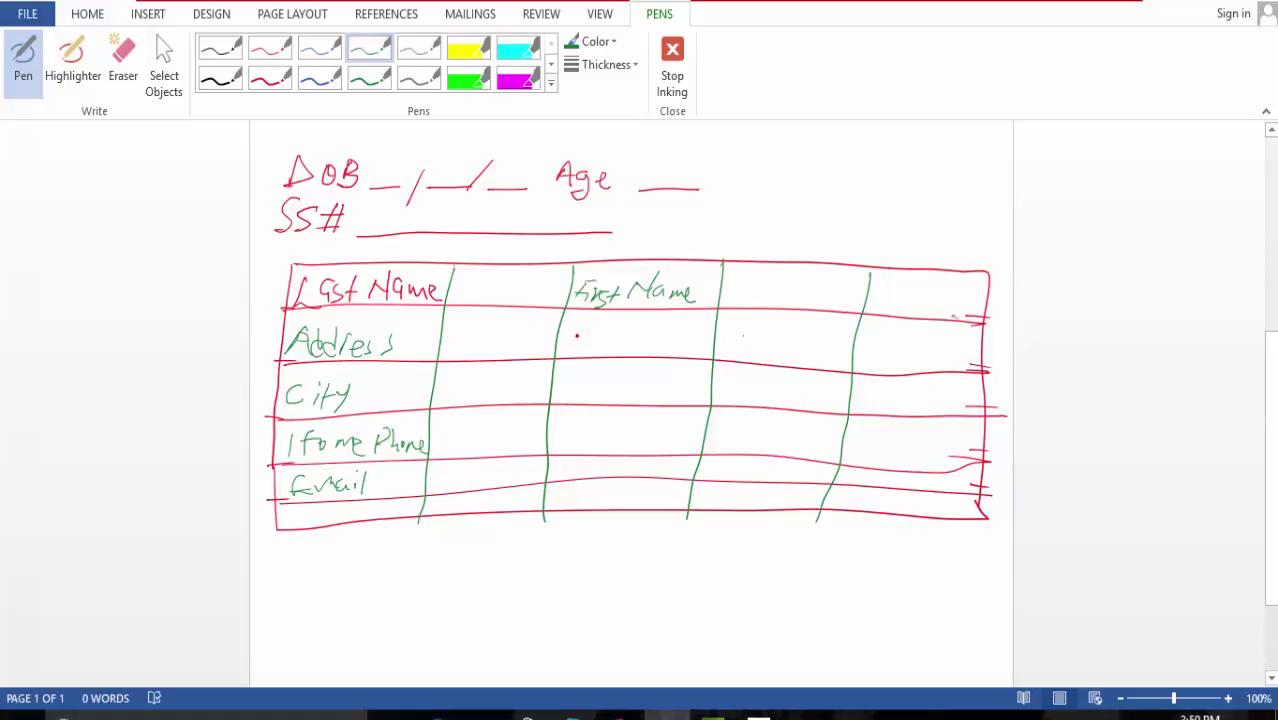
mouse_move(576, 335)
mouse_down()
mouse_move(572, 354)
mouse_move(624, 326)
mouse_move(628, 344)
mouse_move(606, 342)
mouse_move(613, 352)
mouse_up()
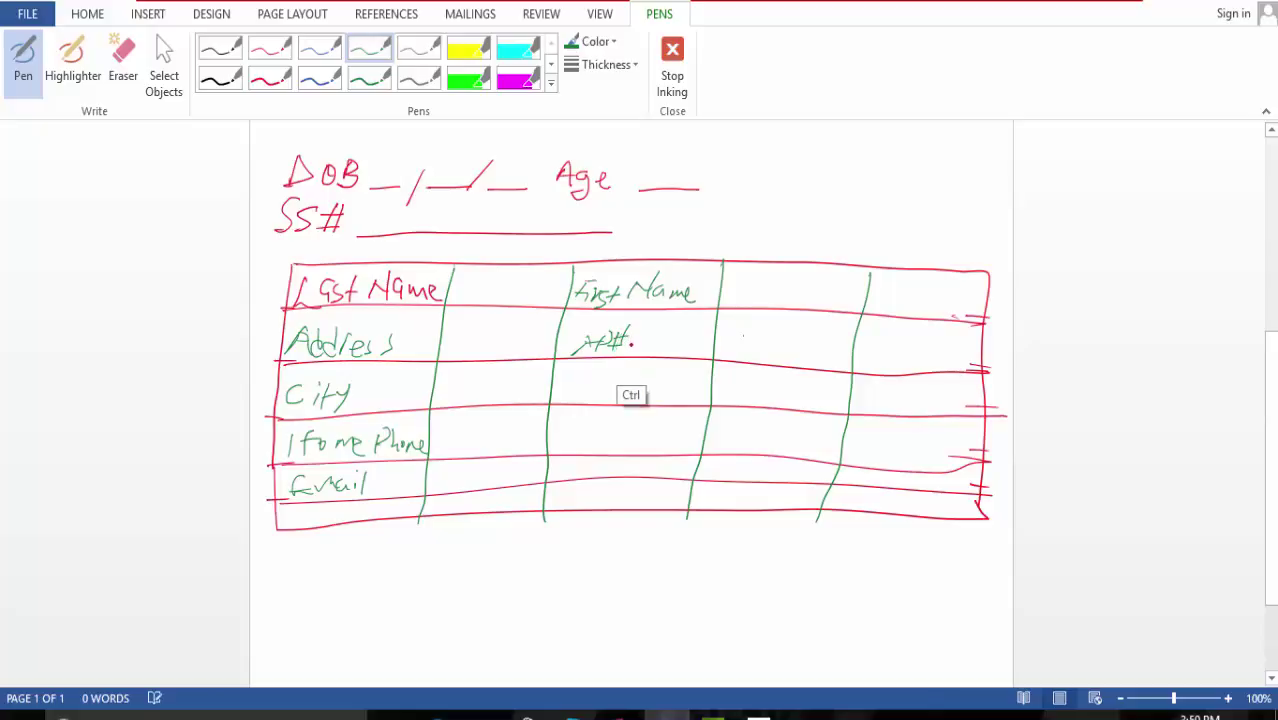
key(Escape)
scroll(630, 400, up, 5)
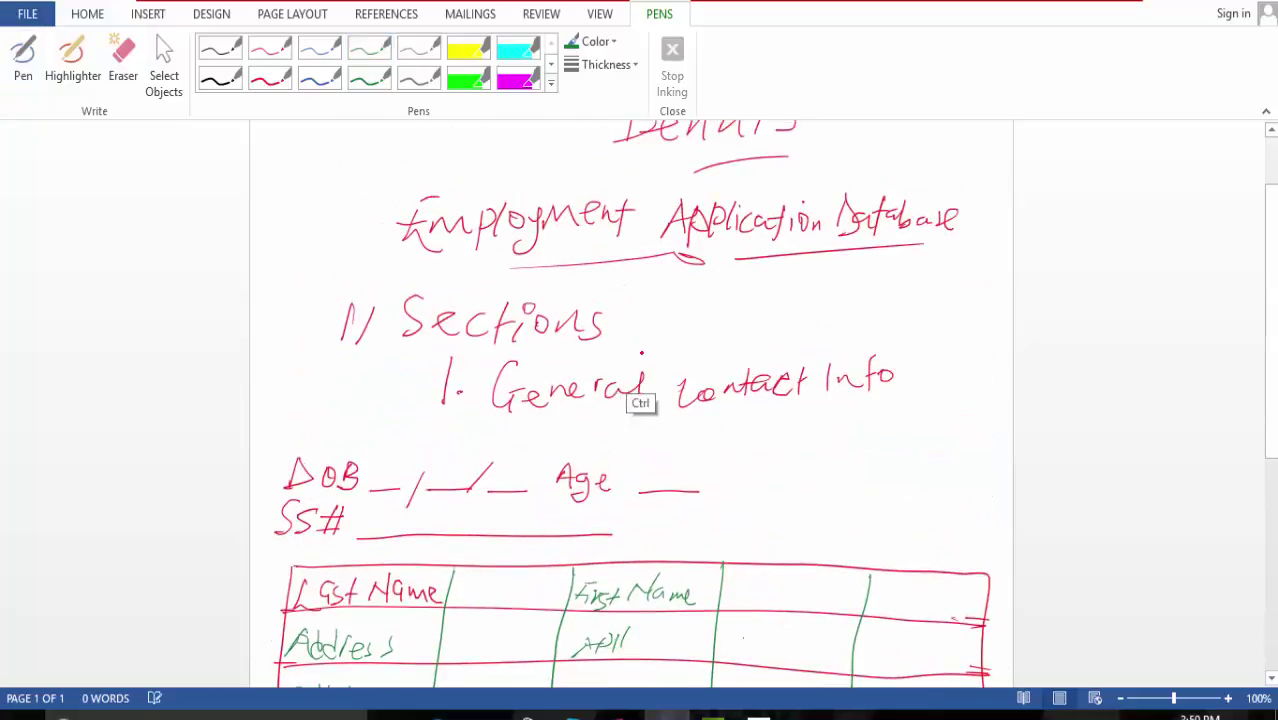
key(ctrl+z)
Step: Switch to the thin blue pen and complete the apartment label so it reads "APT #"
click(322, 48)
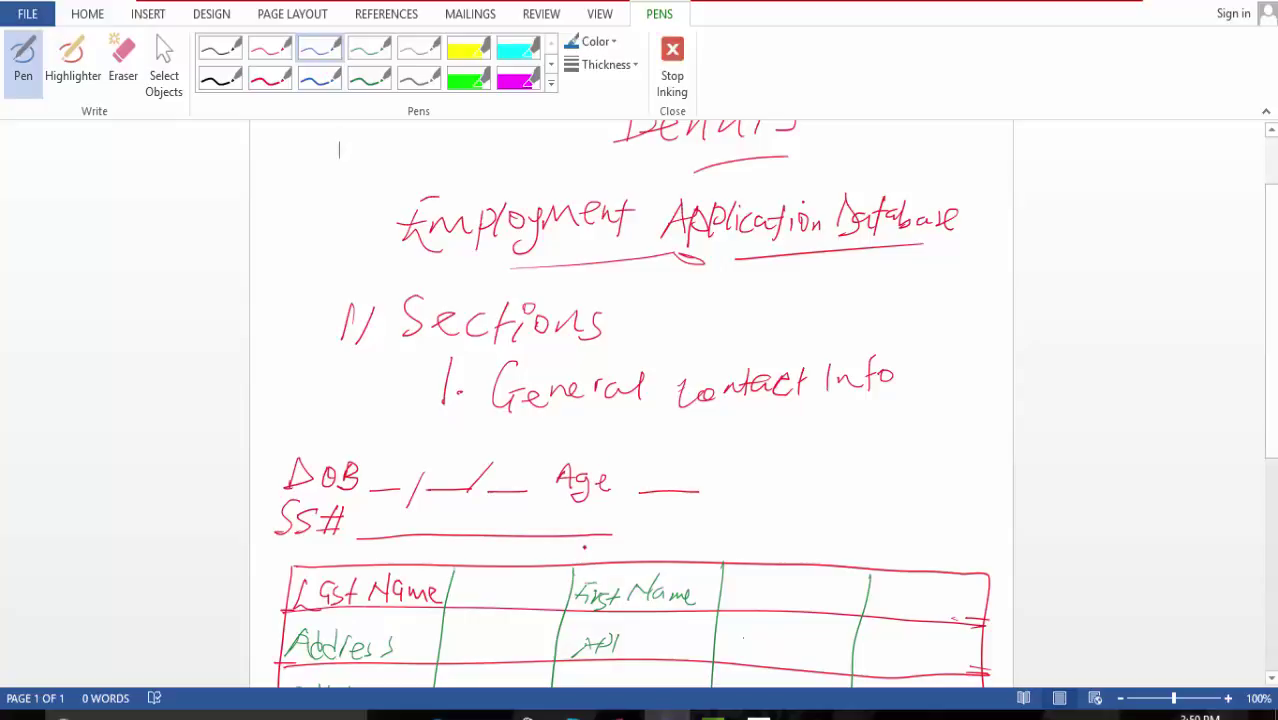
mouse_move(616, 630)
mouse_down()
mouse_move(638, 630)
mouse_move(650, 655)
mouse_up()
mouse_move(636, 640)
mouse_down()
mouse_move(660, 640)
mouse_move(648, 652)
mouse_up()
click(677, 648)
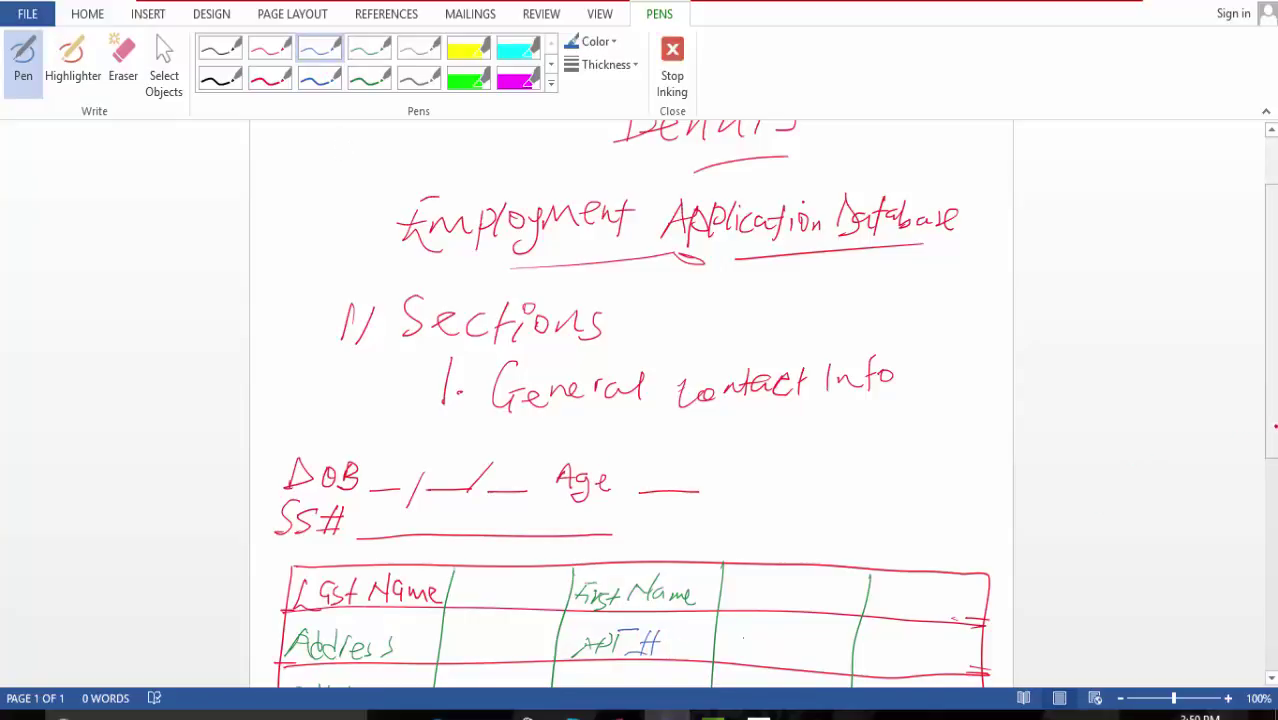
Step: Write the blue labels "State" and "Cell Phone" in the third column, in the City and Home Phone rows
scroll(1239, 501, down, 2)
scroll(1239, 501, down, 5)
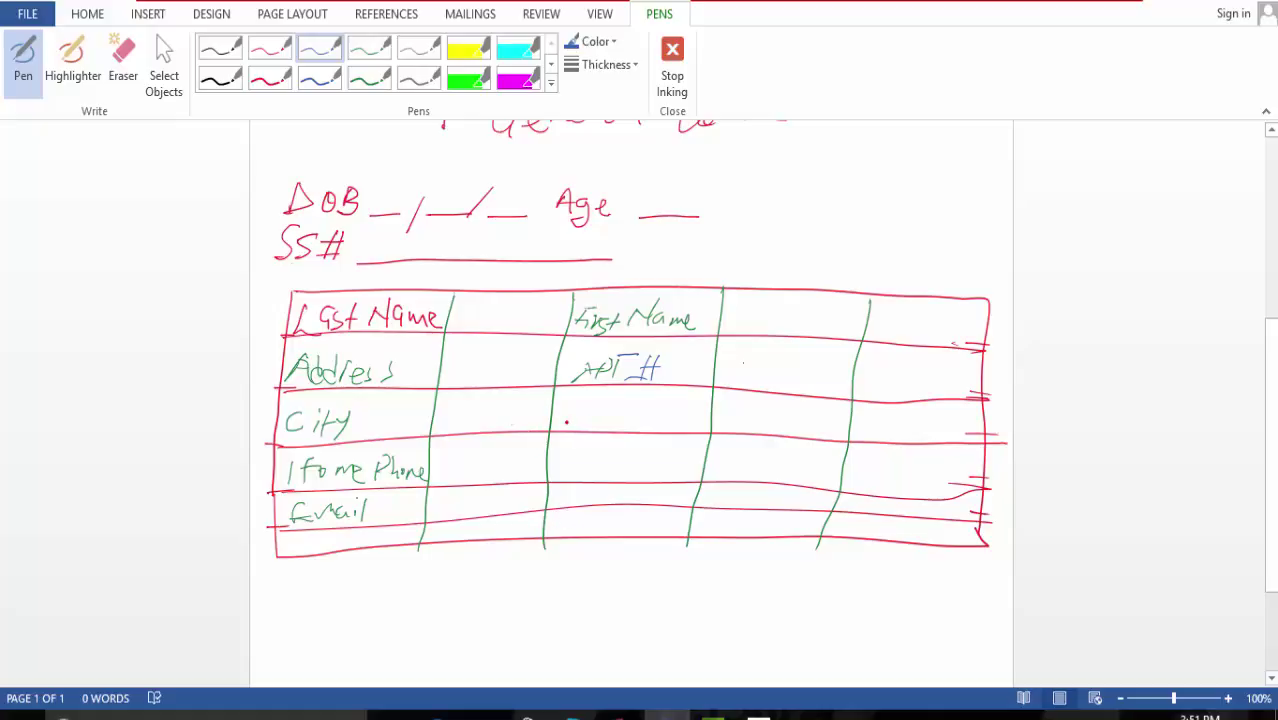
mouse_move(581, 402)
mouse_down()
mouse_move(566, 420)
mouse_move(638, 414)
mouse_up()
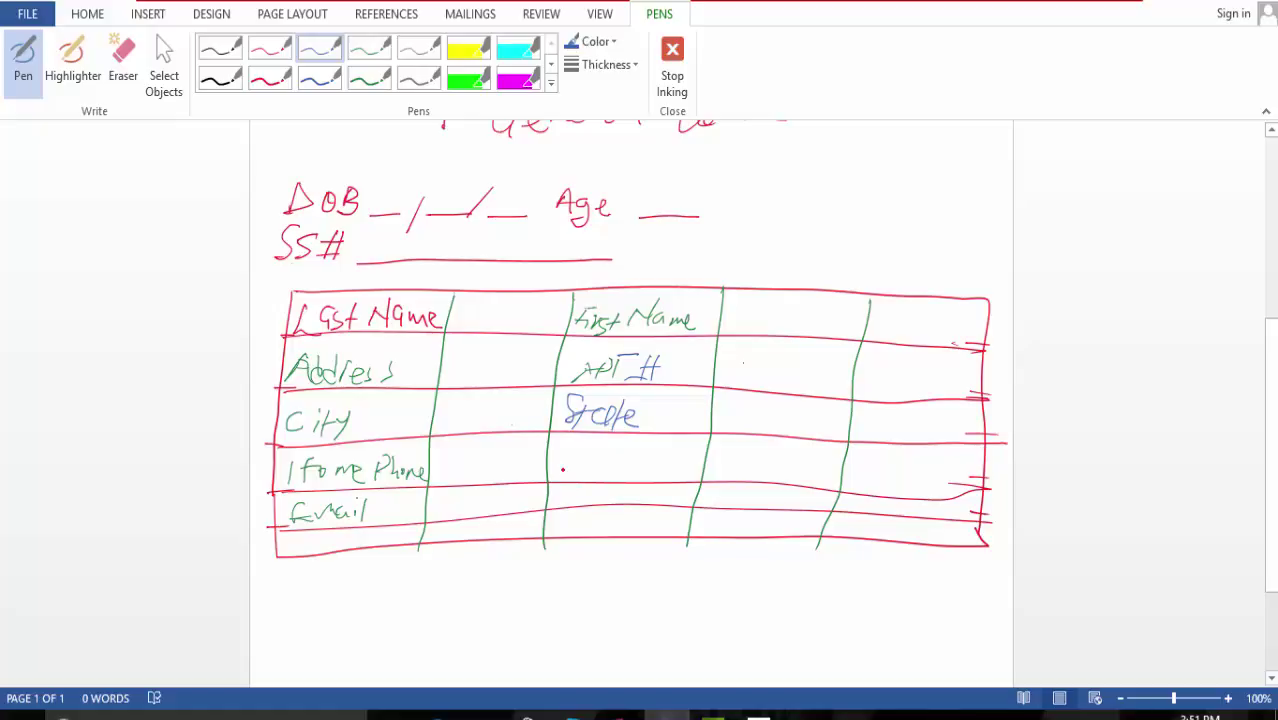
mouse_move(563, 466)
mouse_down()
mouse_move(600, 476)
mouse_move(632, 450)
mouse_move(688, 466)
mouse_up()
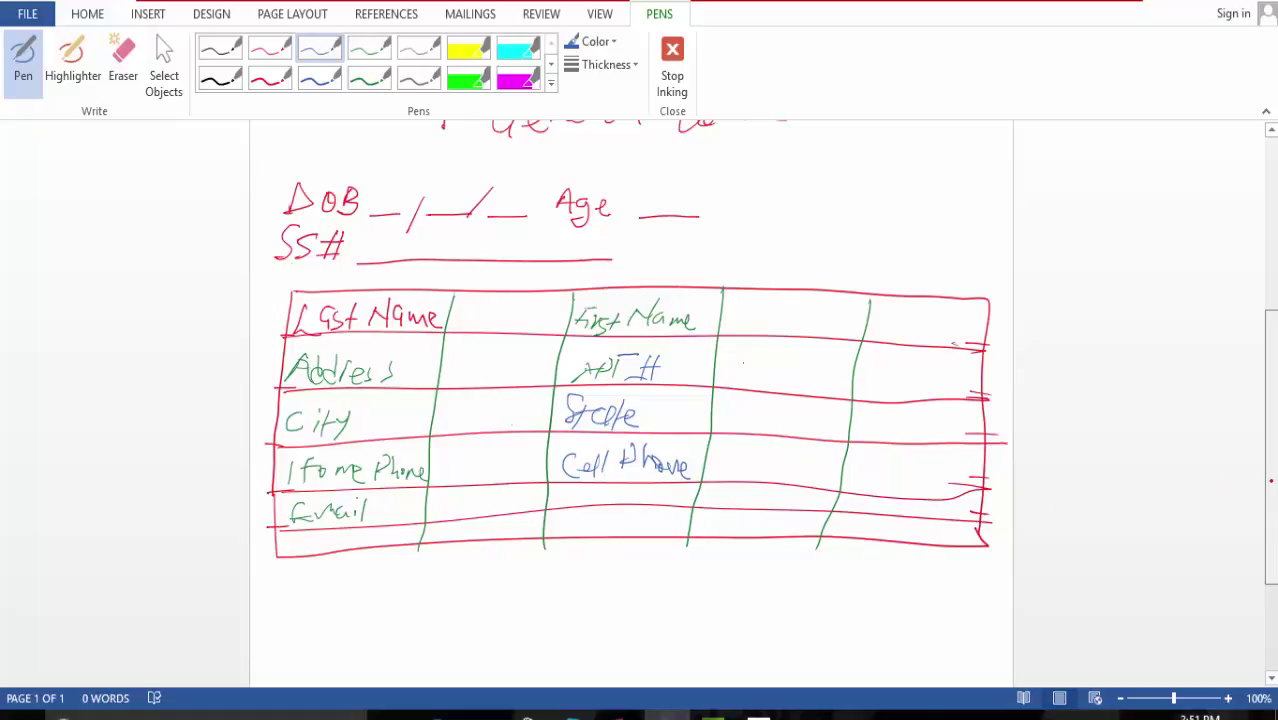
Step: Write "Receive Date" in blue below the General Contact Info heading and draw a slash-separated date blank beside it
scroll(1153, 407, up, 3)
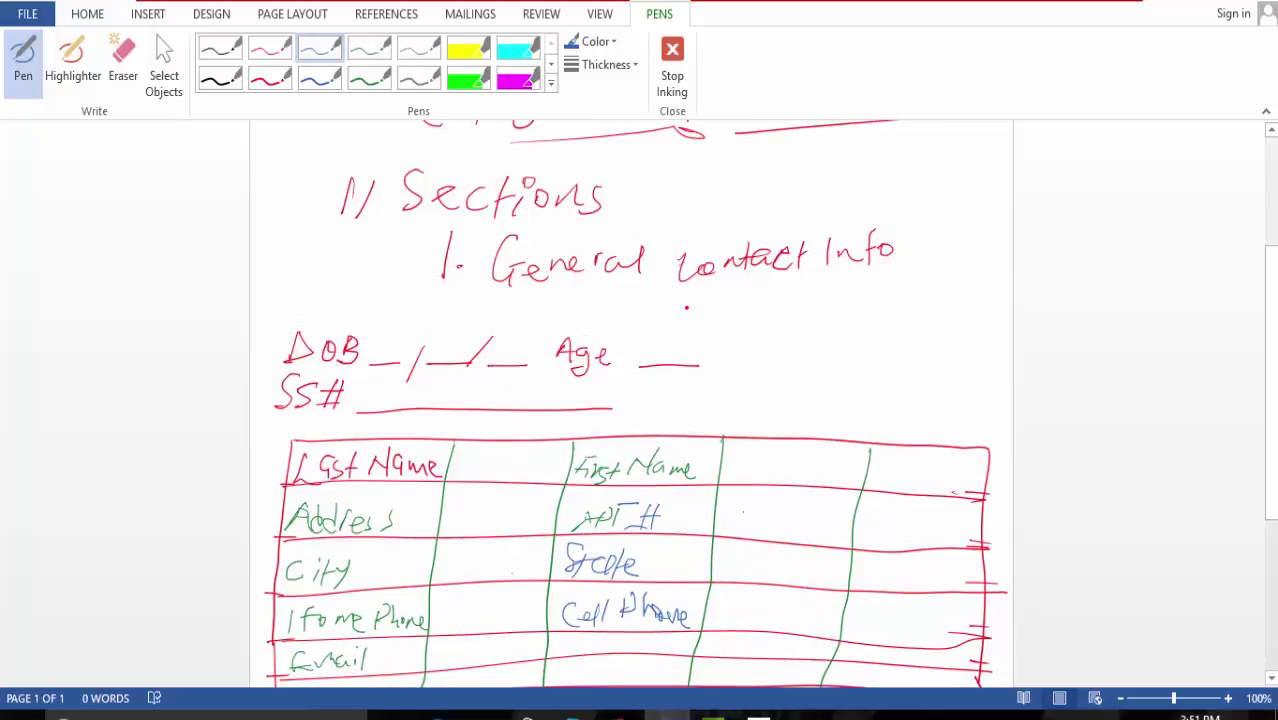
mouse_move(693, 302)
mouse_down()
mouse_move(690, 322)
mouse_move(811, 327)
mouse_up()
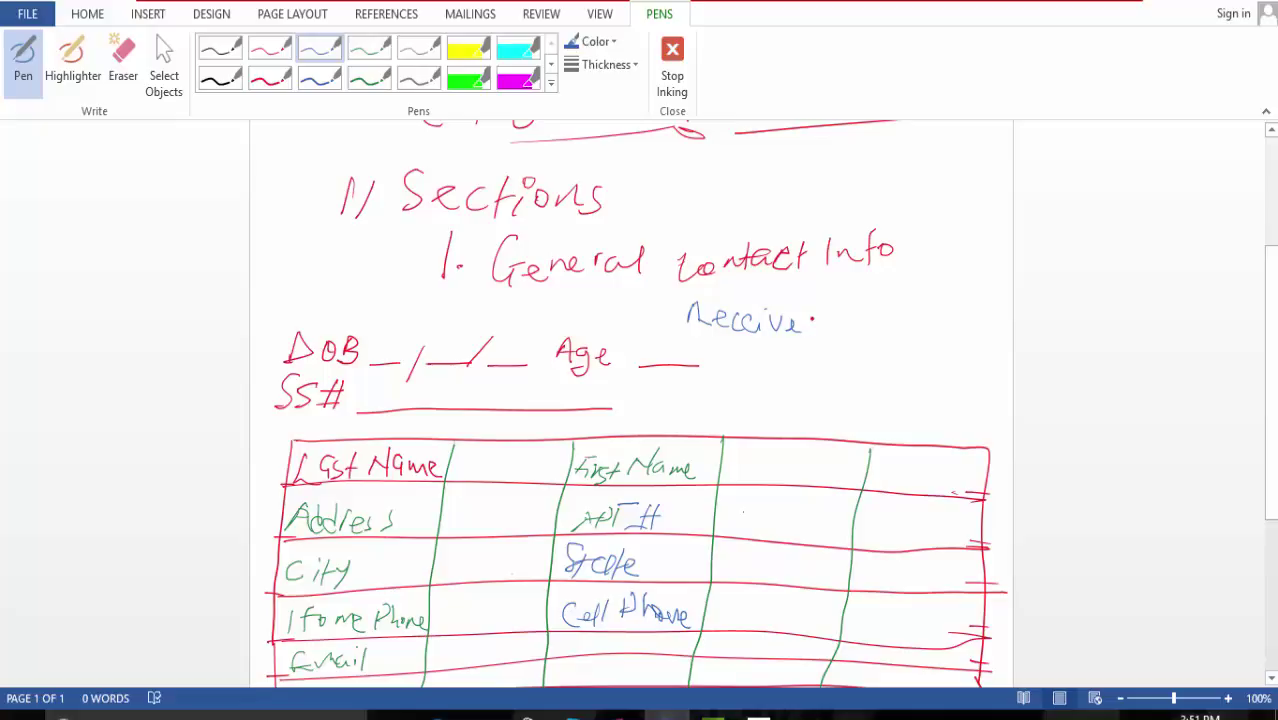
mouse_move(824, 335)
mouse_down()
mouse_move(960, 337)
mouse_move(862, 356)
mouse_up()
mouse_move(704, 328)
mouse_down()
mouse_move(756, 354)
mouse_move(782, 350)
mouse_up()
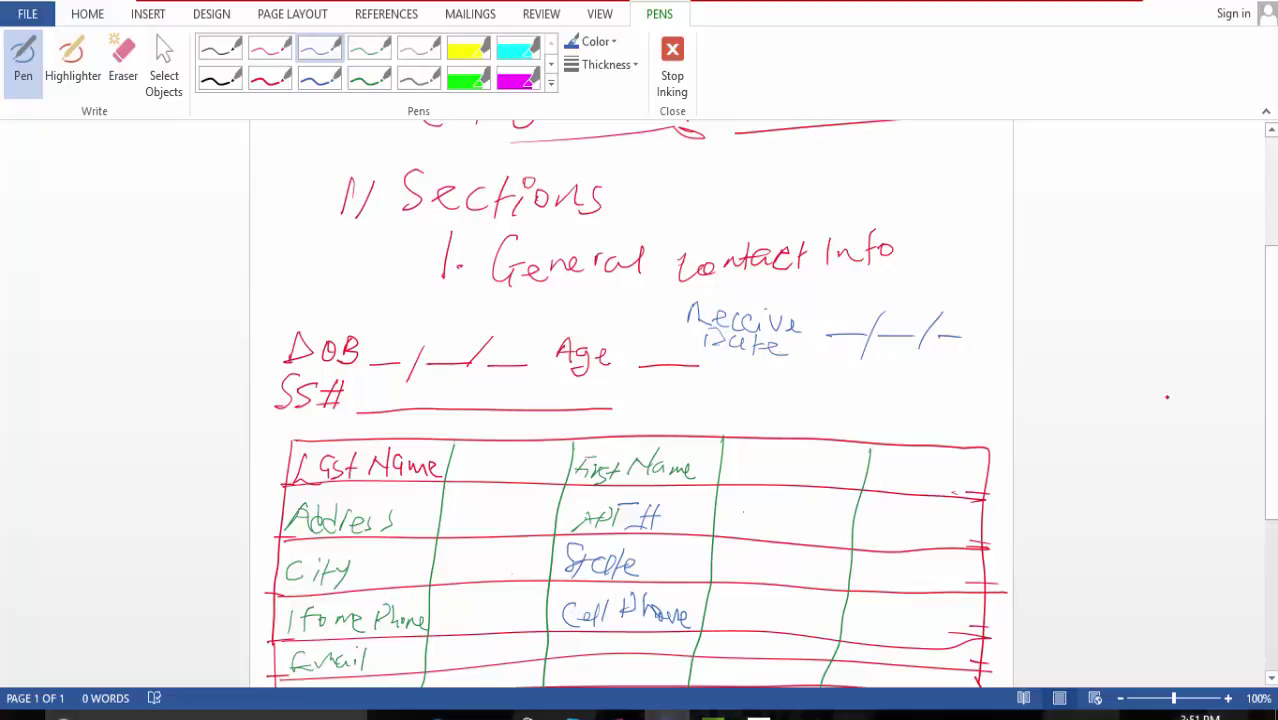
Step: Draw a blue vertical line between the last two green column lines and label the new cells "MI" and "ZipCo"
scroll(1108, 364, down, 4)
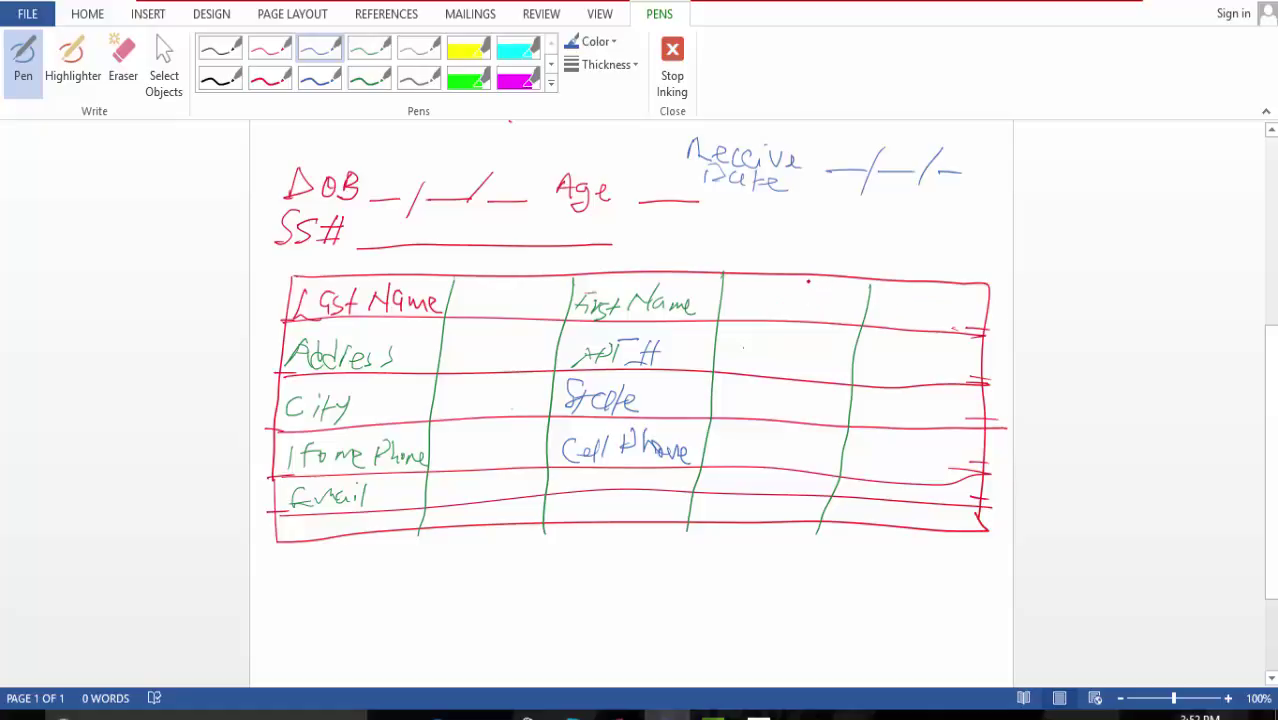
drag(808, 278, 764, 536)
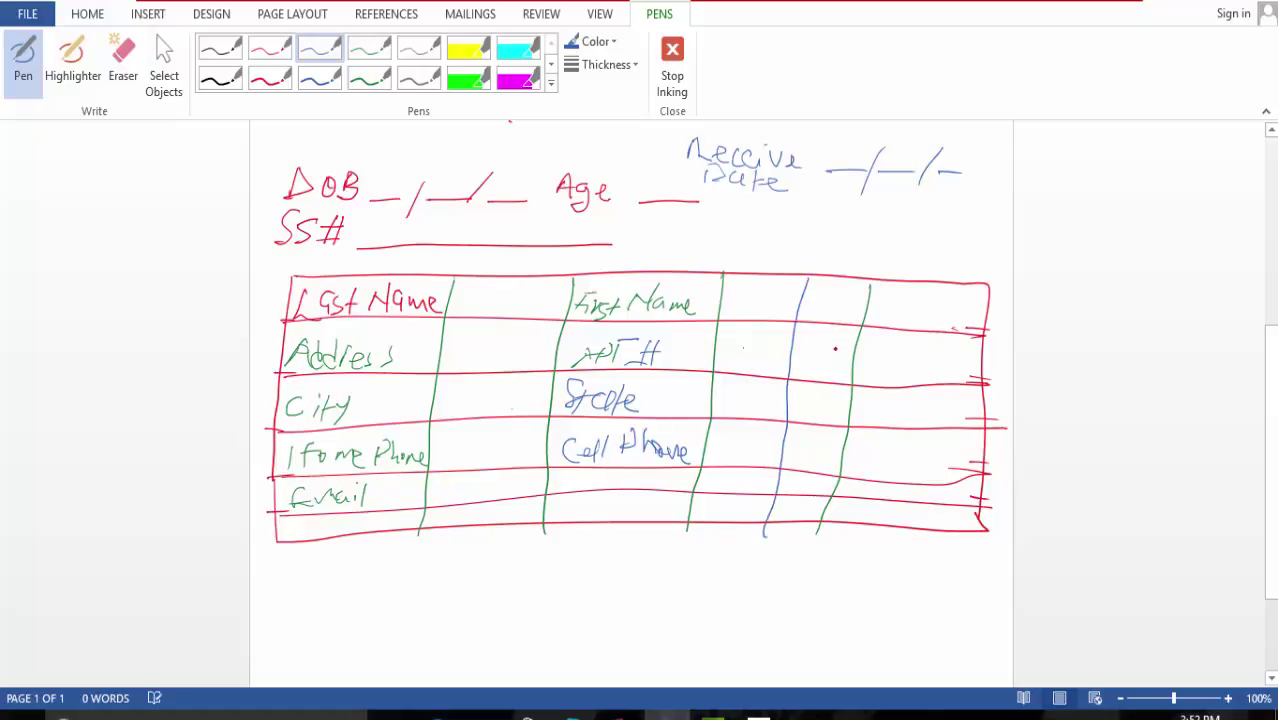
mouse_move(808, 316)
mouse_down()
mouse_move(816, 300)
mouse_move(824, 320)
mouse_move(840, 306)
mouse_move(830, 322)
mouse_move(848, 324)
mouse_up()
mouse_move(796, 402)
mouse_down()
mouse_move(815, 417)
mouse_move(842, 404)
mouse_move(846, 418)
mouse_move(846, 407)
mouse_move(814, 400)
mouse_move(798, 421)
mouse_move(815, 421)
mouse_up()
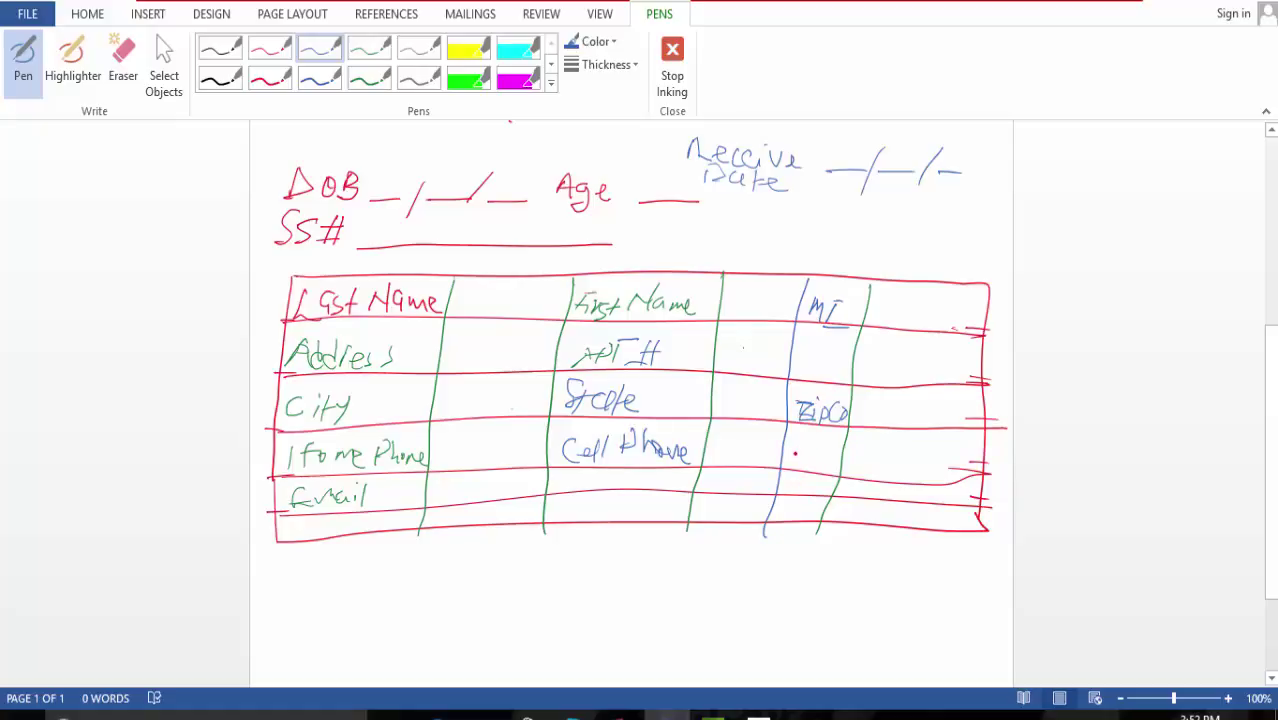
Step: Start a blue label in the cell below the zip code and scribble it out
mouse_move(795, 444)
mouse_down()
mouse_move(792, 468)
mouse_move(826, 460)
mouse_up()
drag(822, 450, 830, 470)
mouse_move(796, 460)
mouse_down()
mouse_move(834, 464)
mouse_move(800, 468)
mouse_move(818, 458)
mouse_up()
scroll(1233, 371, up, 3)
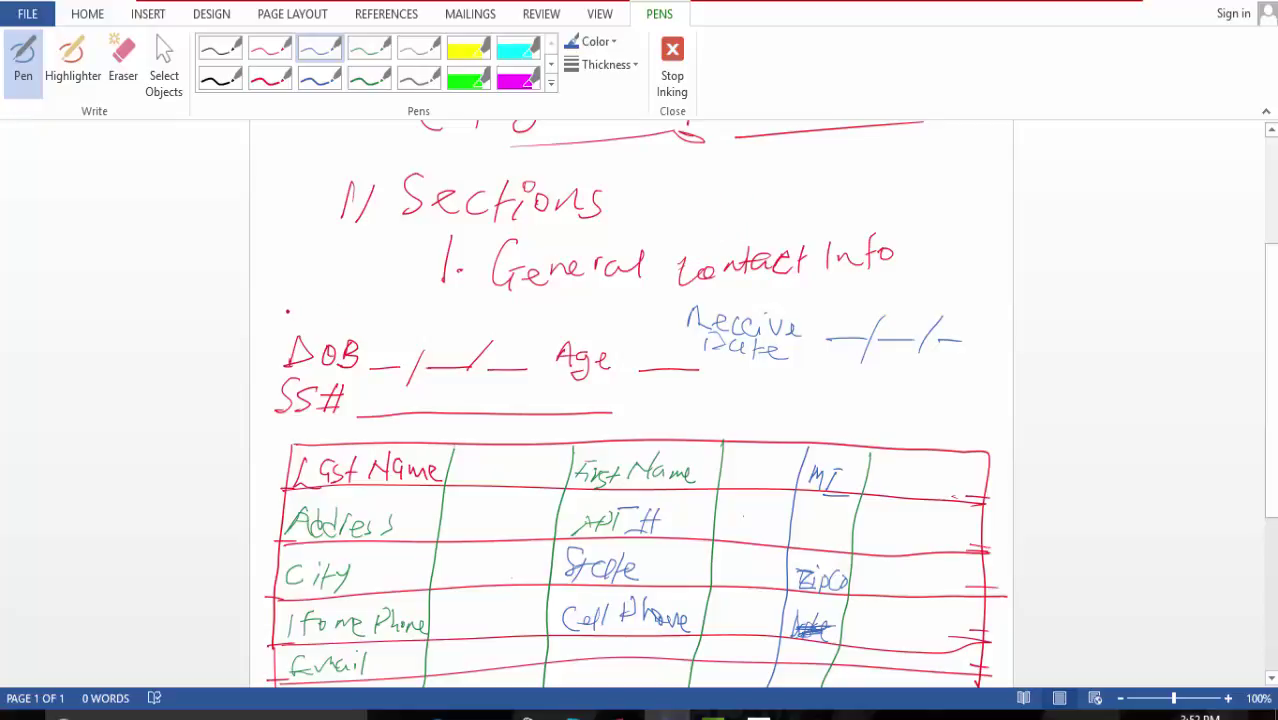
mouse_move(282, 322)
mouse_down()
mouse_move(292, 308)
mouse_move(298, 318)
mouse_move(366, 303)
mouse_up()
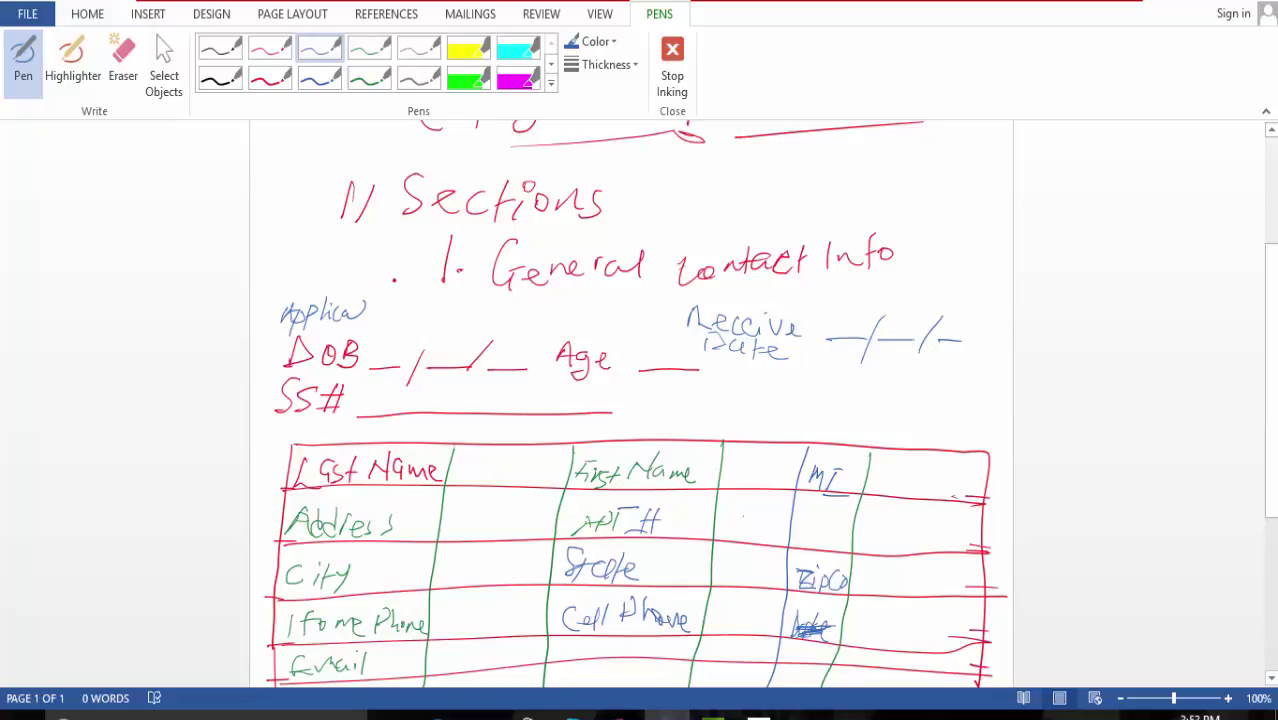
key(Escape)
scroll(393, 280, up, 2)
key(ctrl+z)
key(ctrl+z)
key(ctrl+z)
key(ctrl+z)
key(ctrl+z)
key(ctrl+z)
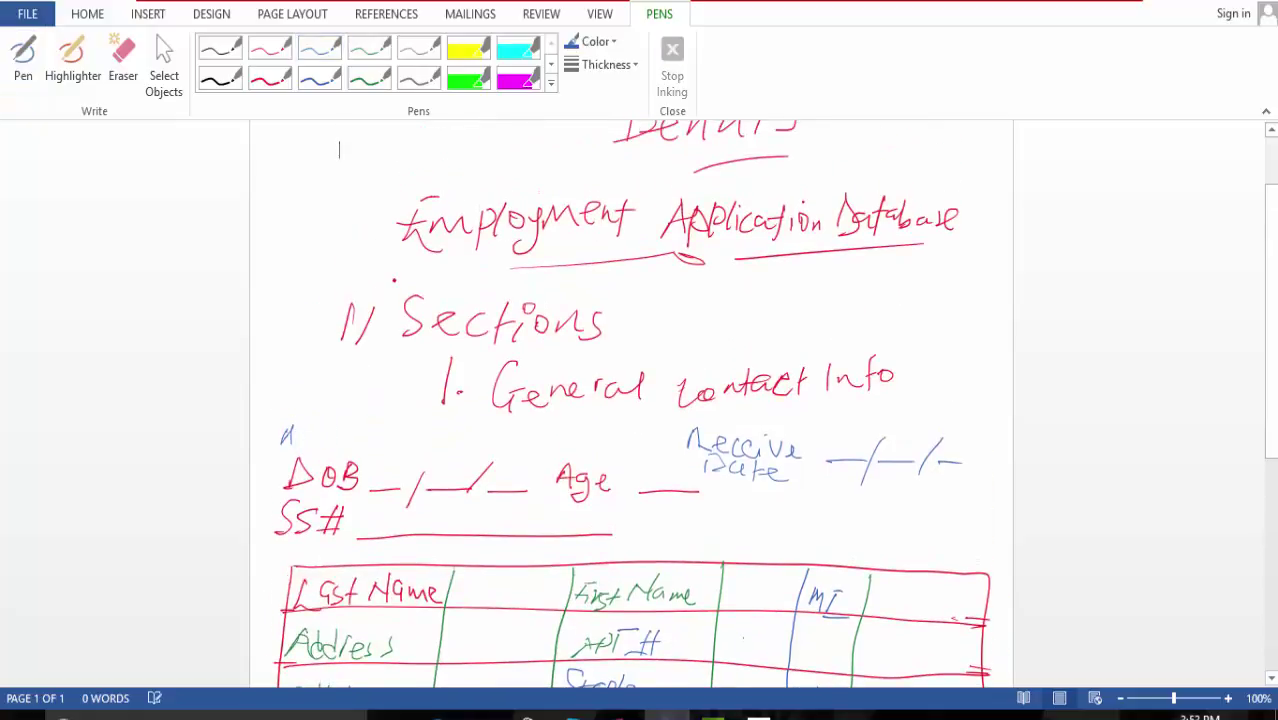
key(ctrl+z)
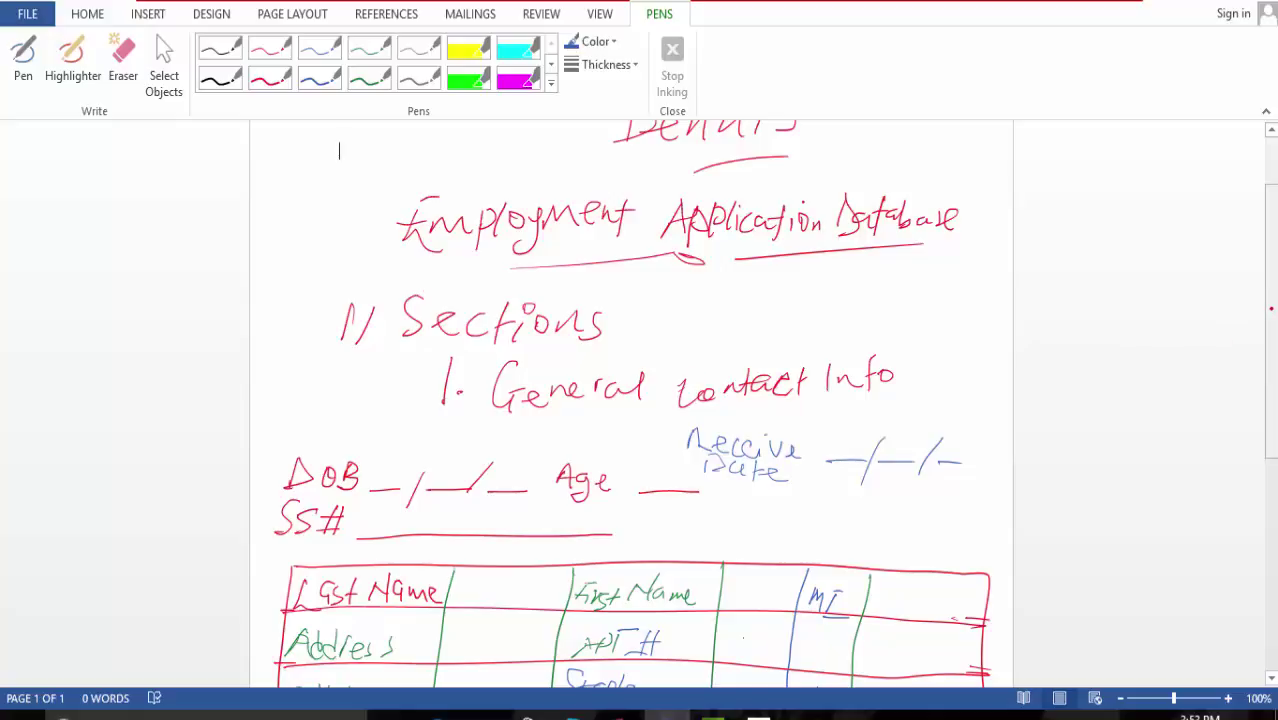
drag(1271, 308, 1259, 430)
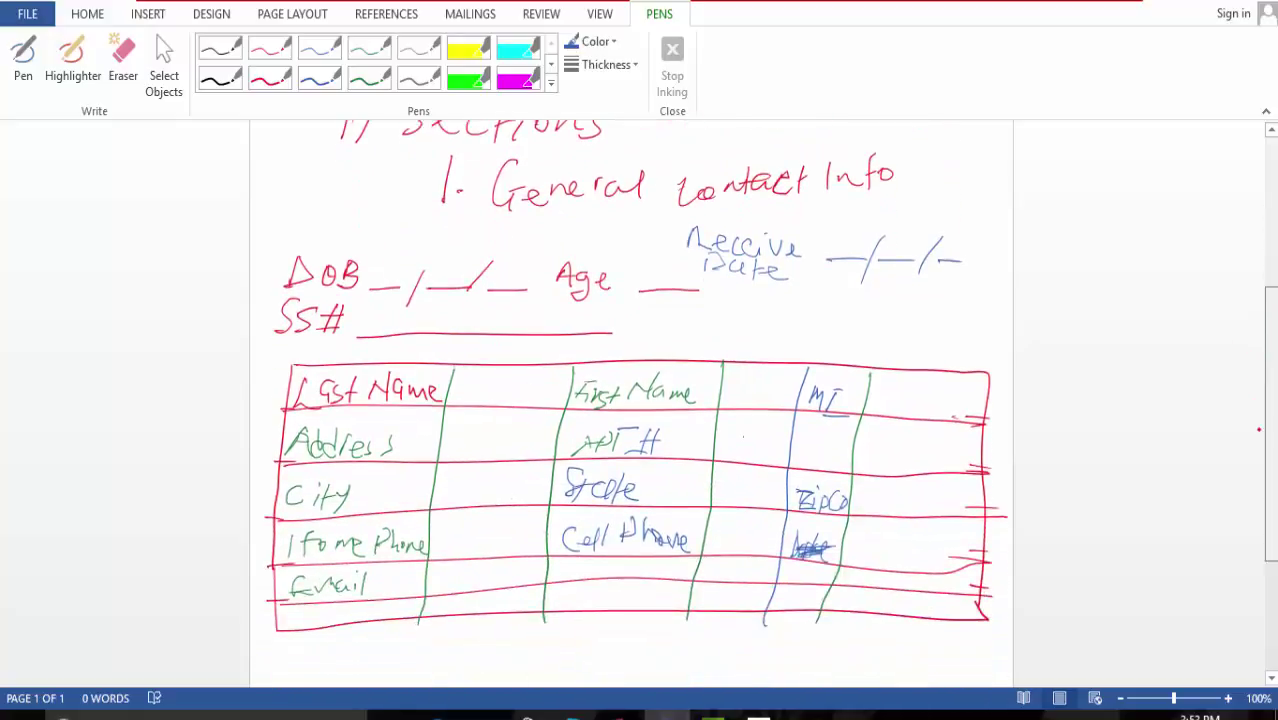
scroll(1136, 471, down, 5)
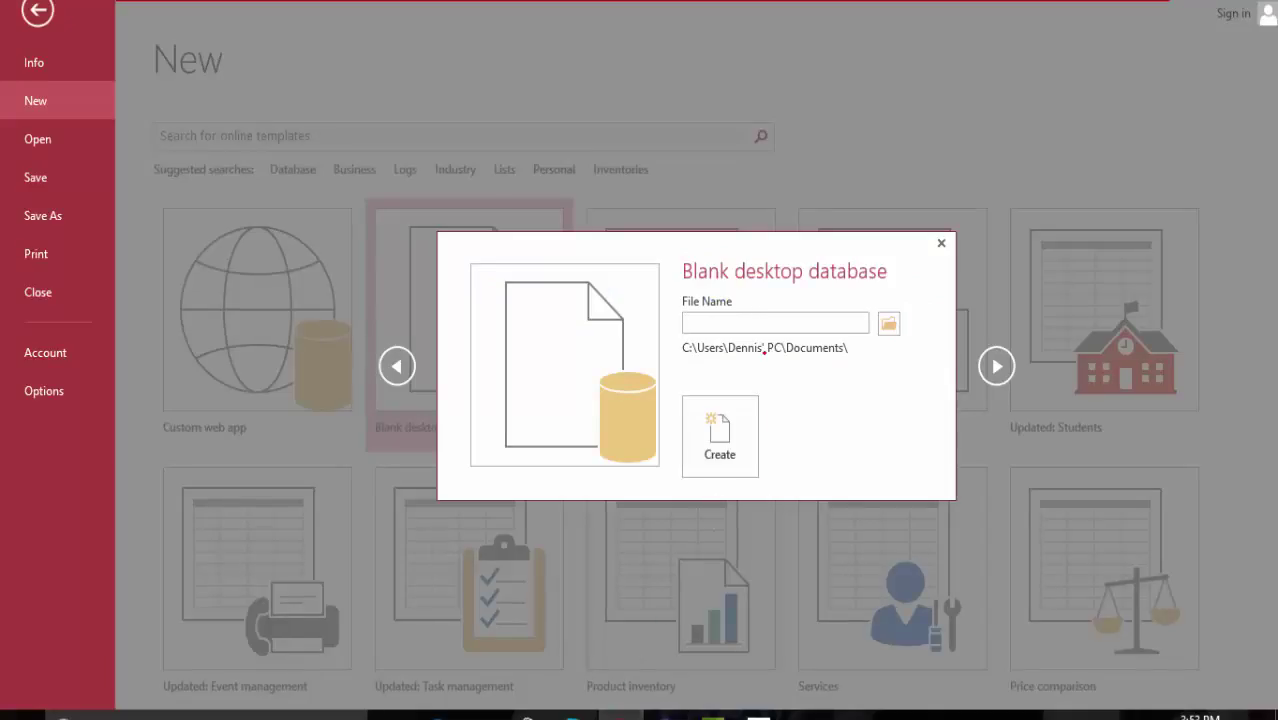
Step: In Access, name the new blank desktop database "Employment application database section 1" and create it
text(Employment ap)
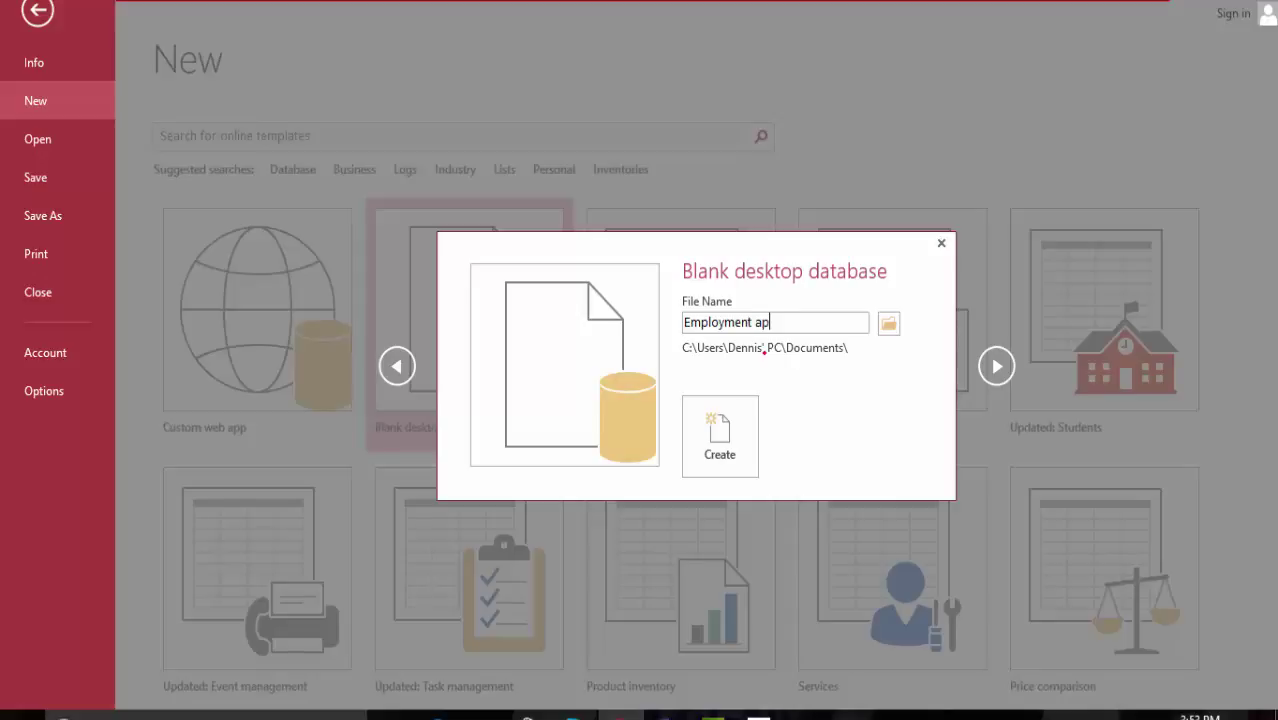
text(plicata)
key(BackSpace)
text(ions)
key(BackSpace)
text(database)
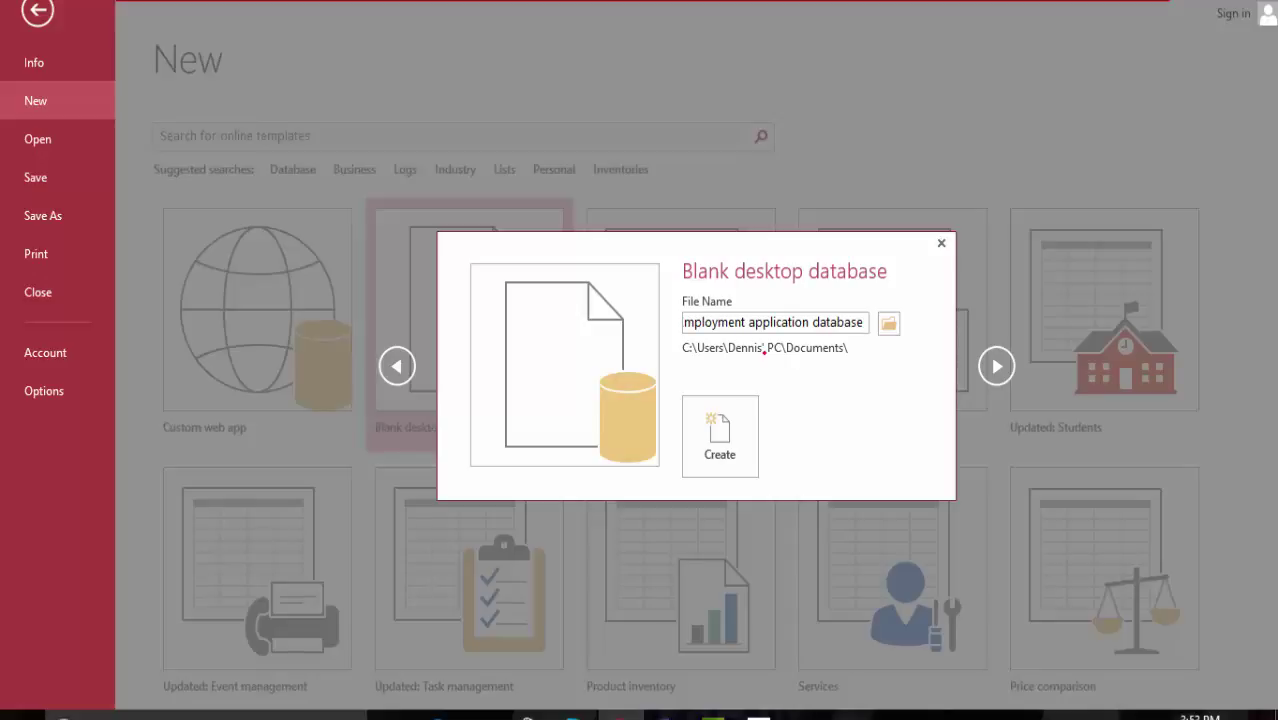
text(se)
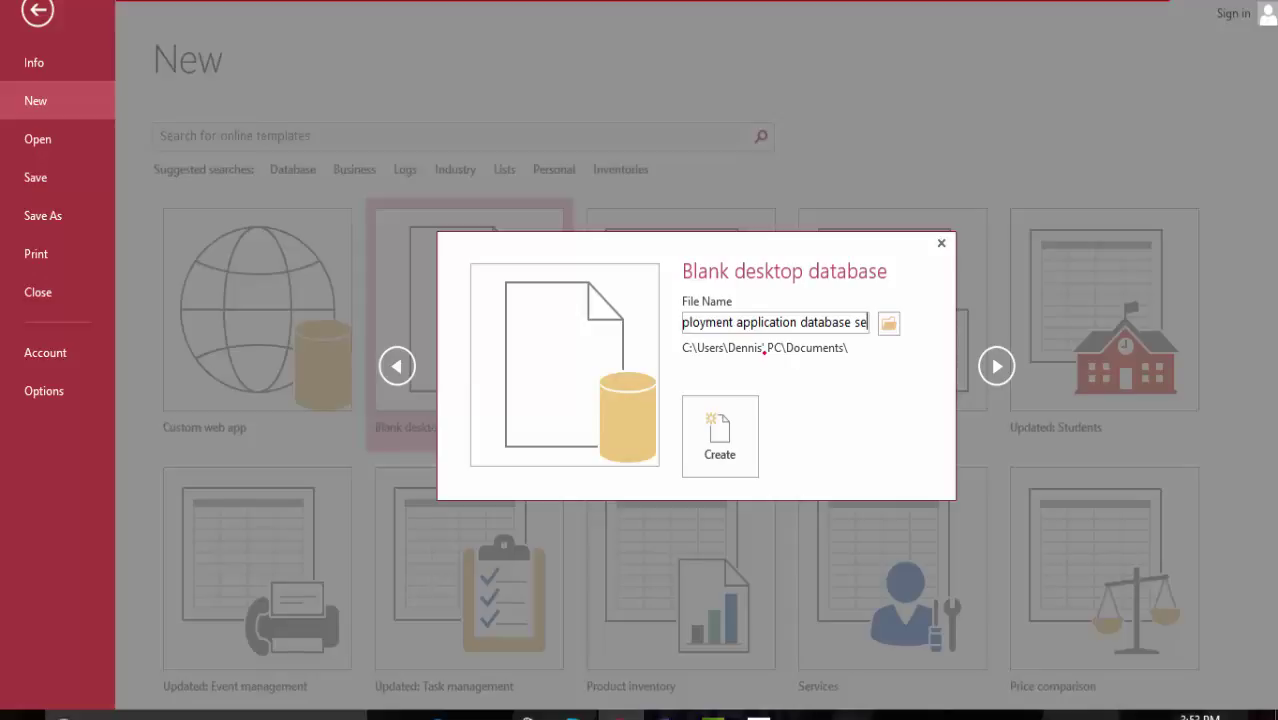
text(ction 1)
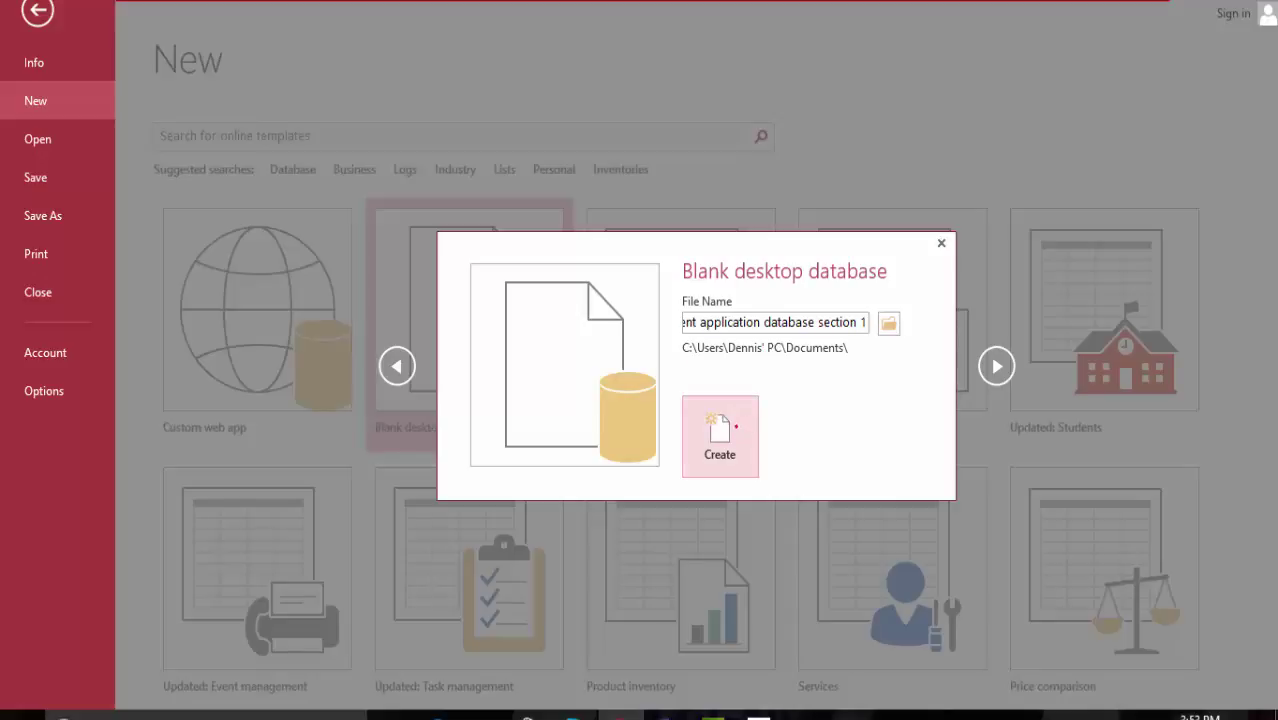
click(734, 427)
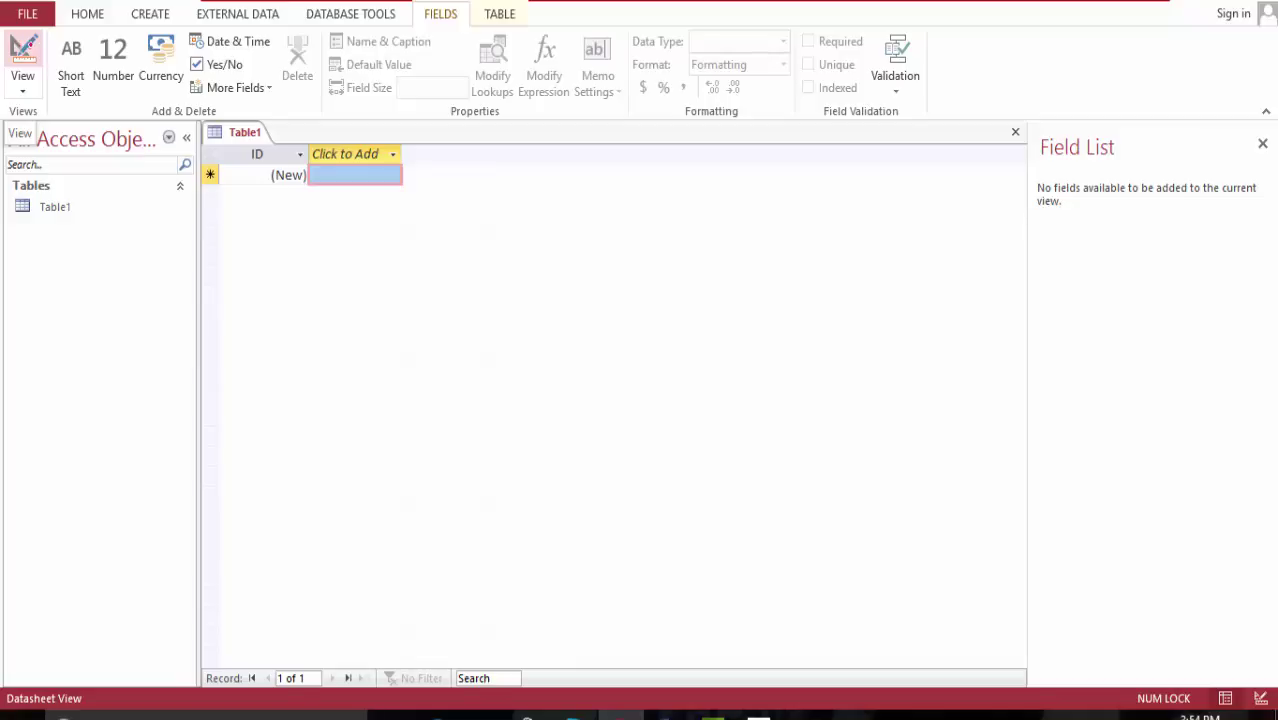
Step: Open the table in Design view, saving it as "emp app sect 1 tbl", and rename its ID field "Section 1 ID"
click(23, 47)
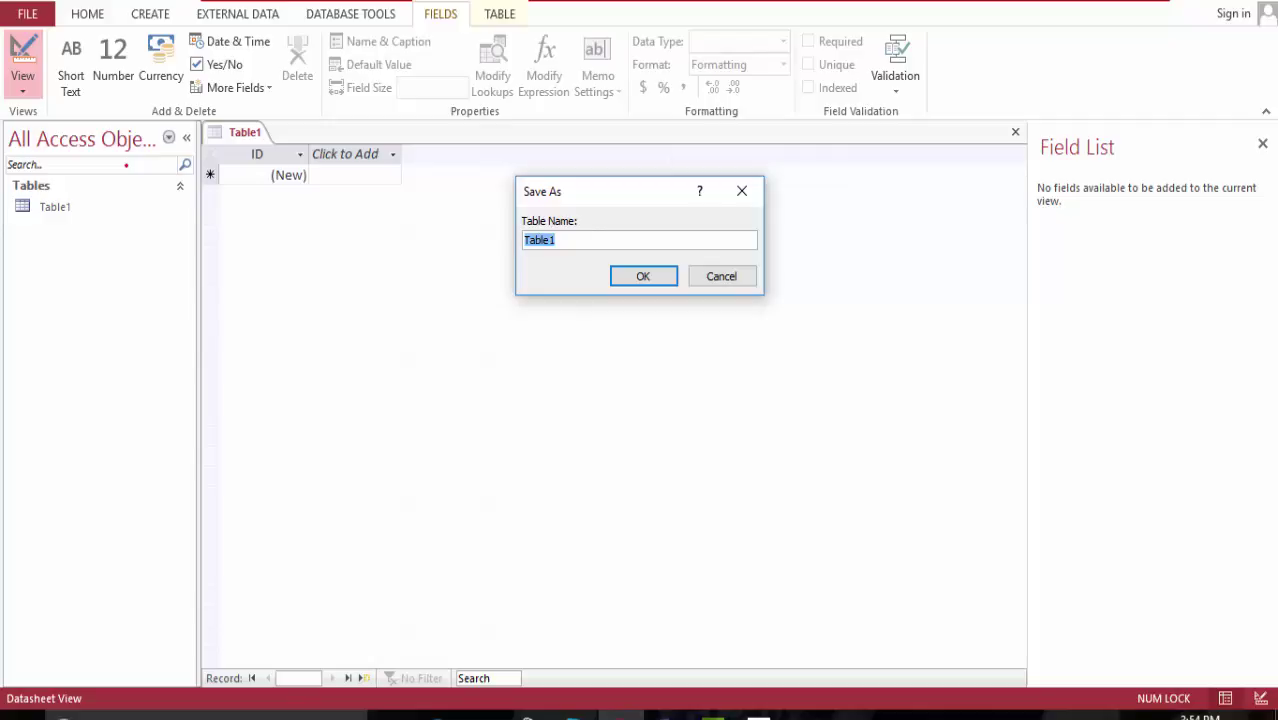
text(emp app sect 1 tbl)
key(Return)
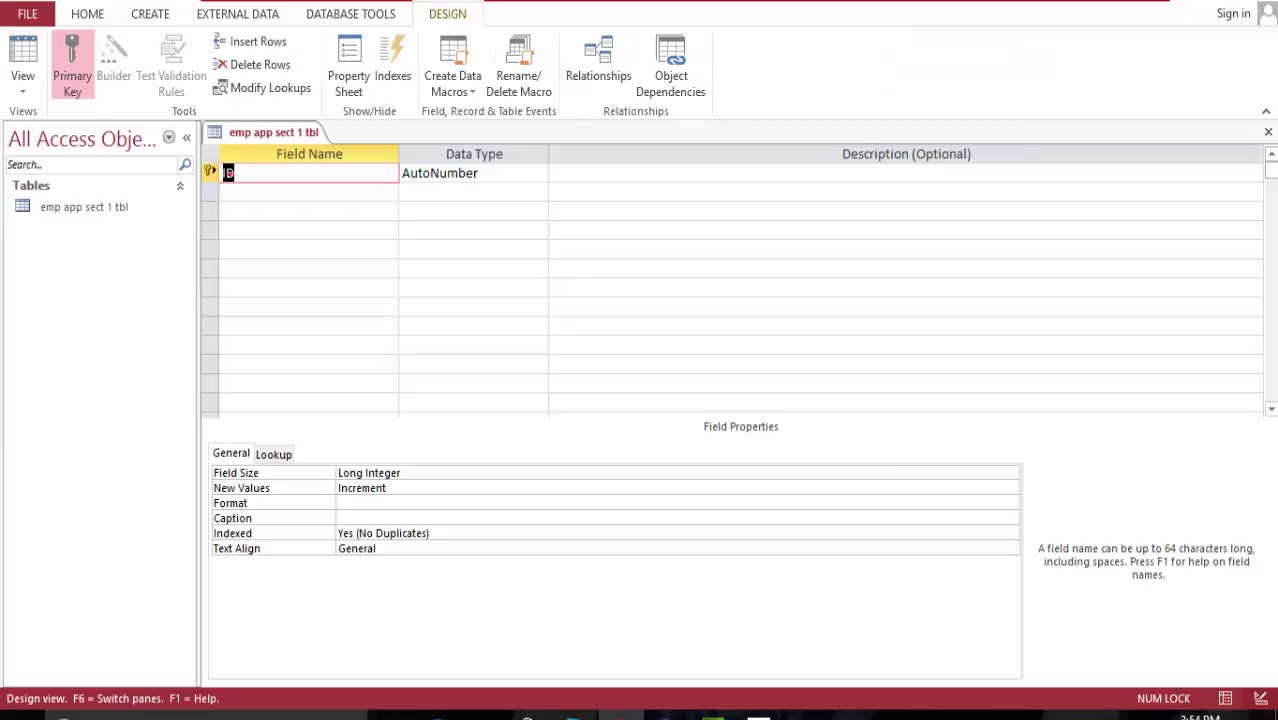
click(222, 173)
text(Section 1)
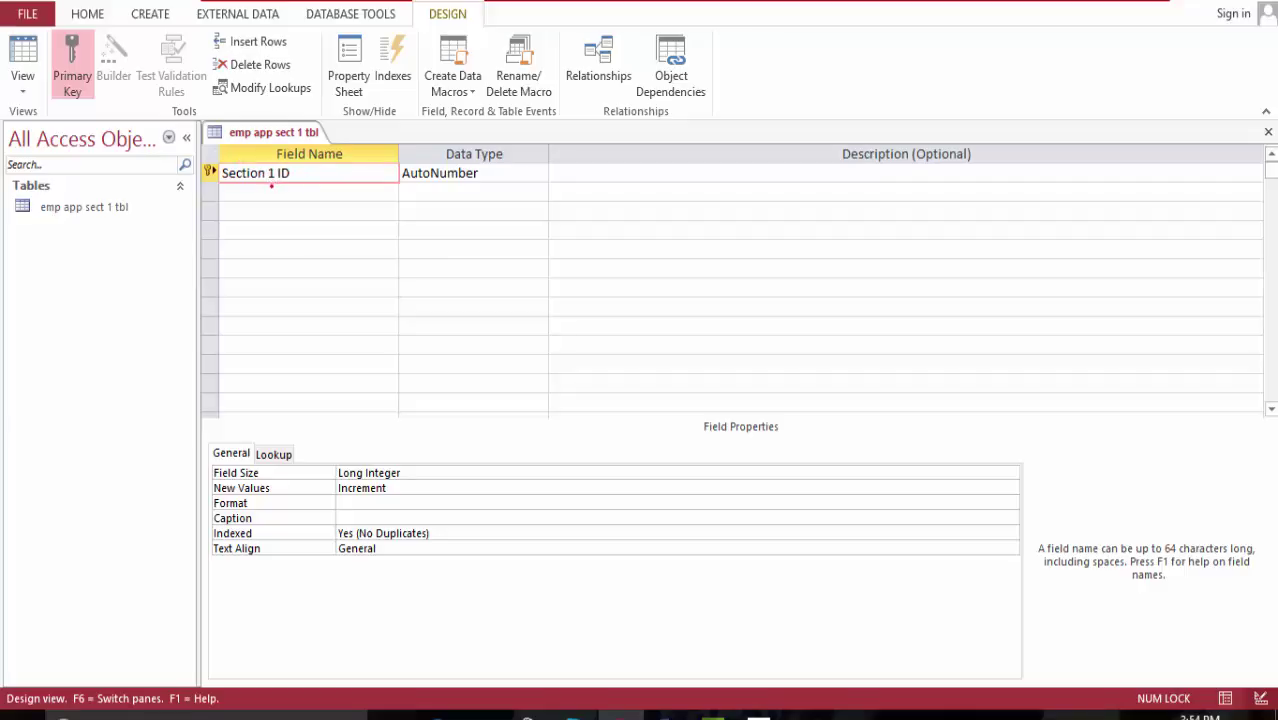
Step: Add the fields "Received Date", "DOB" and "Age" below Section 1 ID, keeping the default data type
right_click(270, 189)
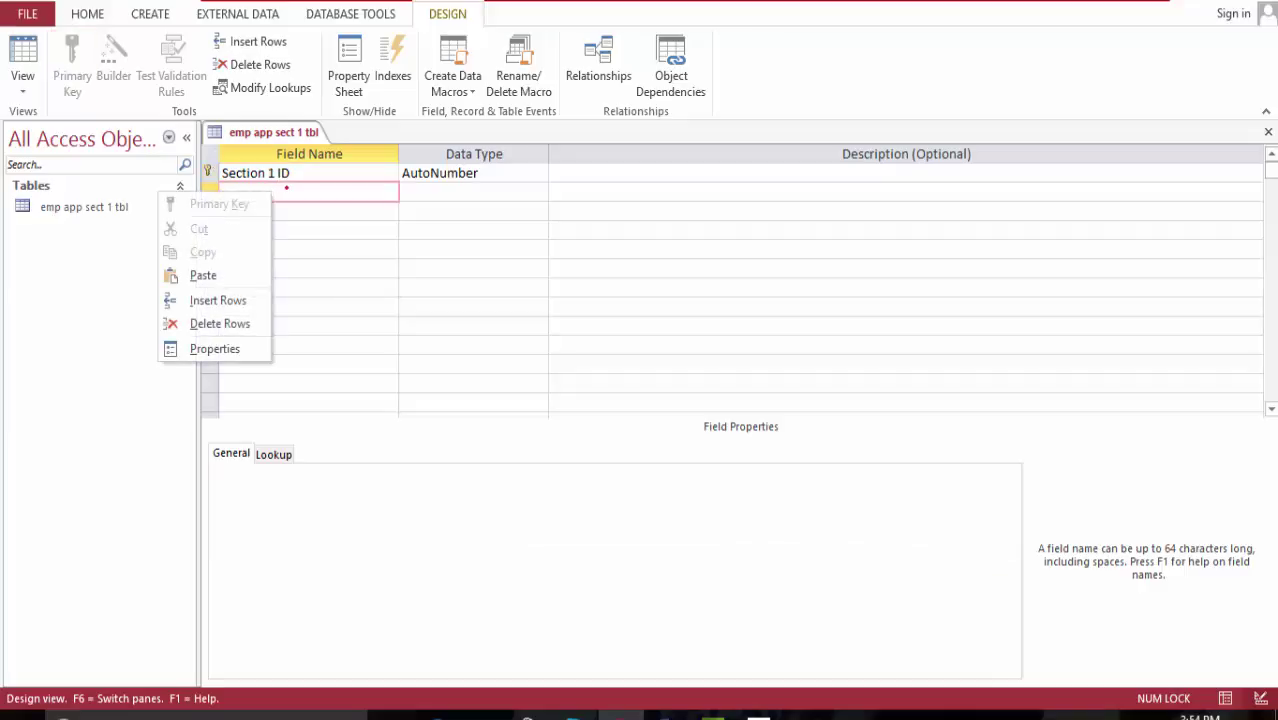
click(286, 188)
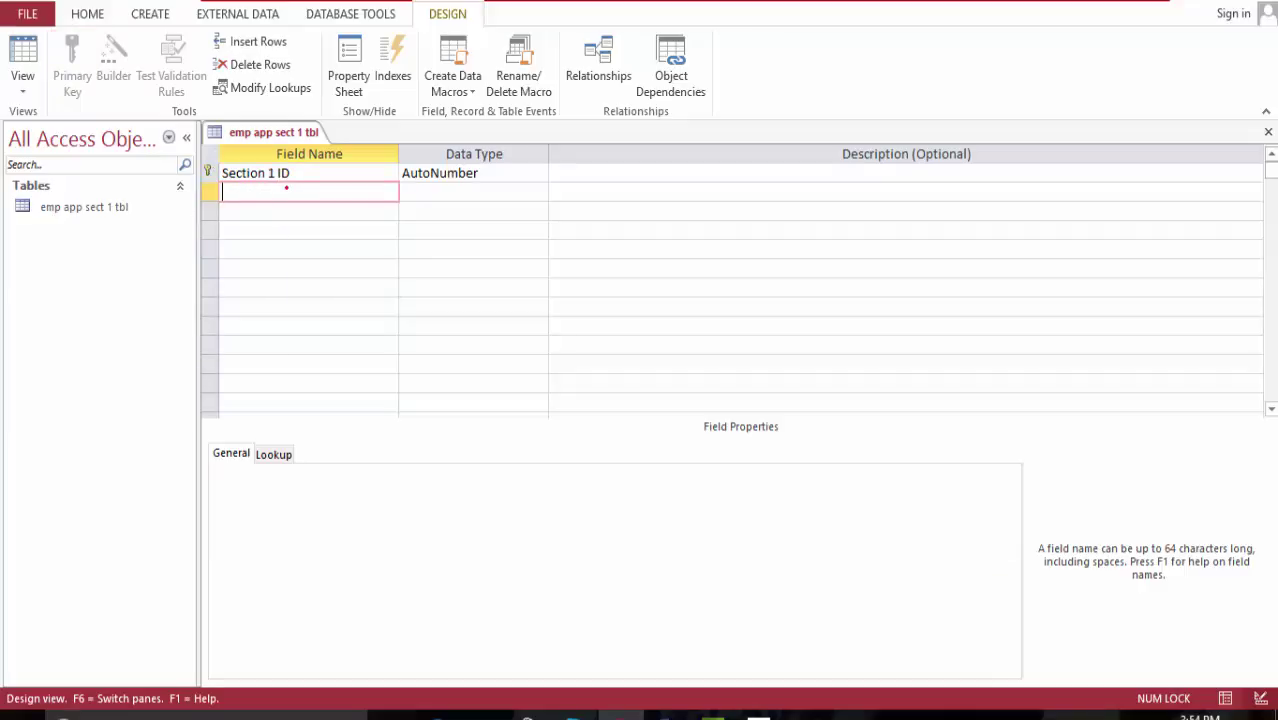
text(Received Date)
click(290, 212)
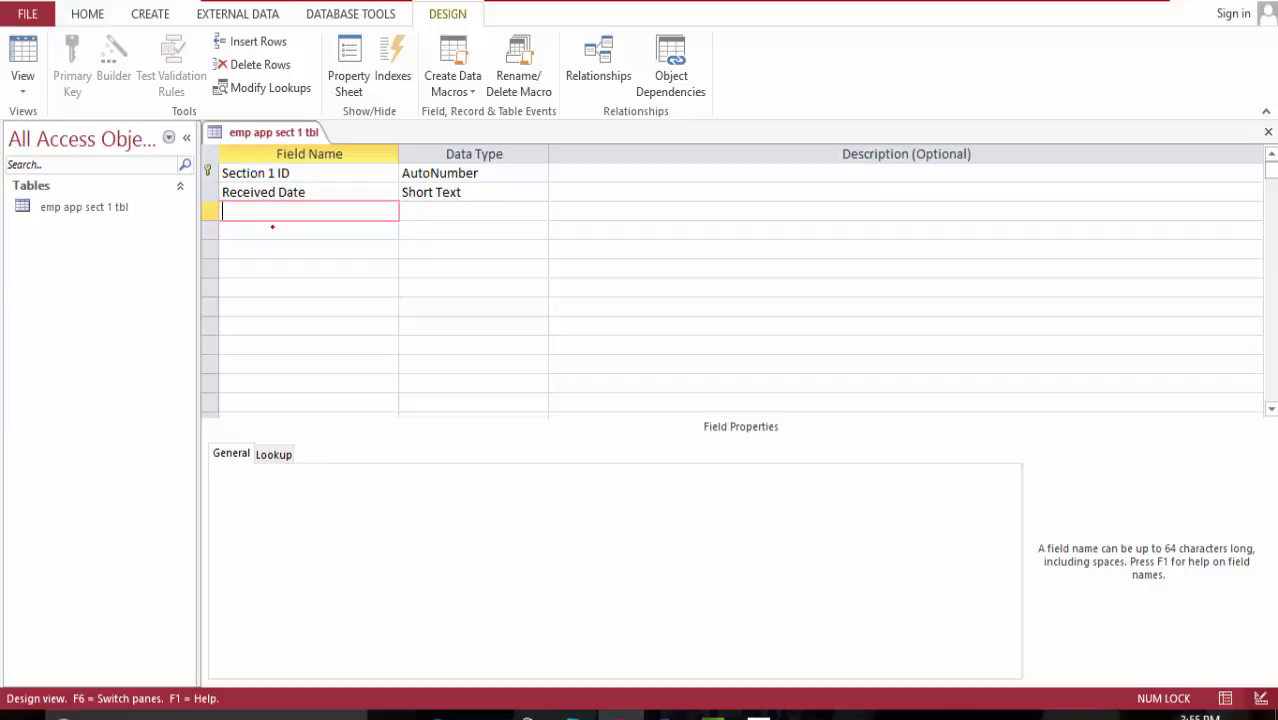
text(DOB)
click(272, 227)
text(Age)
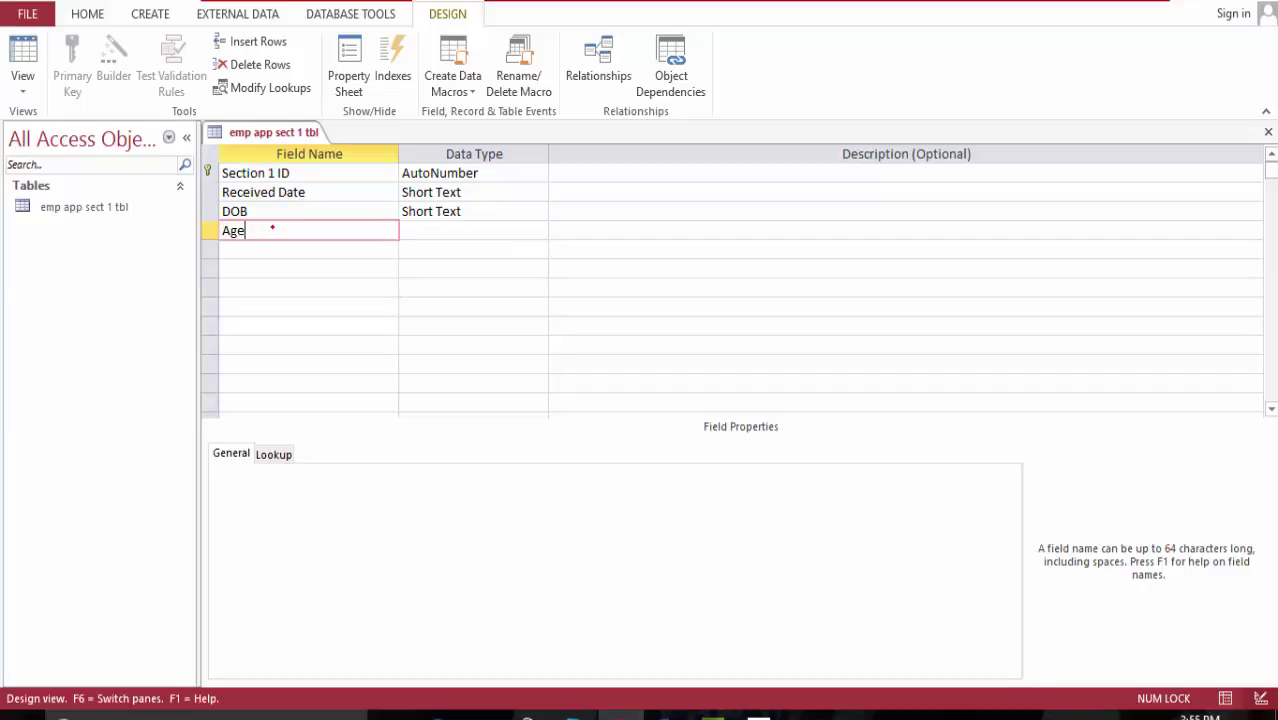
key(Down)
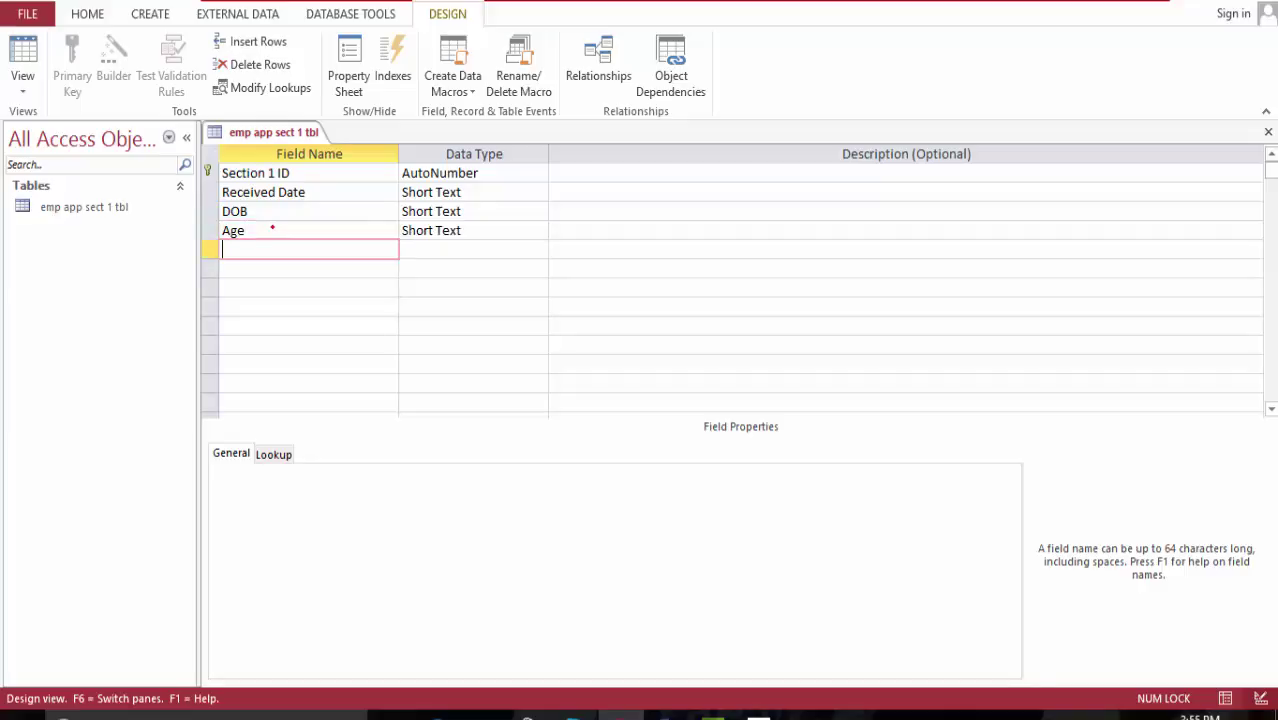
Step: Add the fields "SSNumber" and "First Name" below Age, keeping the default data type
text(SSNumber)
click(237, 269)
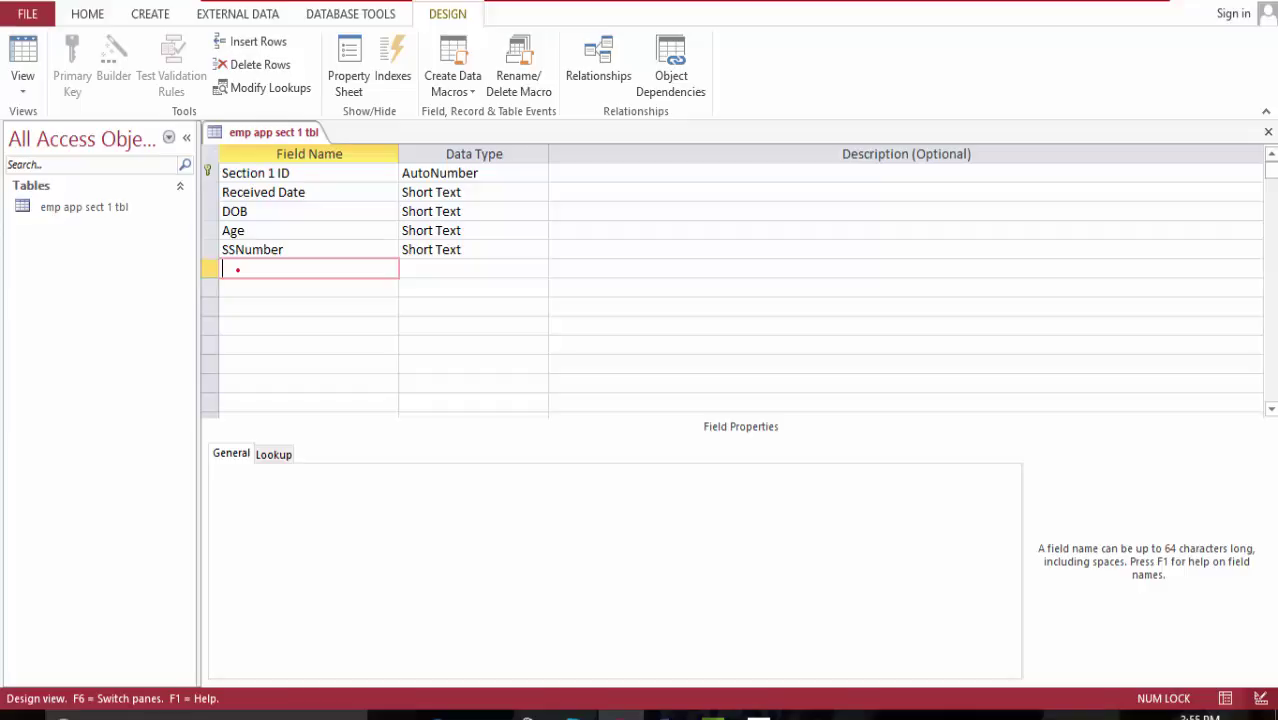
text(L)
key(BackSpace)
text(First Name)
key(Down)
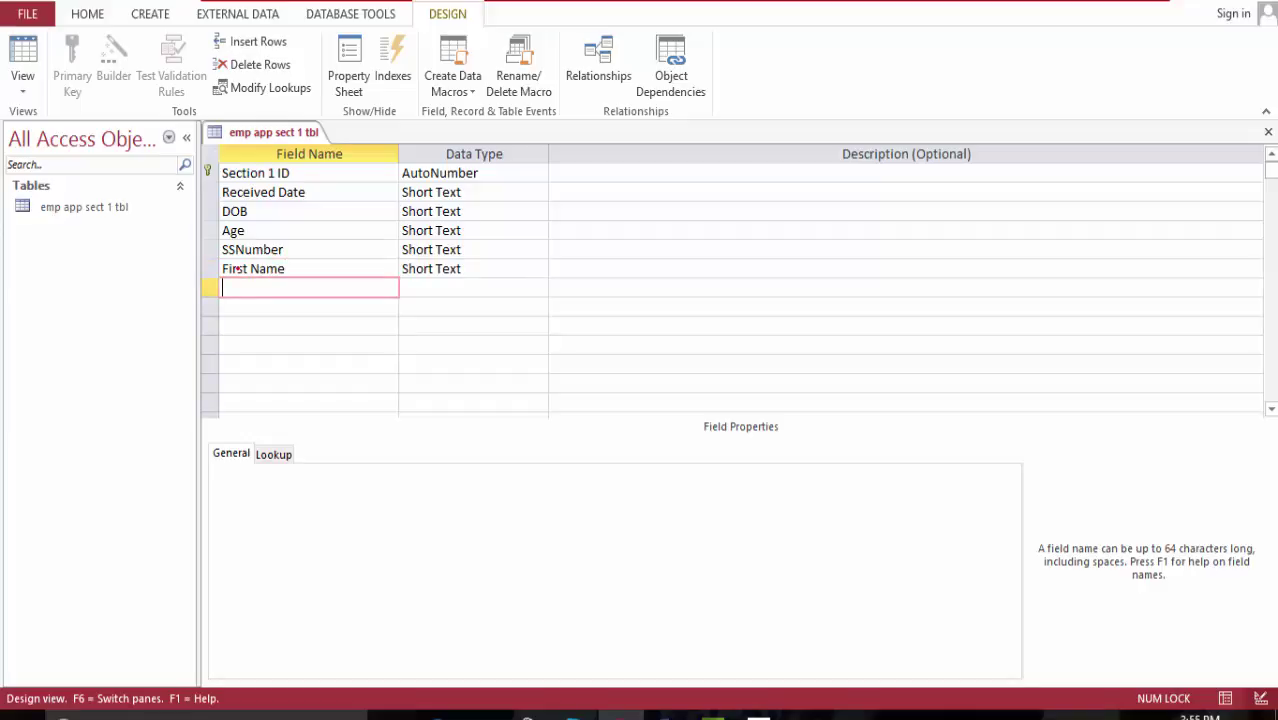
Step: Add the fields "MI", "Last Name" and "Preferred Name" below First Name, keeping the default data type
text(Mi)
key(BackSpace)
text(I)
key(Down)
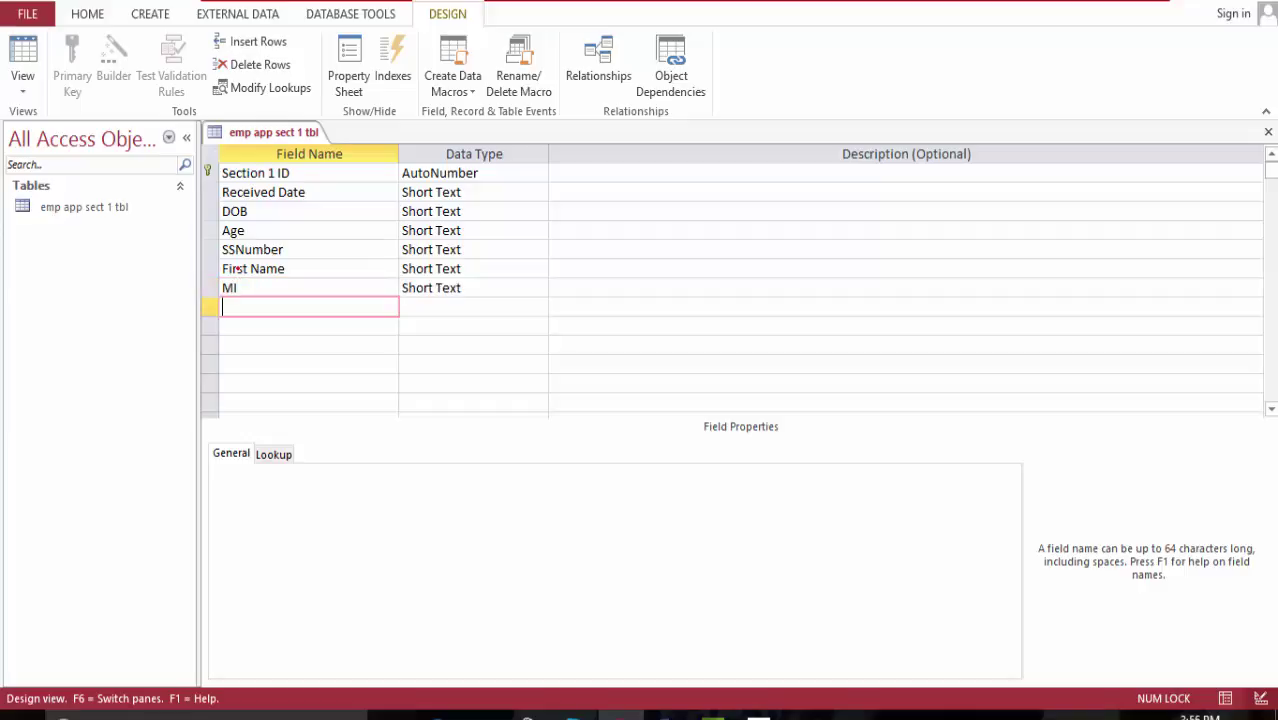
text(Last Name)
key(Down)
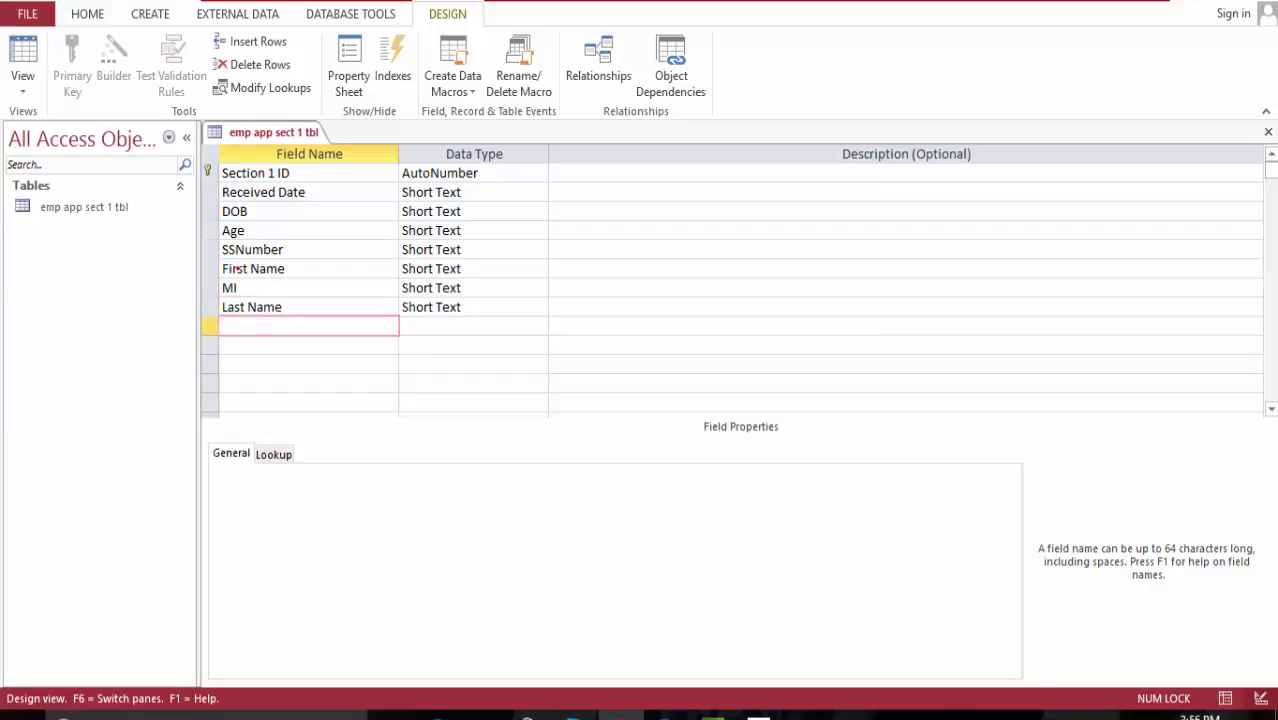
text(Preferred Name)
key(Down)
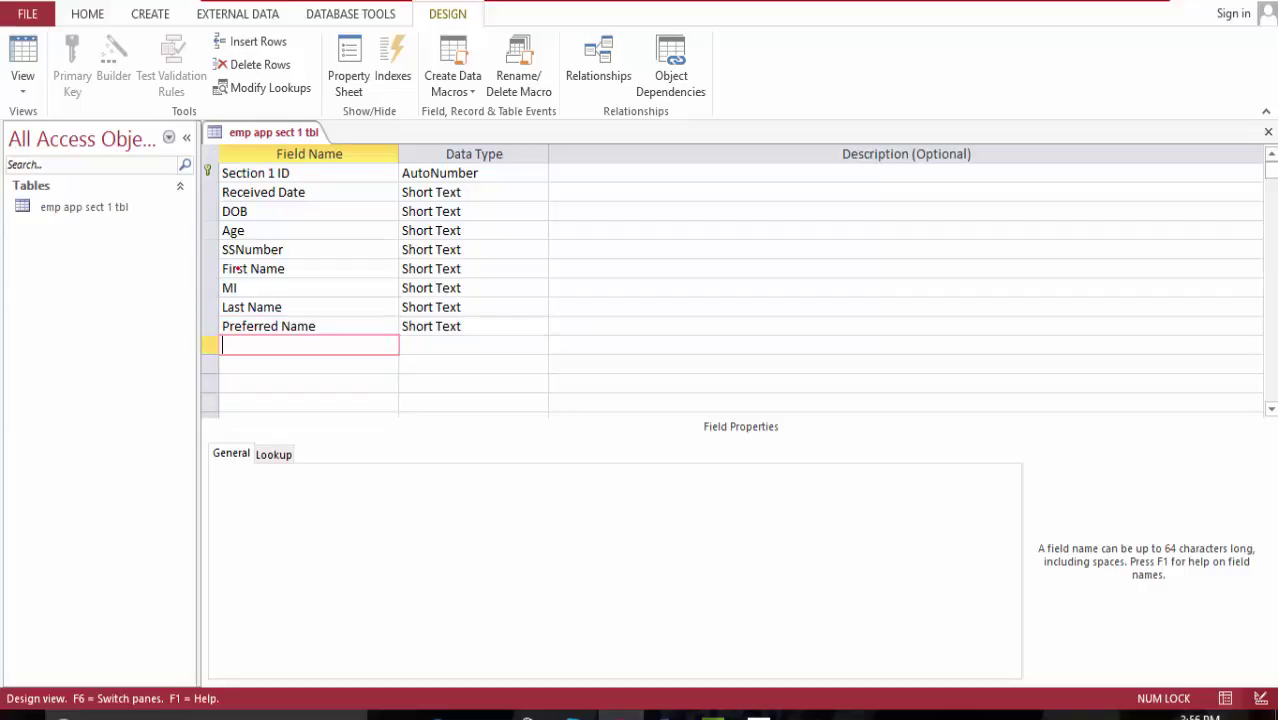
Step: Add the fields "Address", "Apt #" and "City" below Preferred Name, keeping the default data type
text(Address)
key(Down)
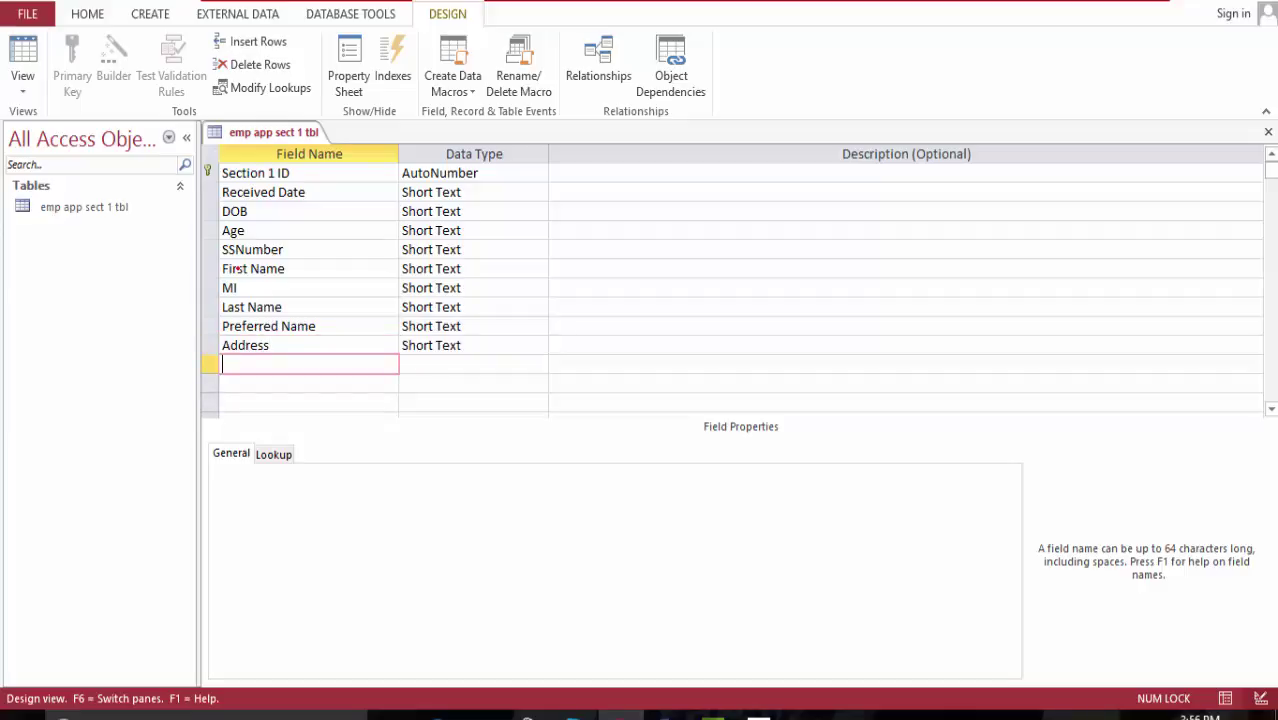
text(Apt #)
key(Down)
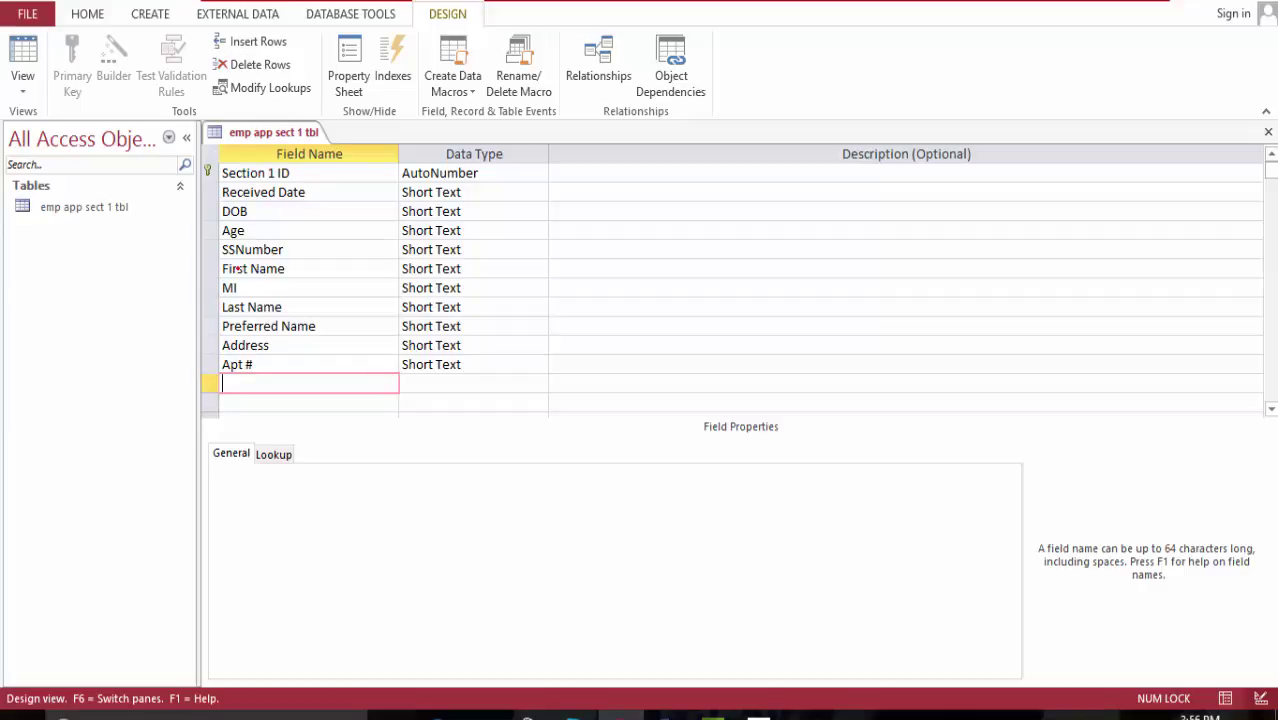
text(City)
key(Down)
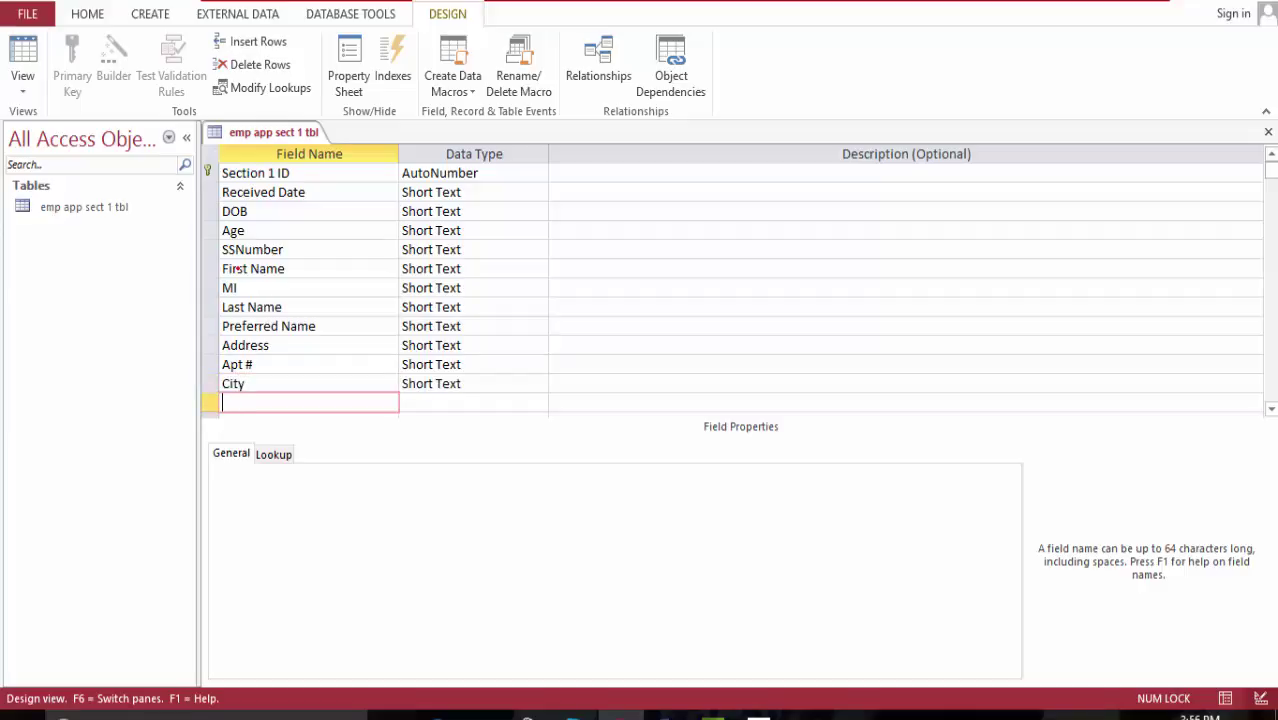
Step: Add the fields "State" and "Zip Code" below City, keeping the default data type
text(St)
key(Down)
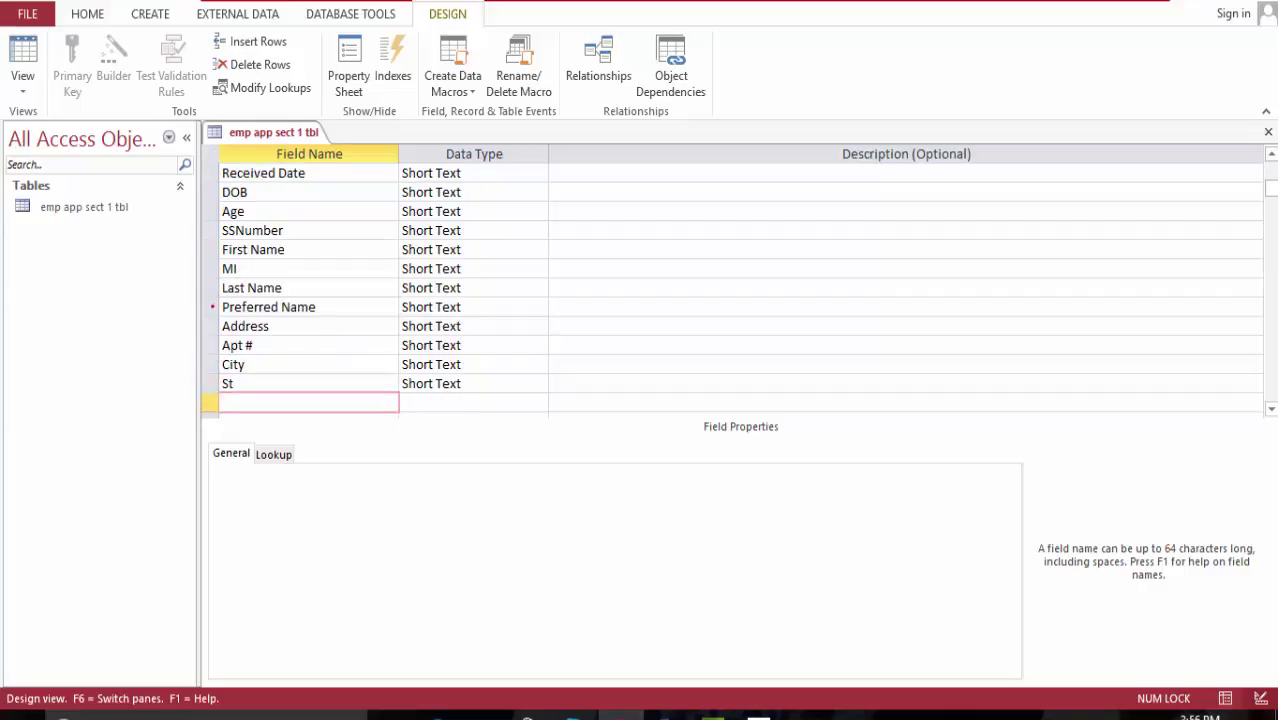
click(253, 383)
text(a)
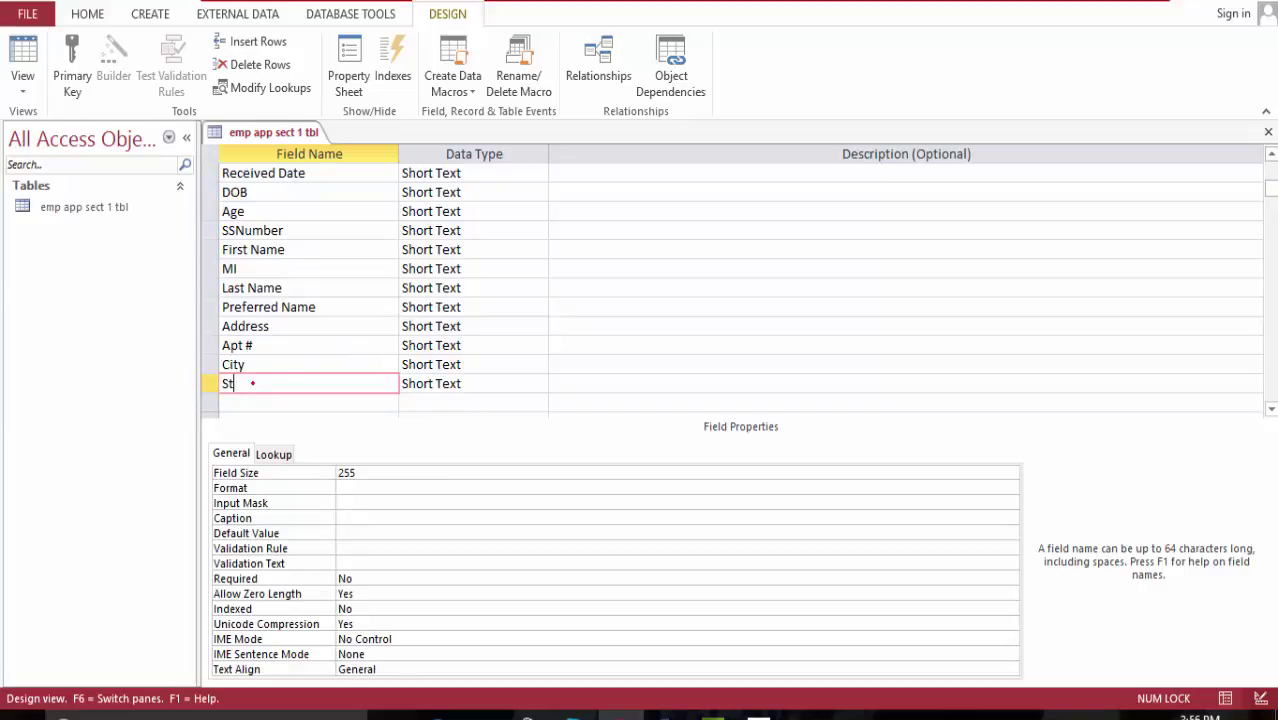
text(te)
key(Down)
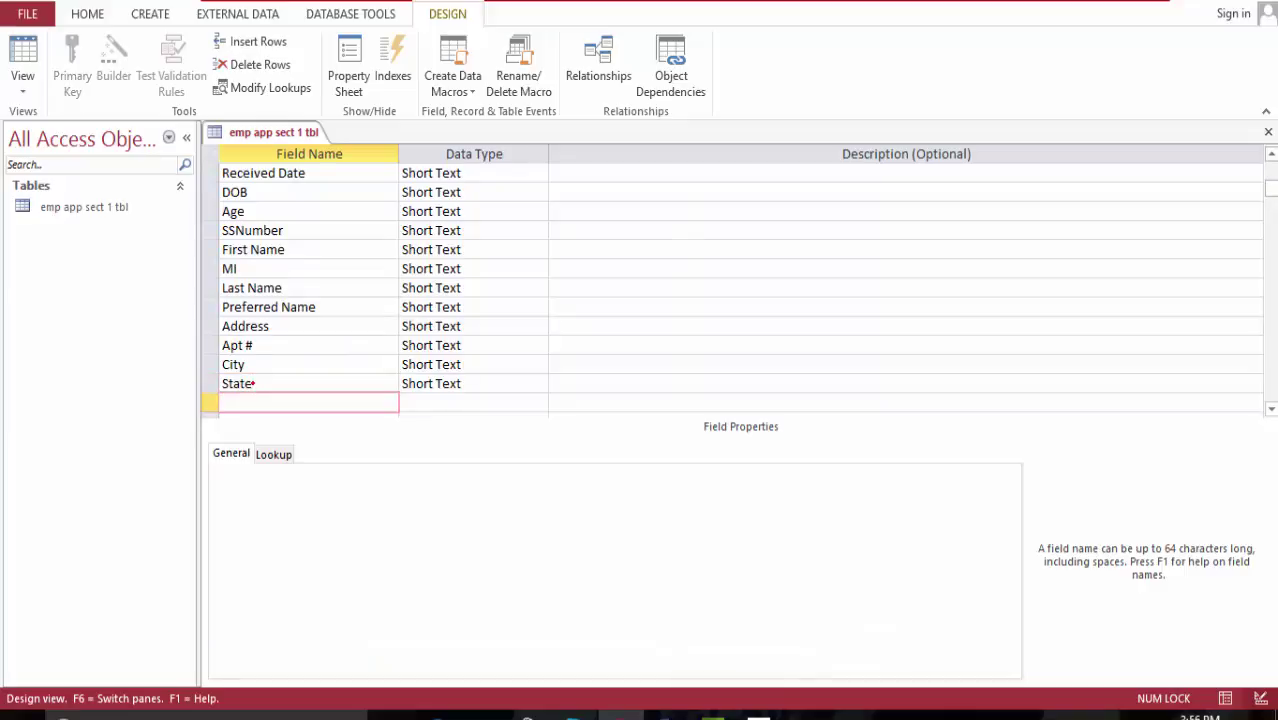
text(Zip Codde)
key(BackSpace)
key(BackSpace)
text(e)
key(Down)
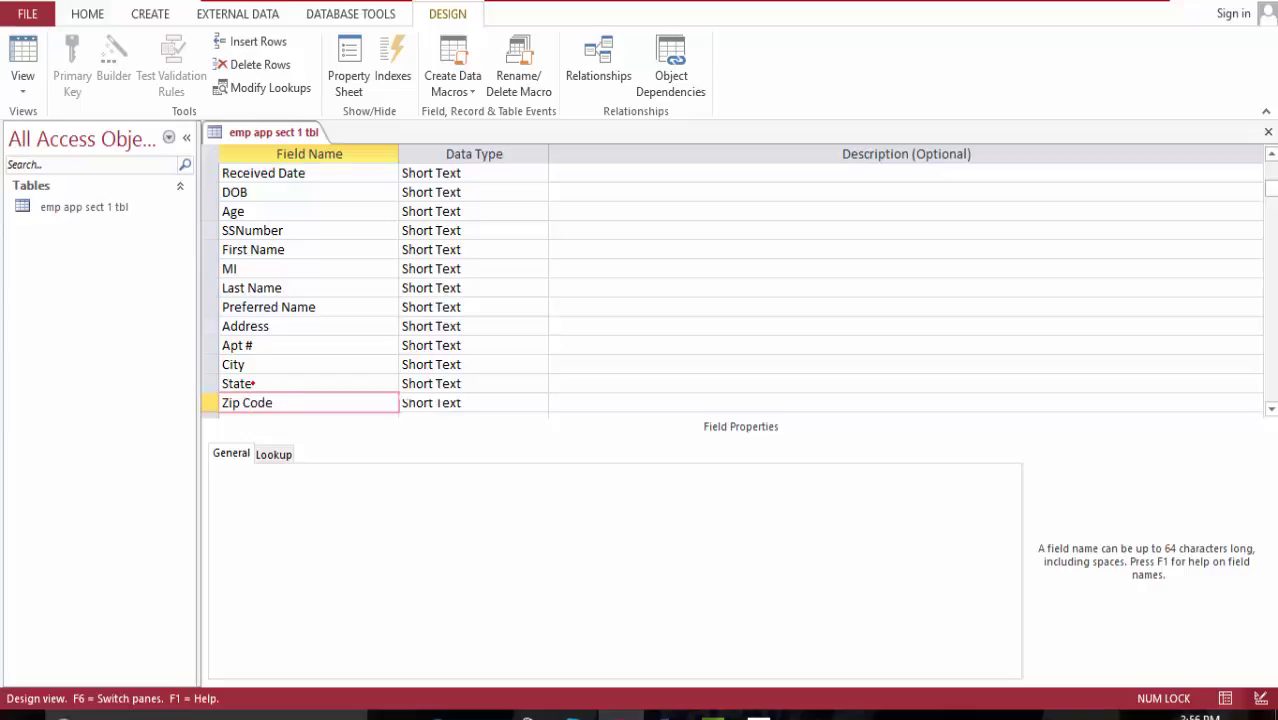
Step: Add the fields "Telephone" and "Email address" below Zip Code, keeping the default data type
text(T)
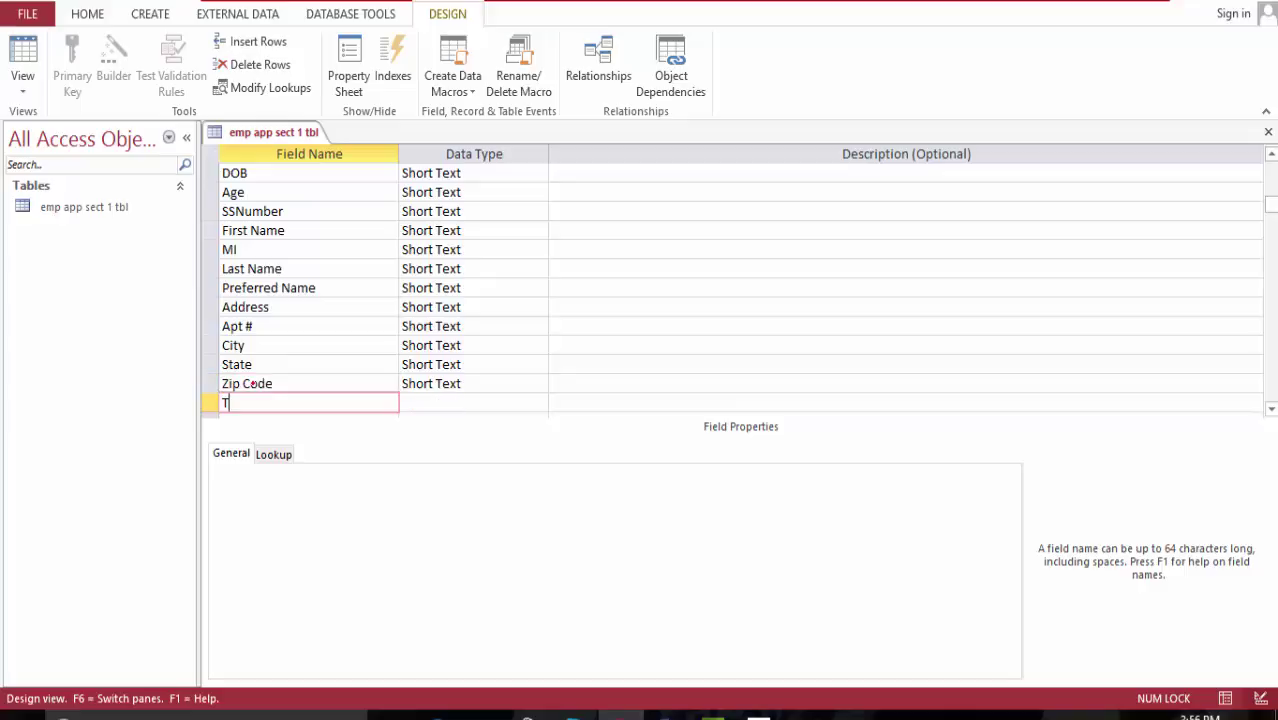
text(elephone)
key(Return)
key(Return)
key(Return)
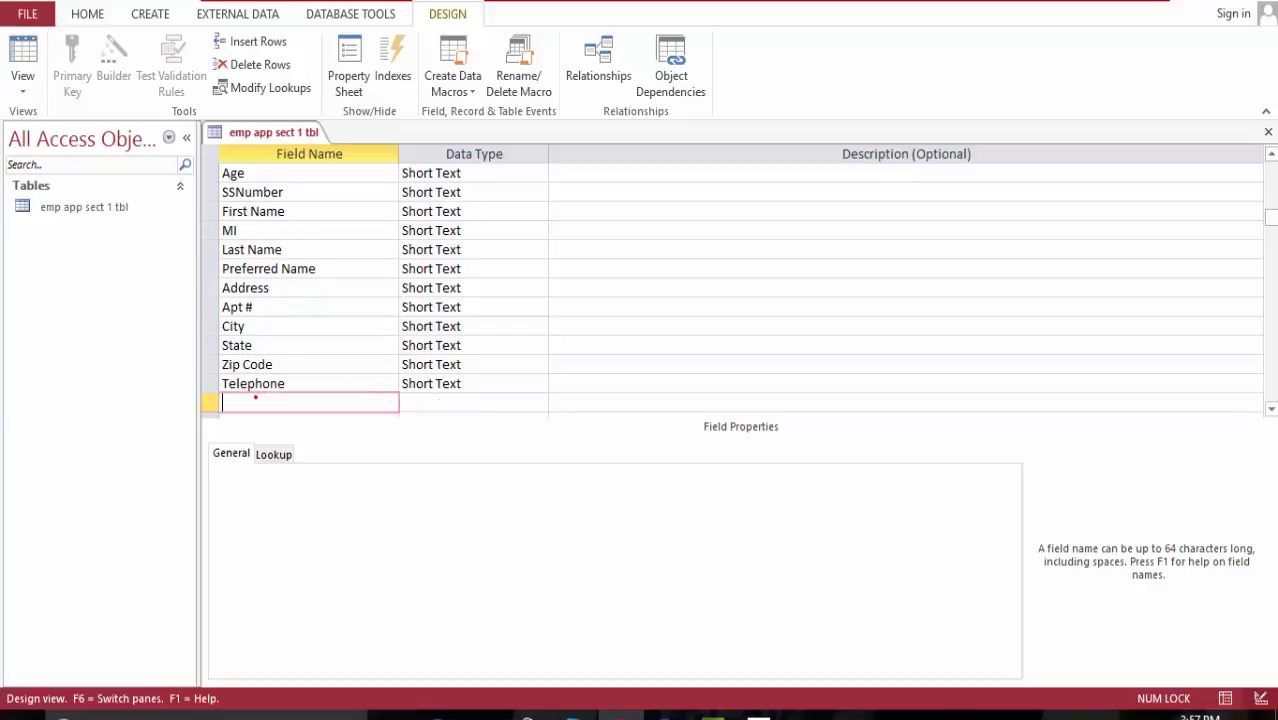
text(Email address)
Step: Set the data type of the Received Date and DOB fields to Date/Time
scroll(1268, 210, up, 1)
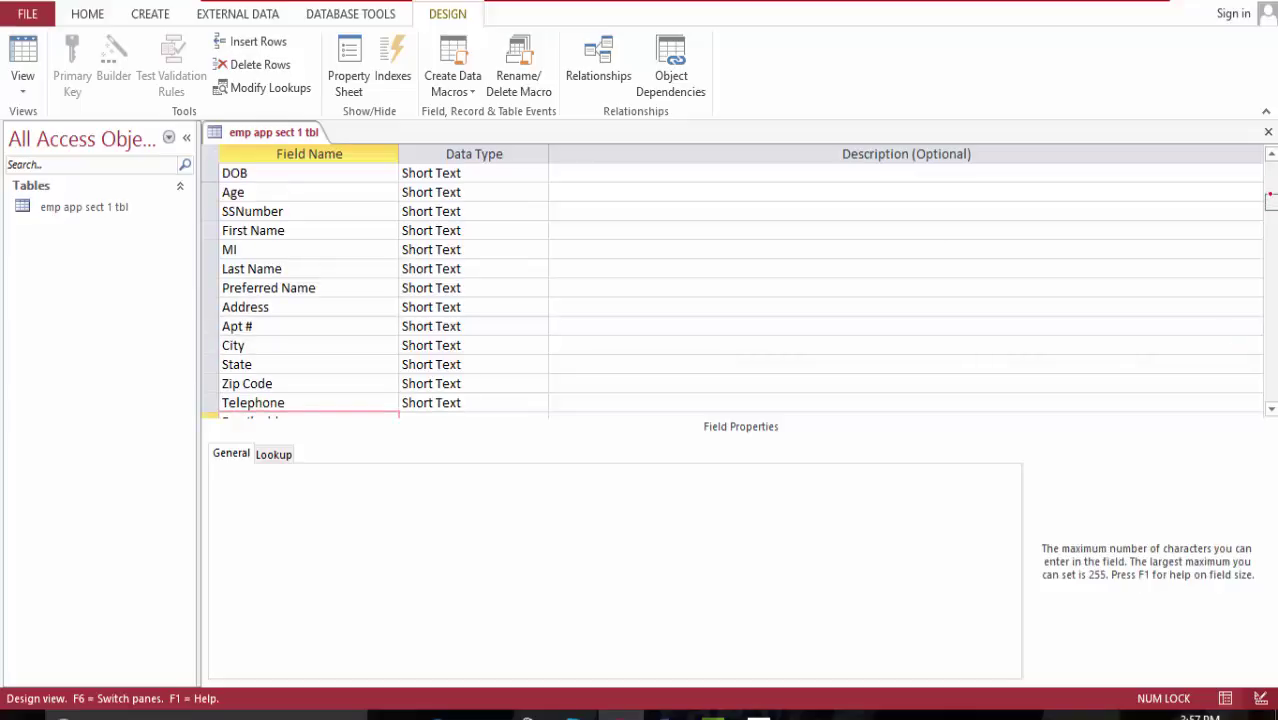
scroll(1268, 195, up, 1)
scroll(1268, 195, up, 1)
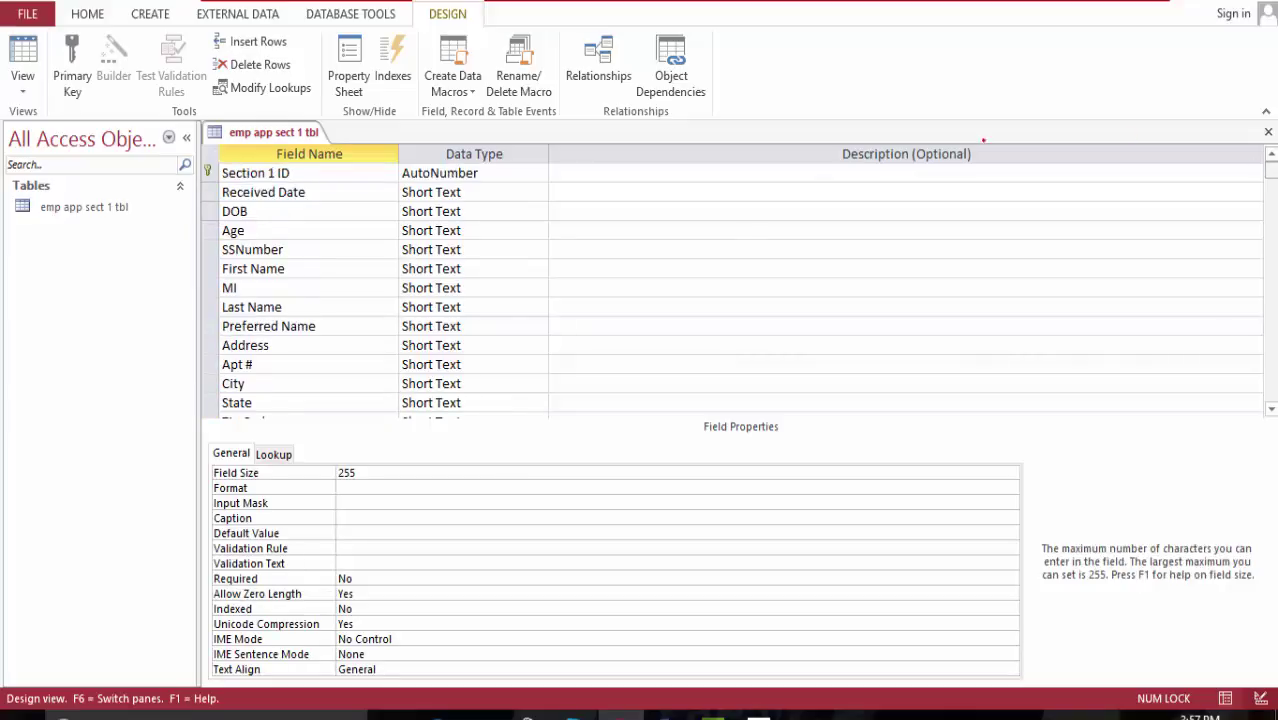
click(538, 191)
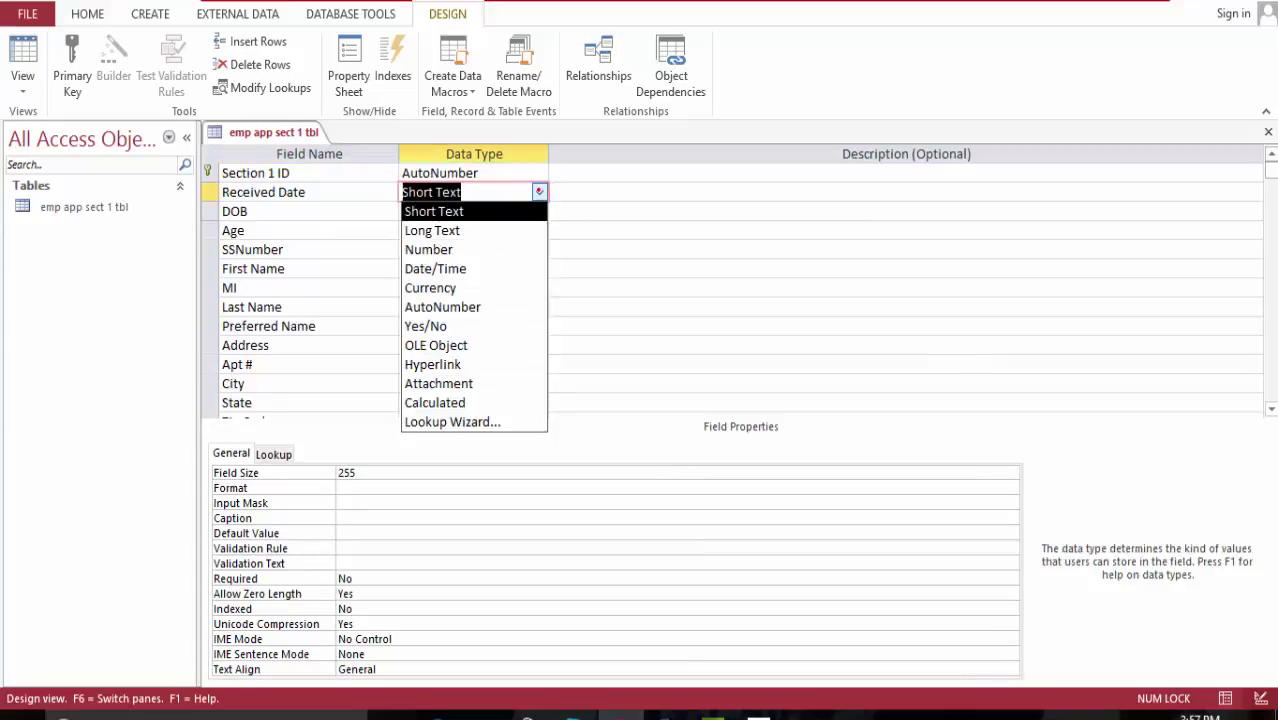
click(502, 267)
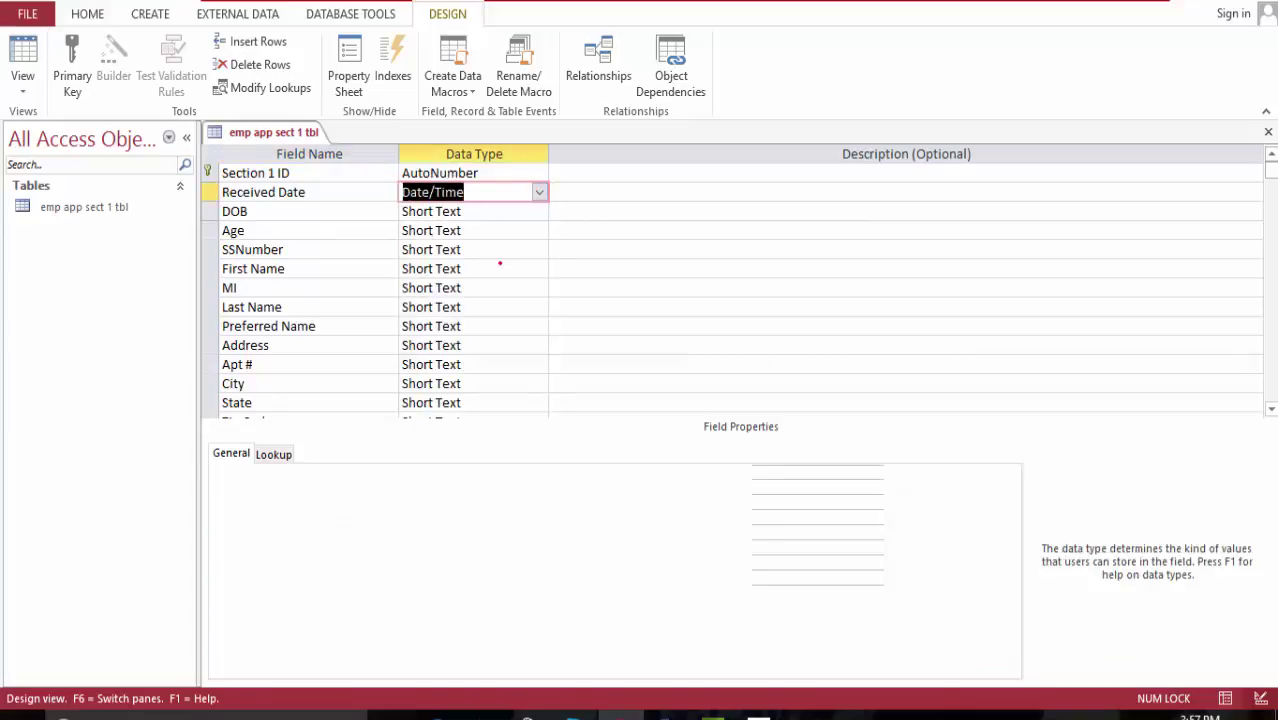
click(538, 211)
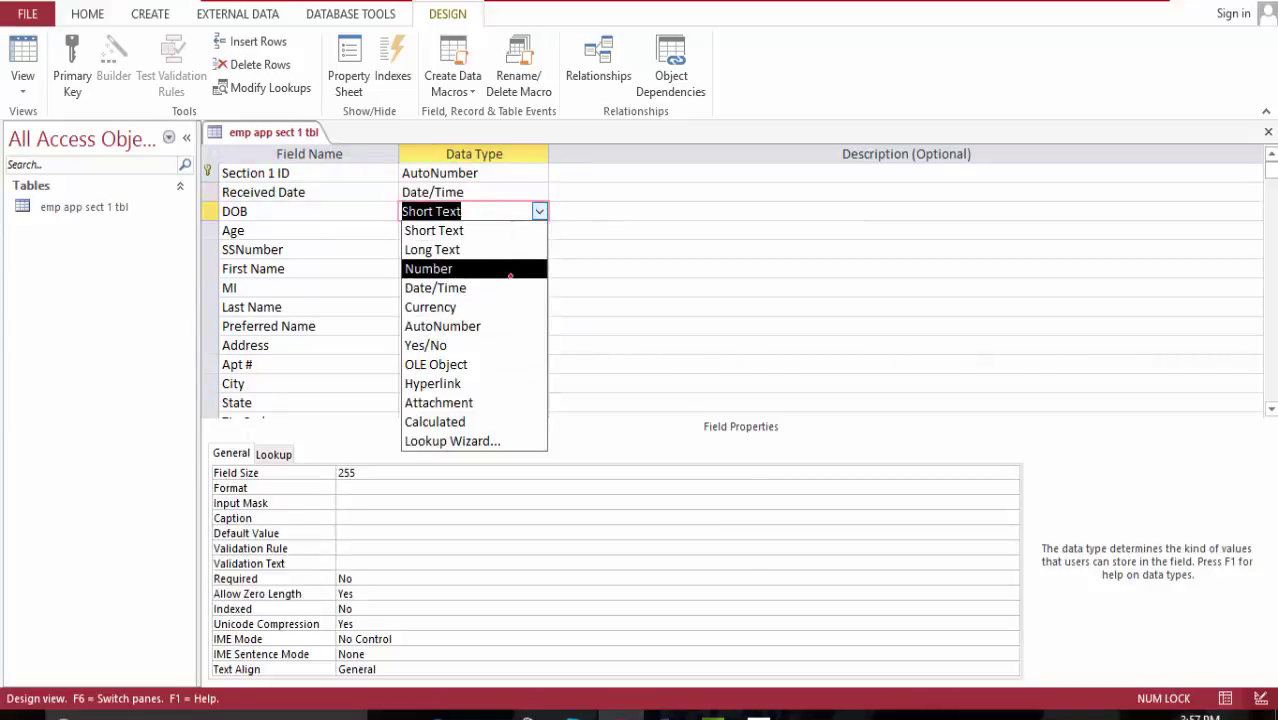
key(Escape)
right_click(509, 283)
Step: Set the data type of the Age and SSNumber fields to Number
click(539, 230)
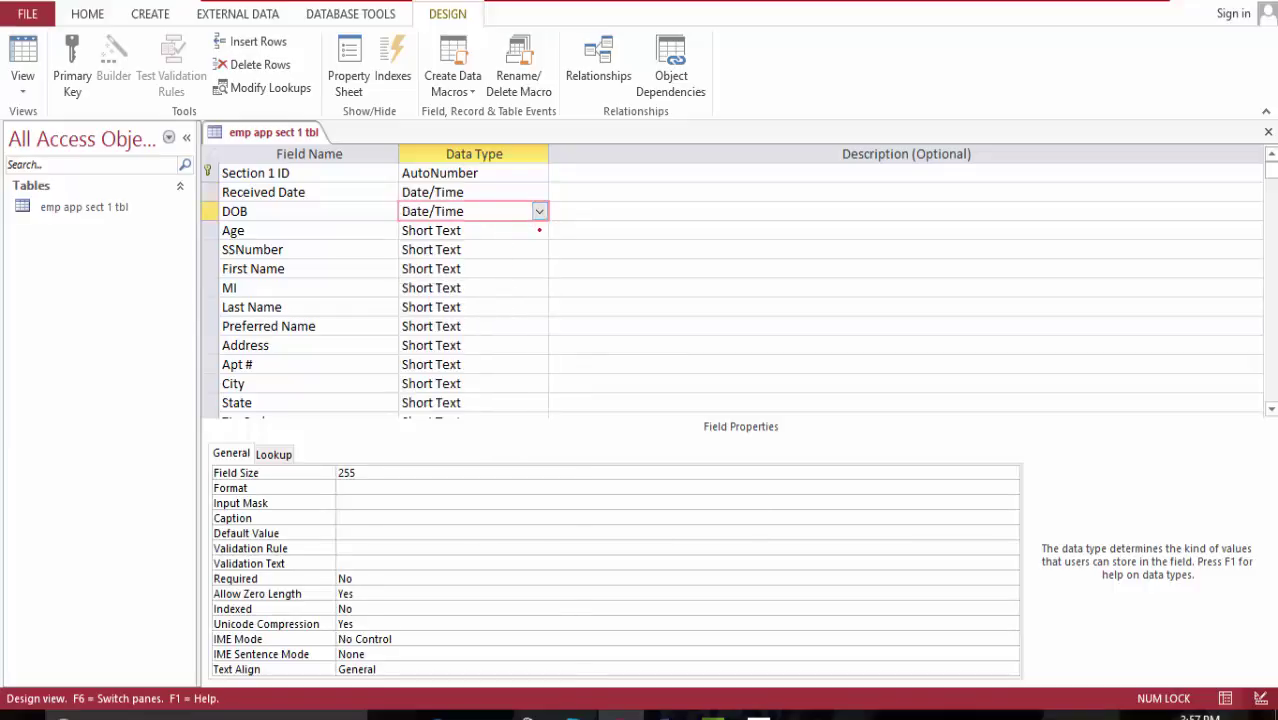
click(539, 230)
click(509, 288)
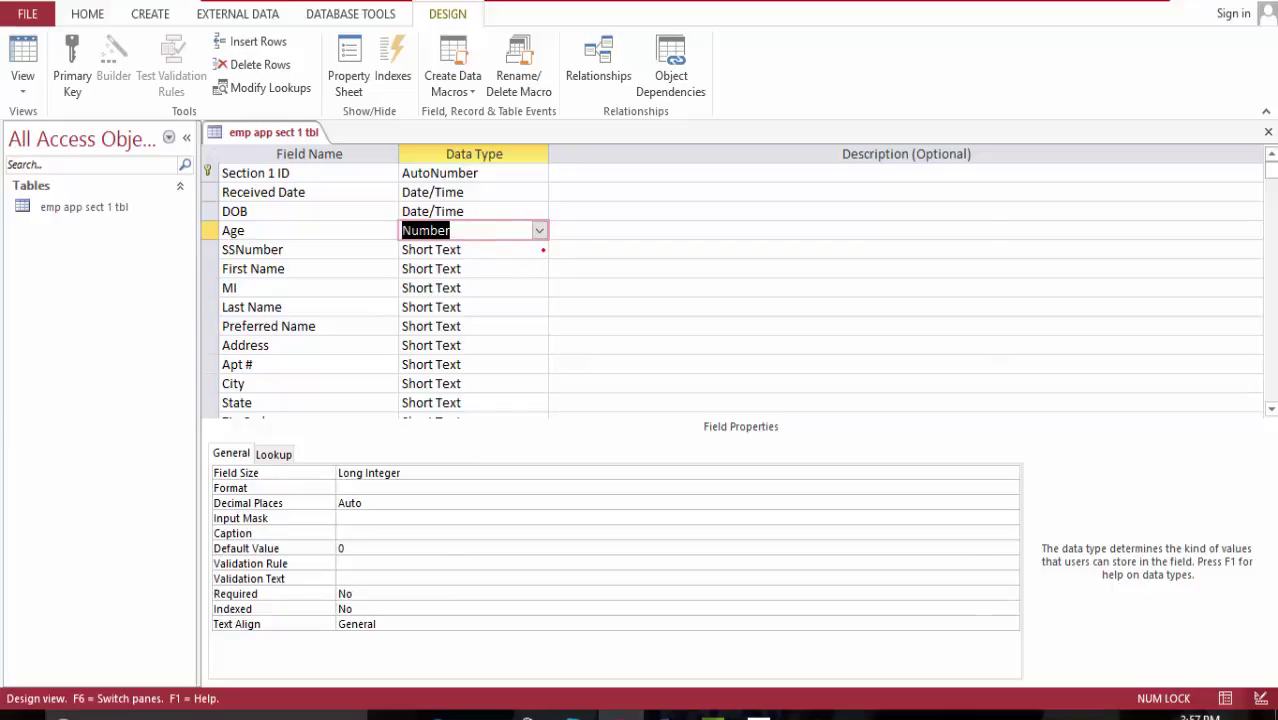
click(541, 250)
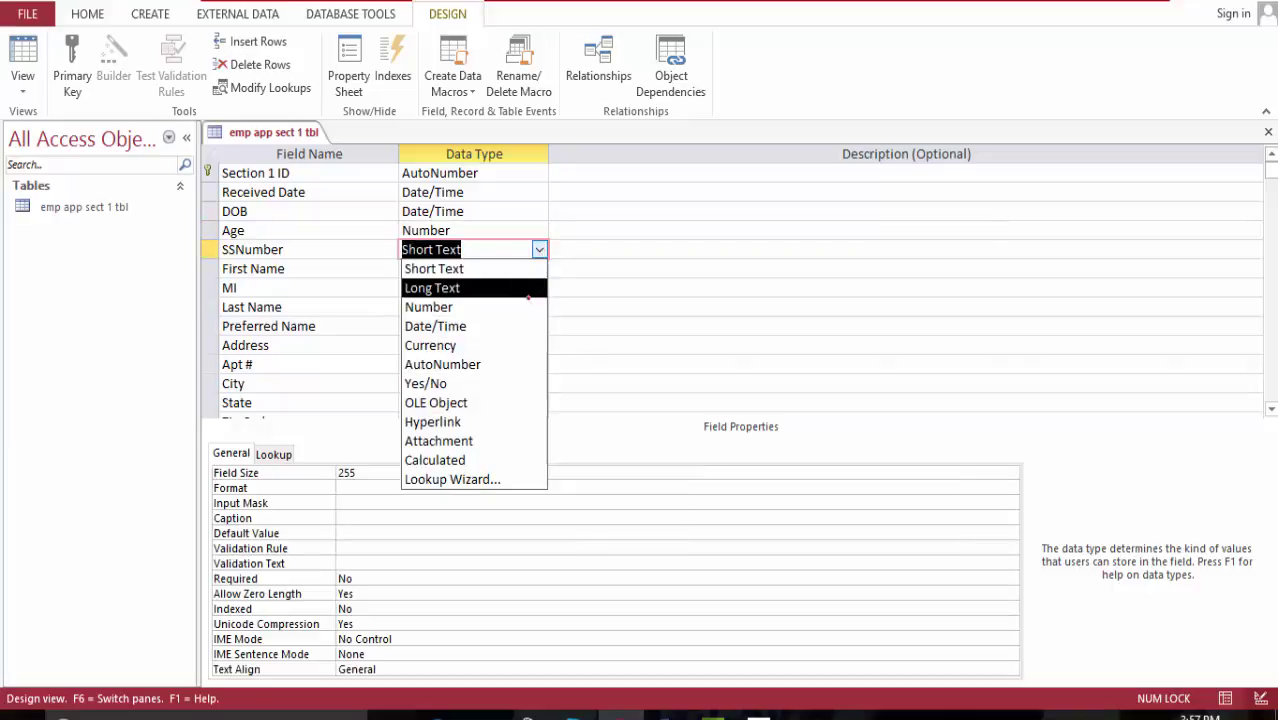
right_click(528, 305)
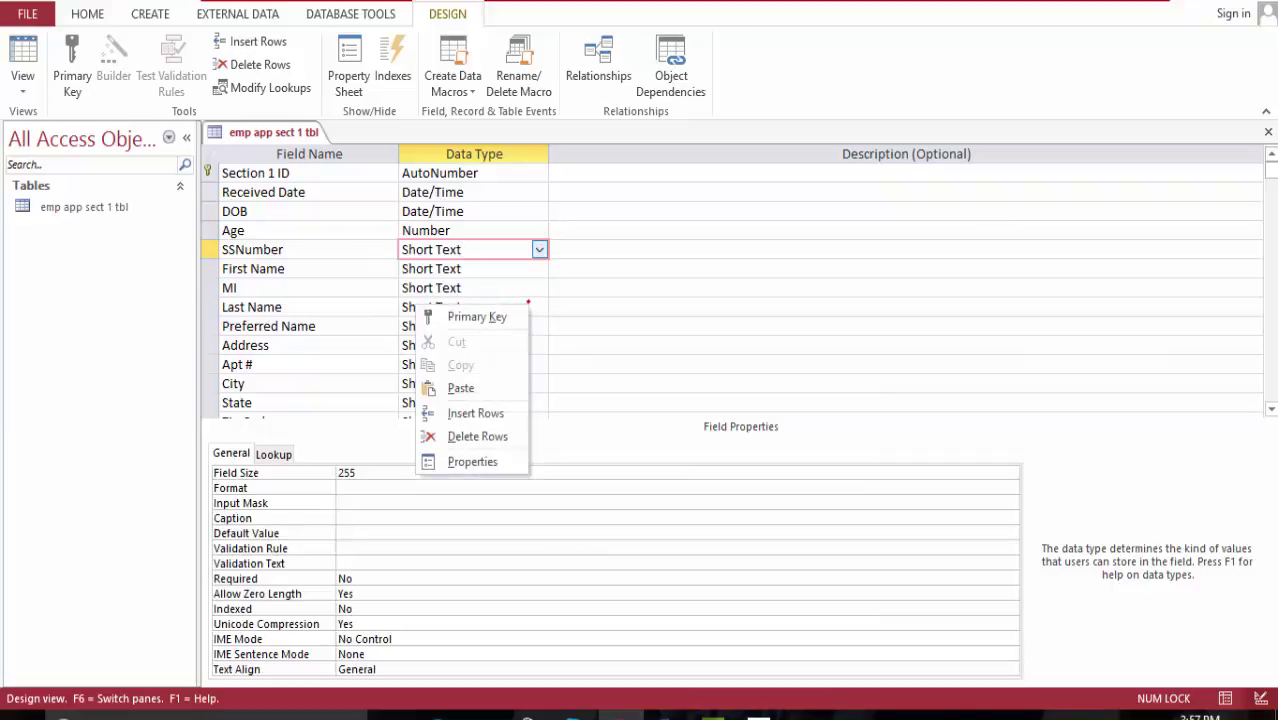
click(540, 250)
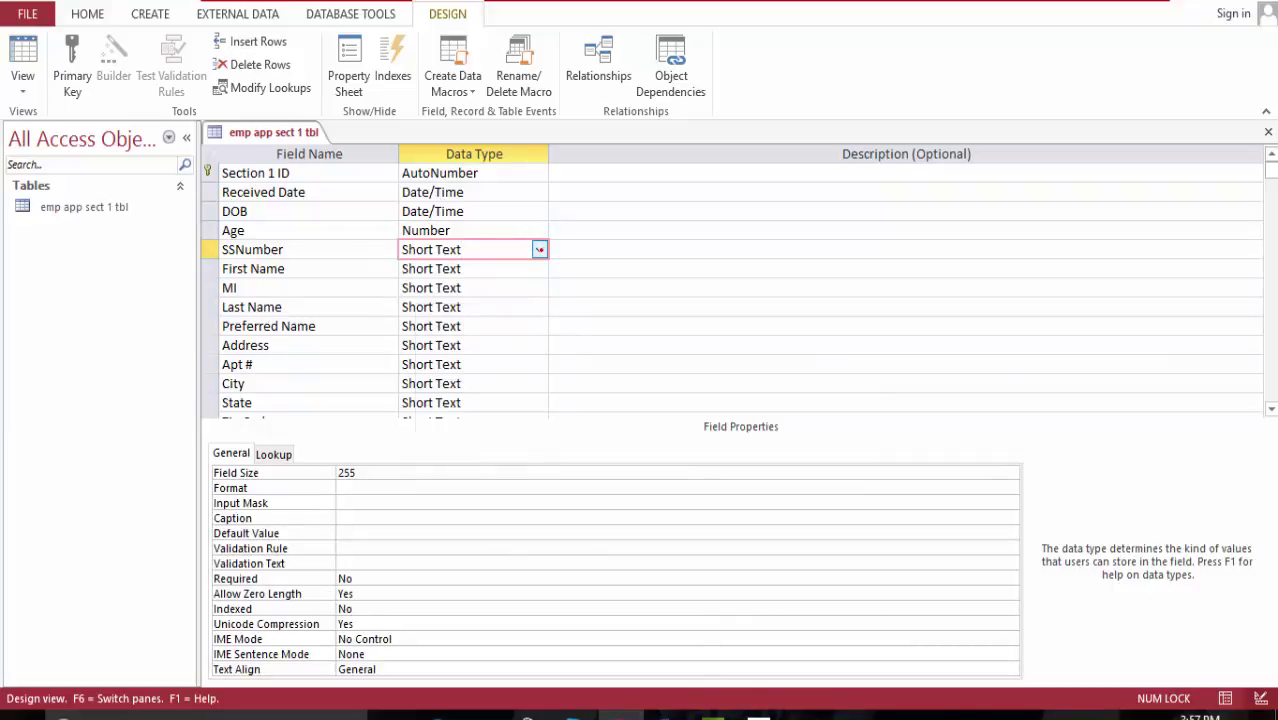
click(430, 306)
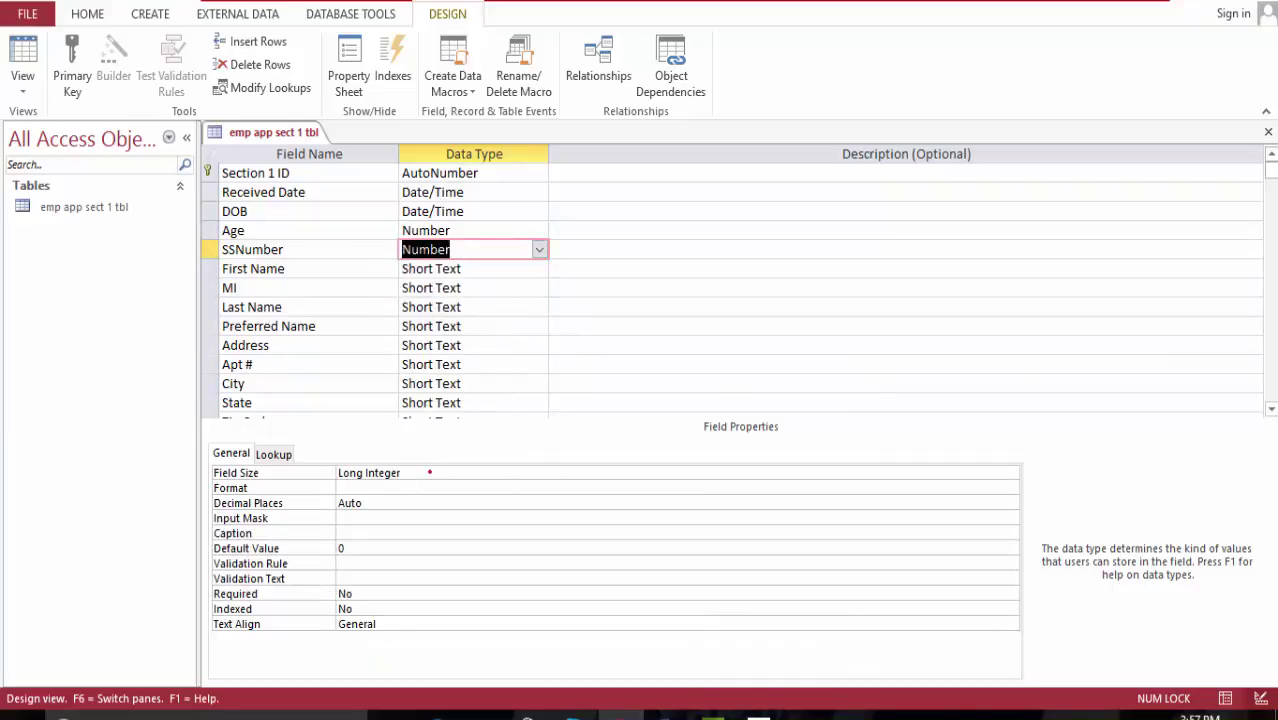
Step: Set the data type of the Apt # field to Number
scroll(411, 487, down, 1)
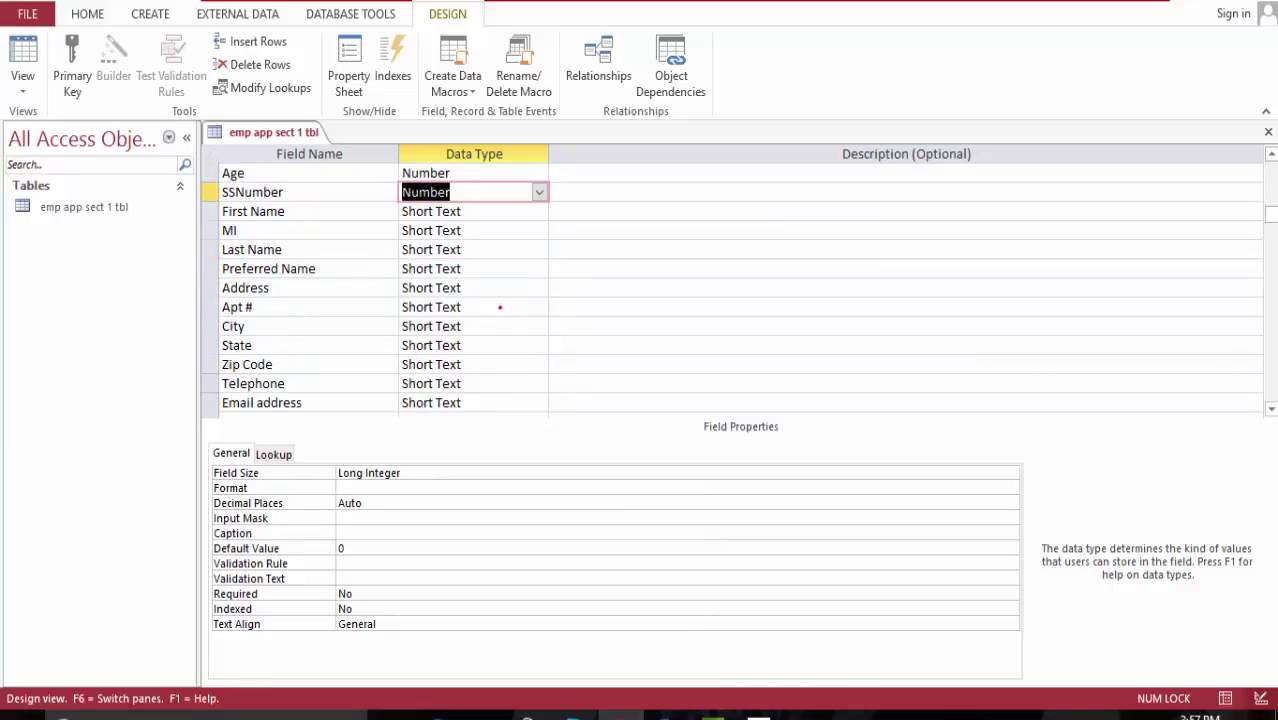
click(536, 305)
click(538, 307)
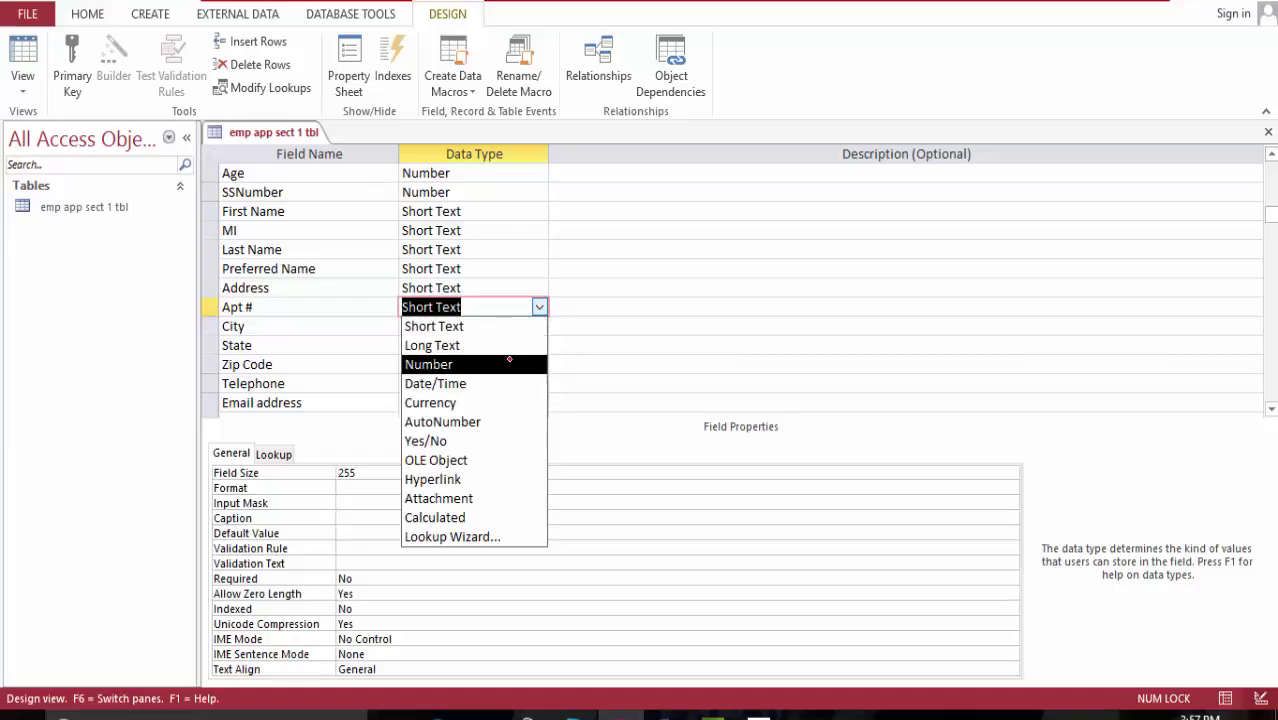
click(509, 363)
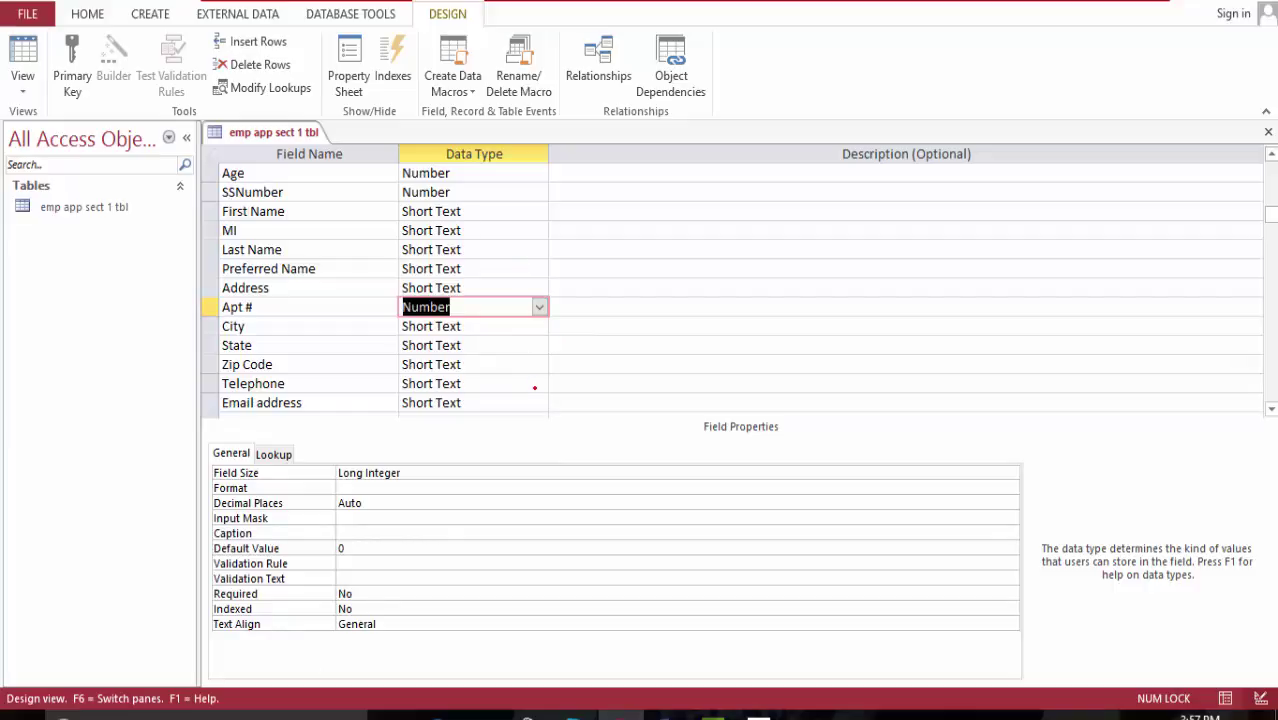
Step: Apply the Phone Number input mask to the Telephone field with the Input Mask Wizard, saving the table first
click(536, 384)
click(525, 390)
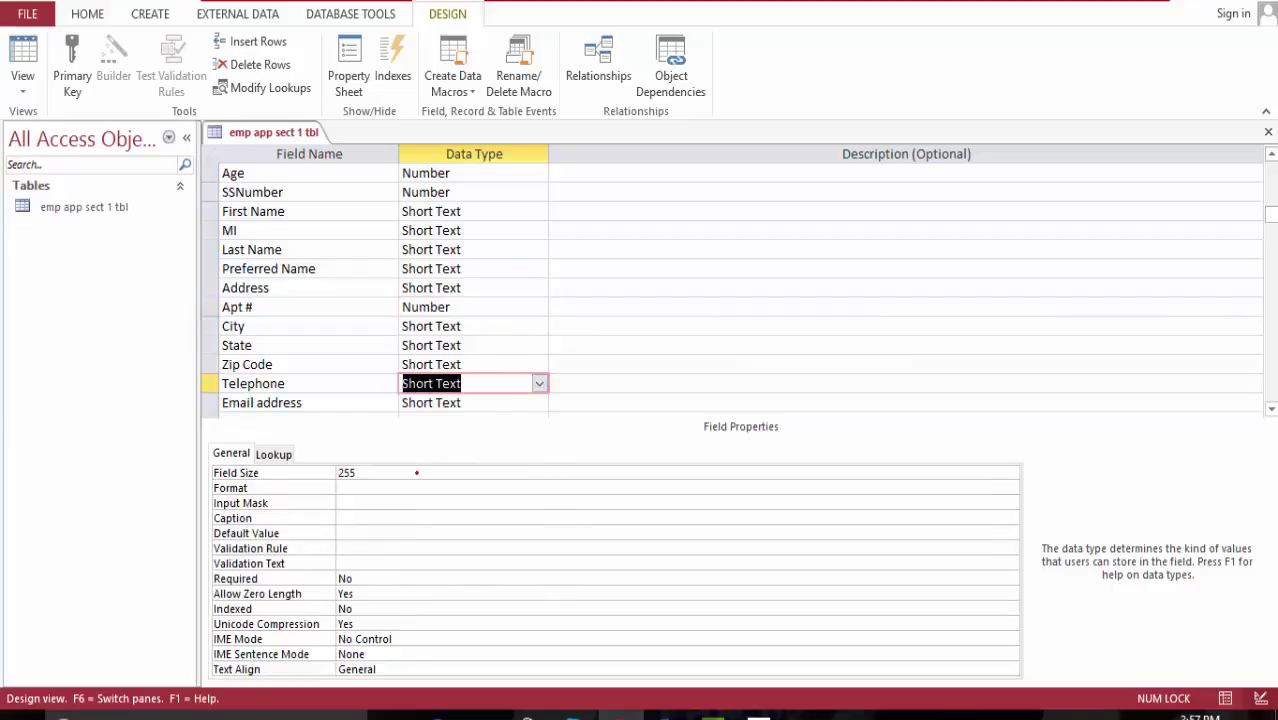
click(418, 501)
right_click(418, 501)
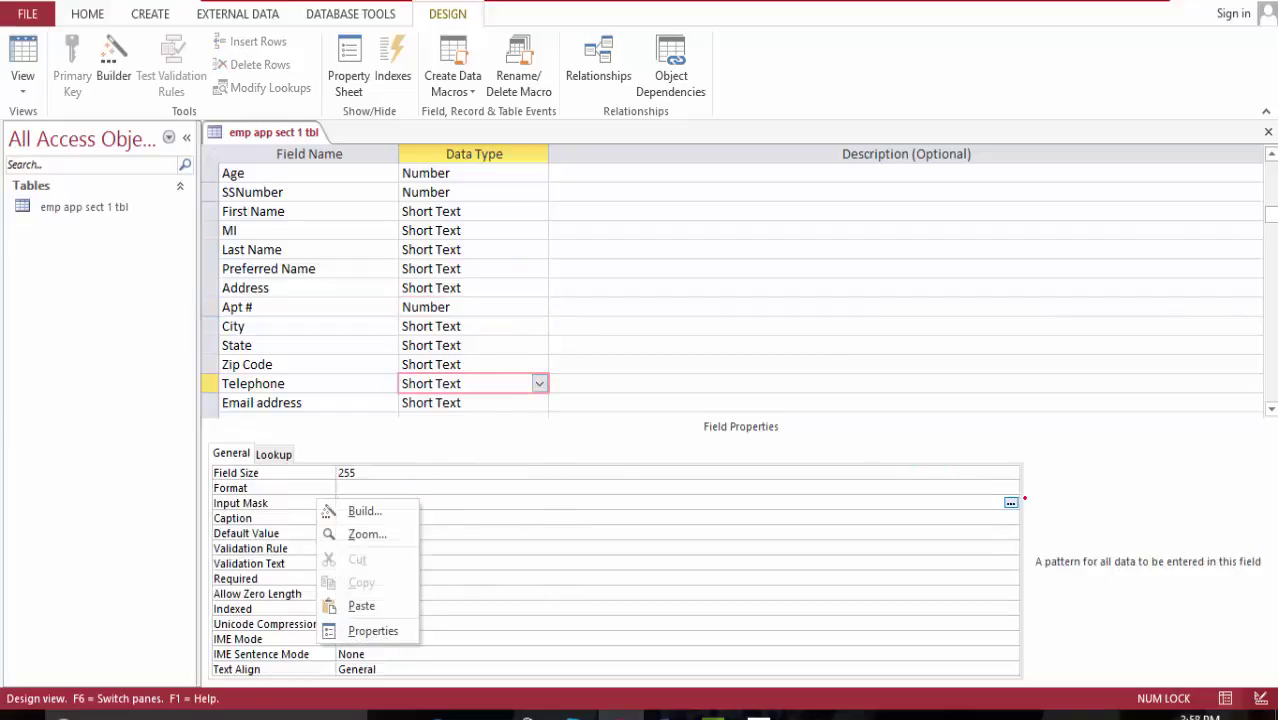
click(1011, 503)
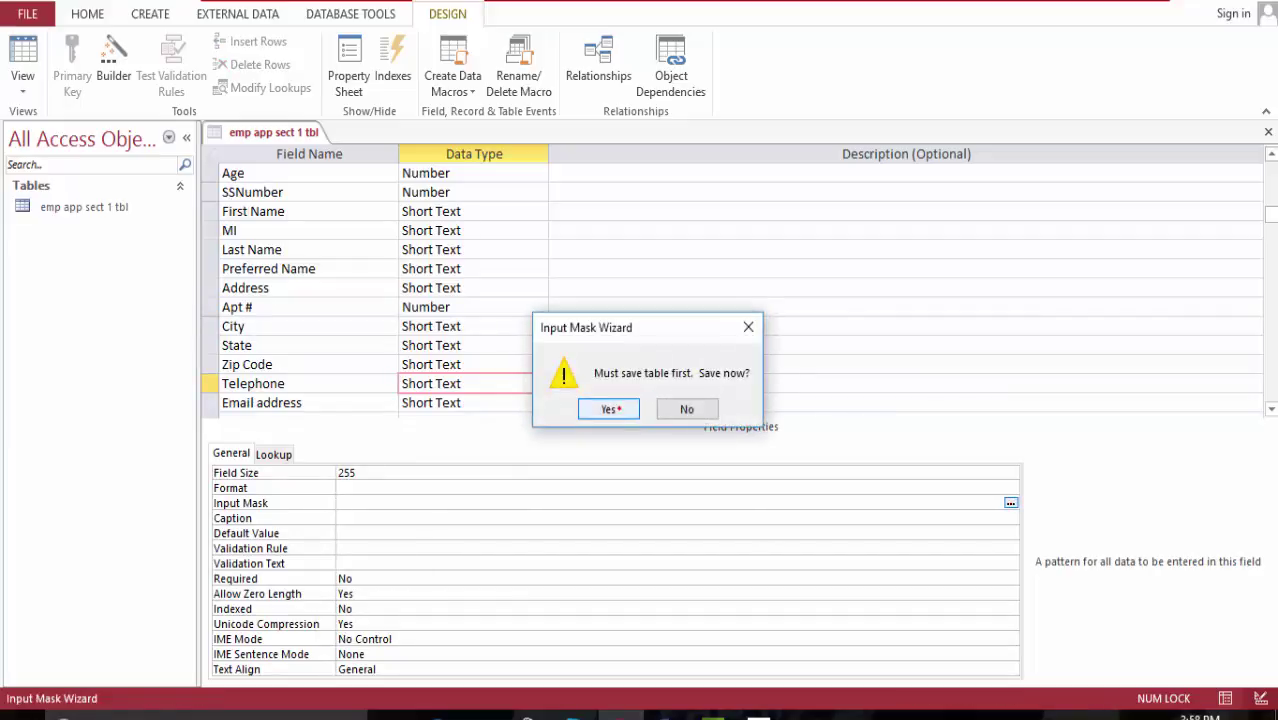
click(615, 407)
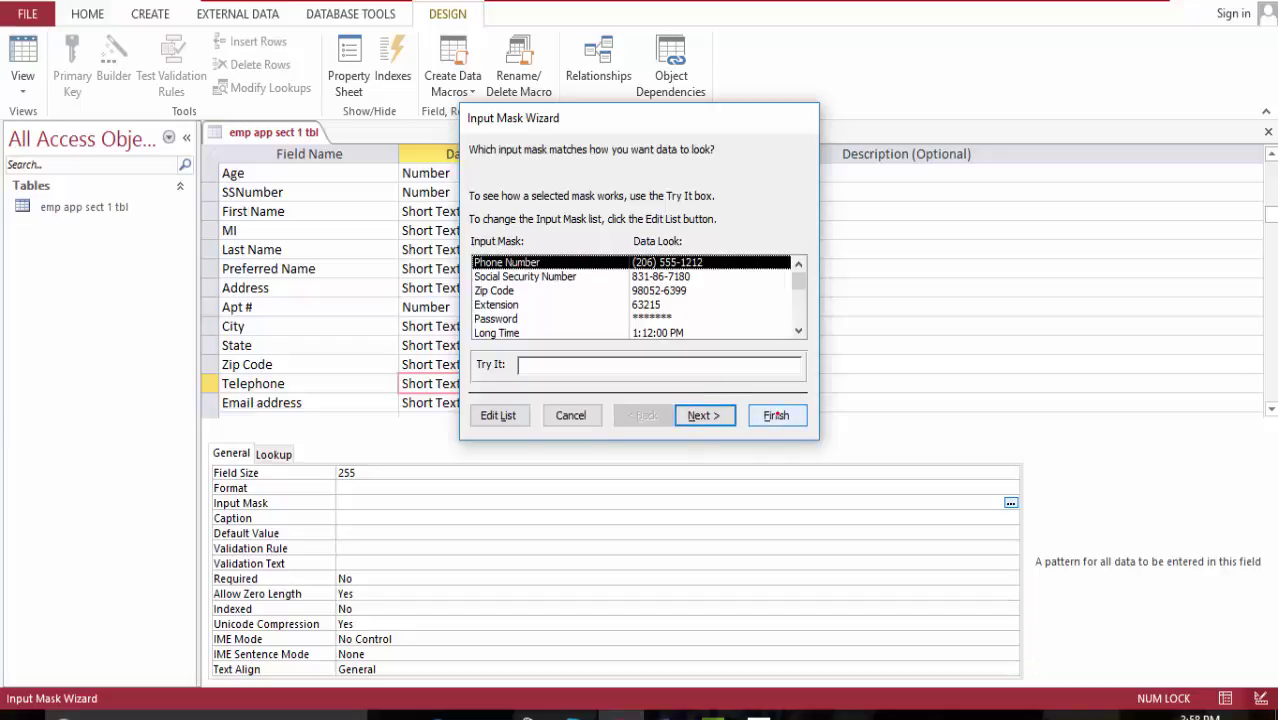
click(777, 415)
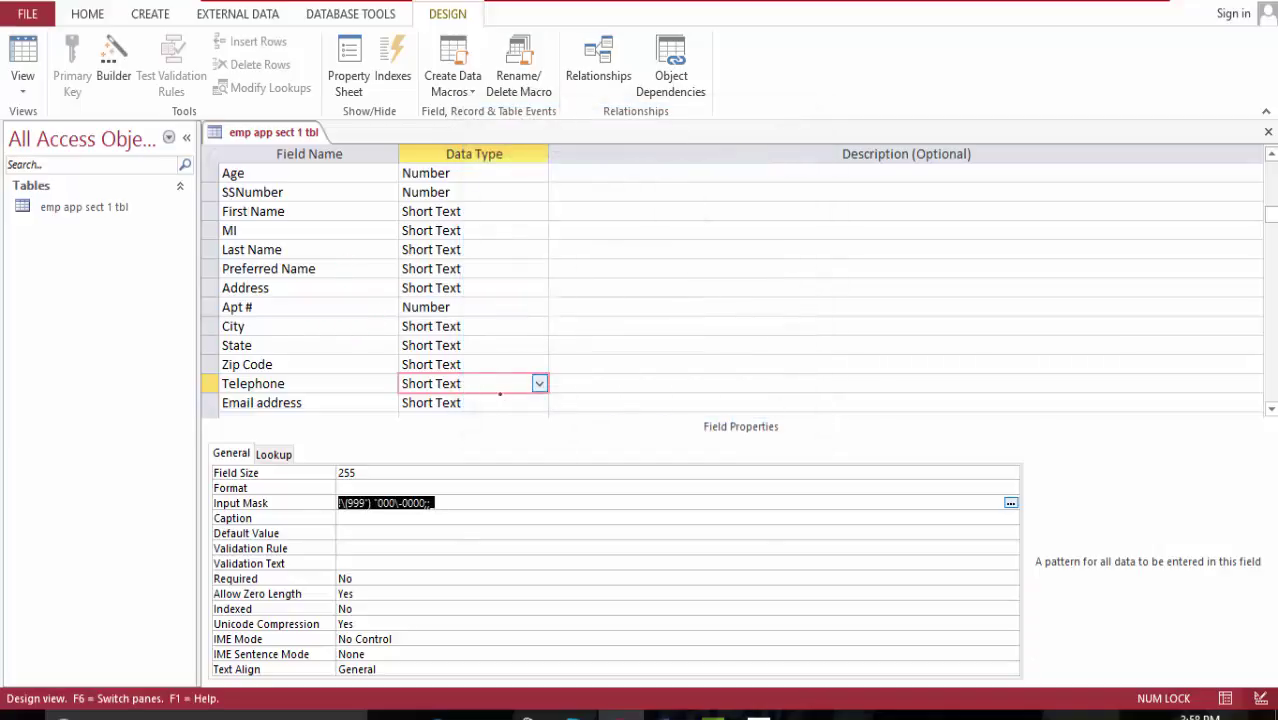
Step: Set the data type of the Email address field to Hyperlink
click(530, 402)
click(539, 402)
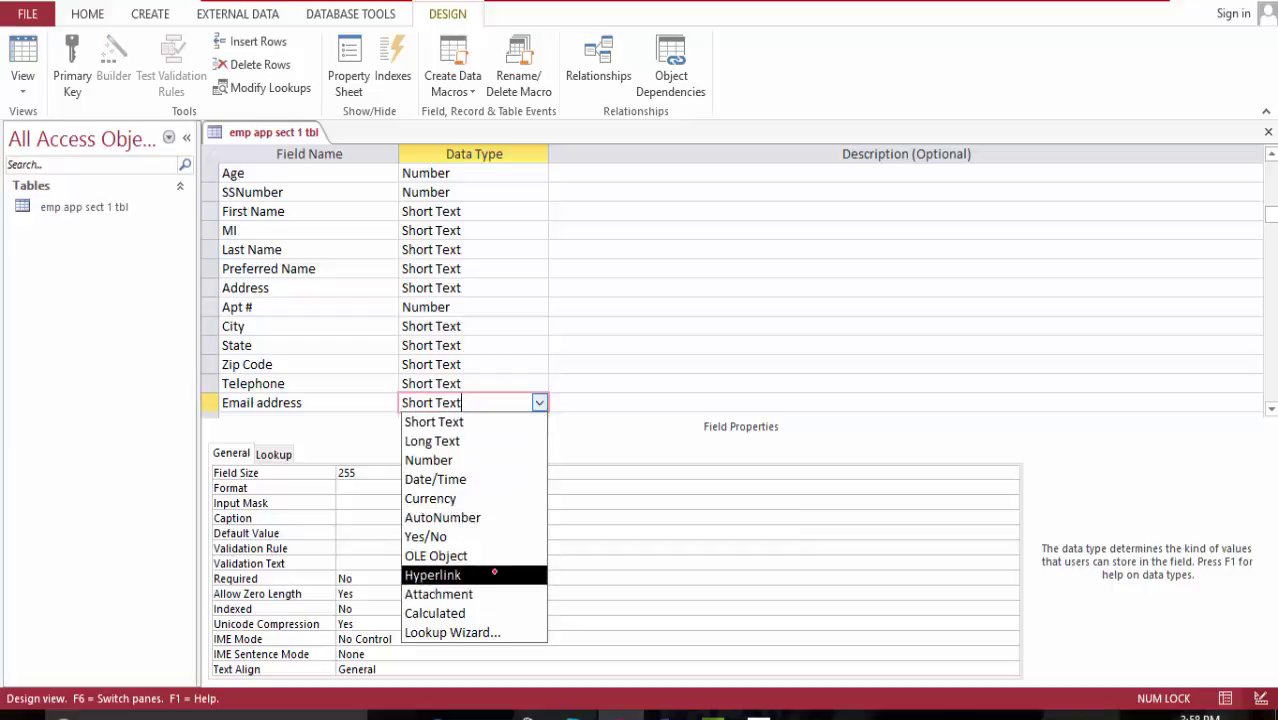
click(494, 573)
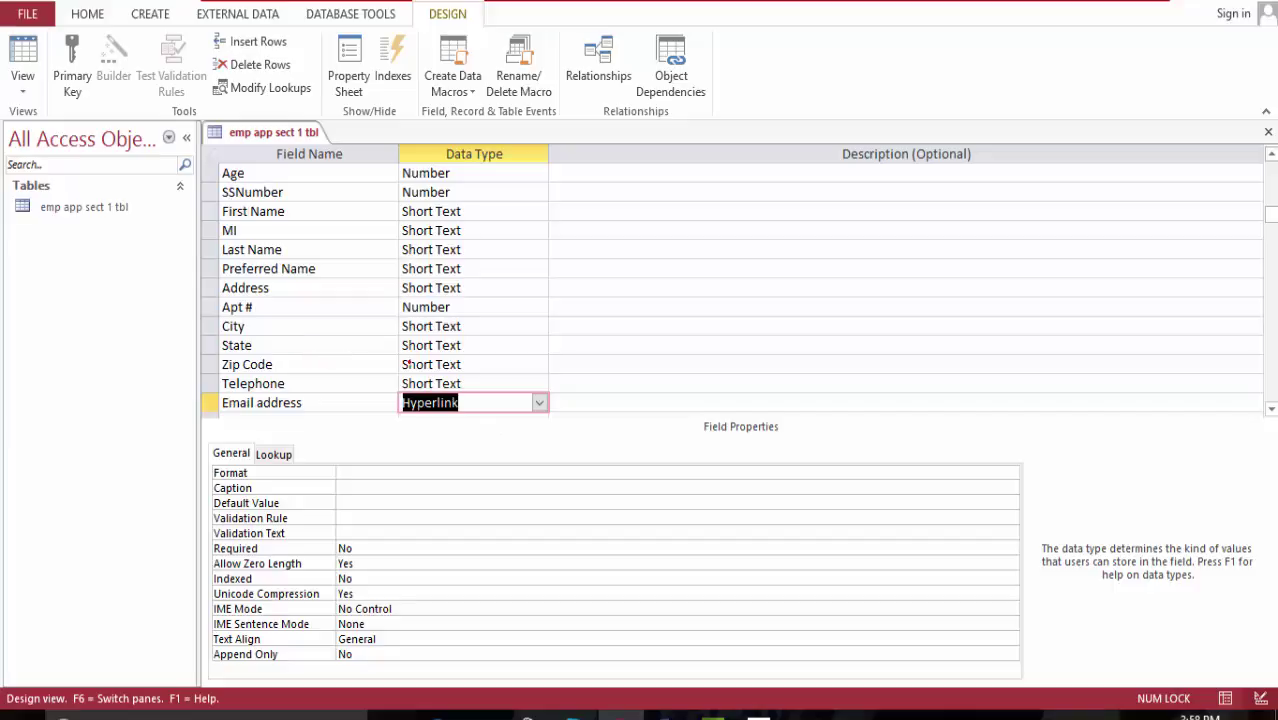
Step: Choose the Zip Code input mask for the Zip Code field in the Input Mask Wizard, saving the table first
click(540, 364)
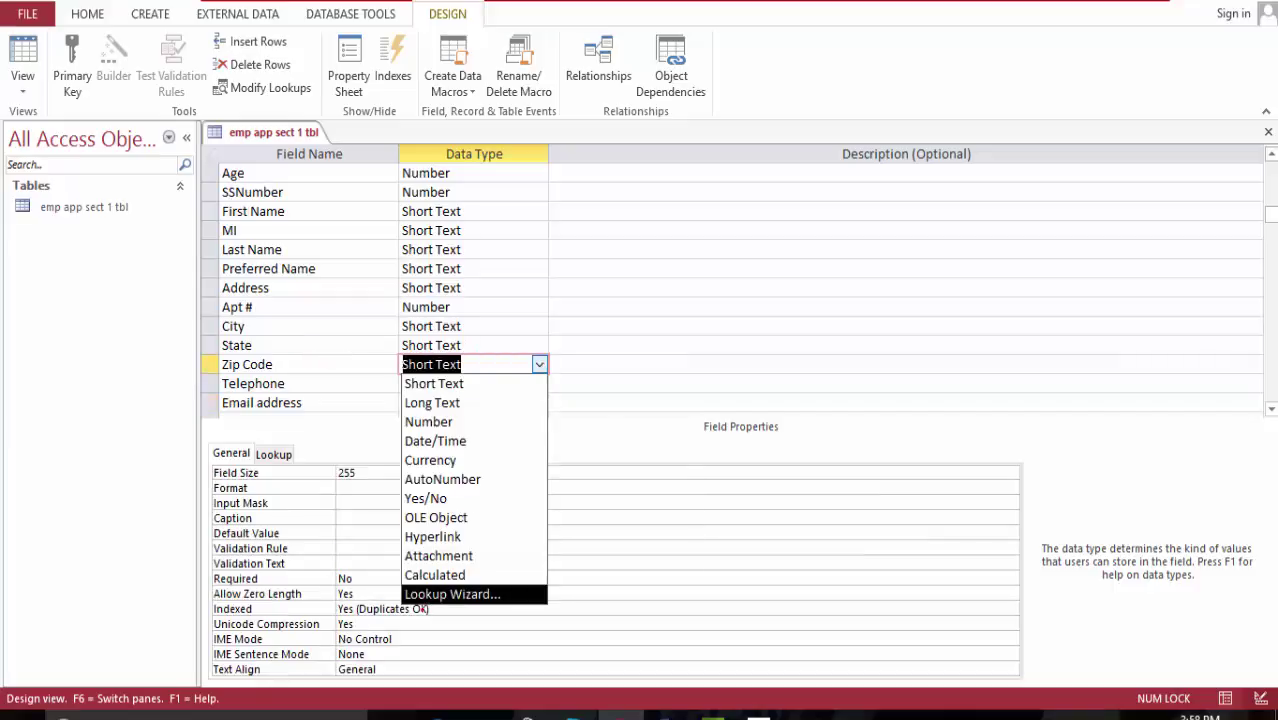
click(362, 502)
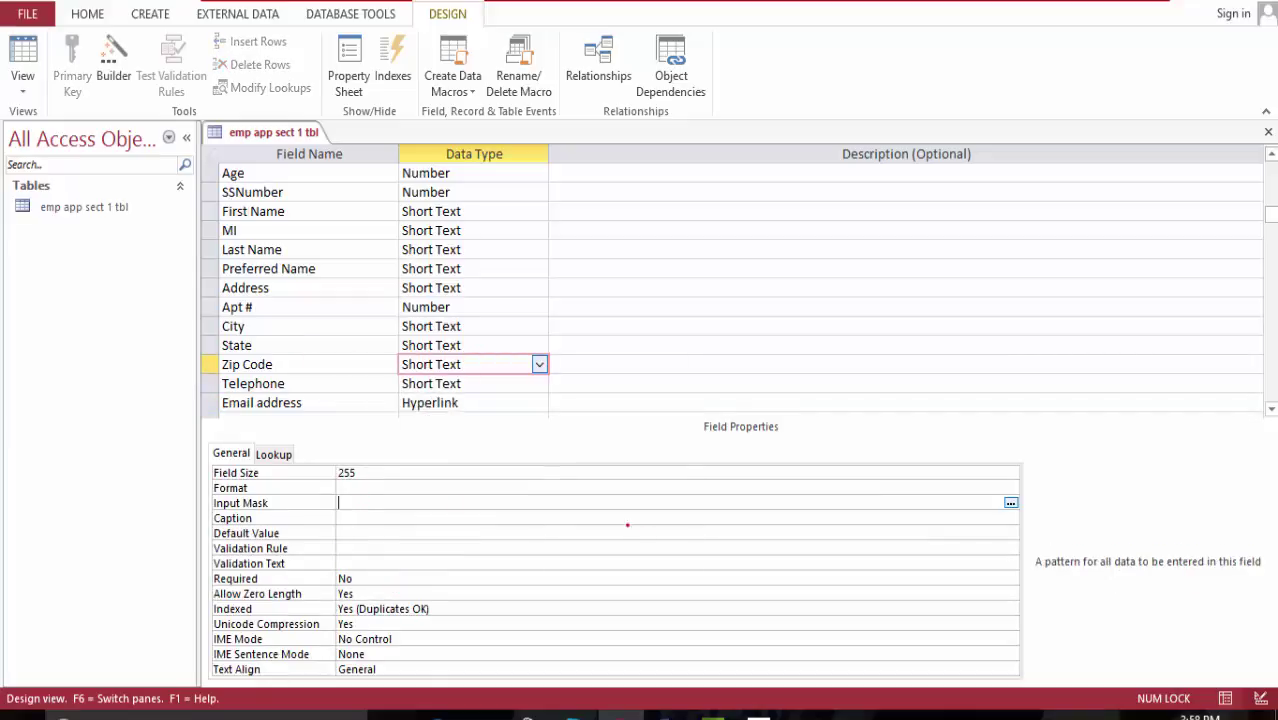
click(1011, 502)
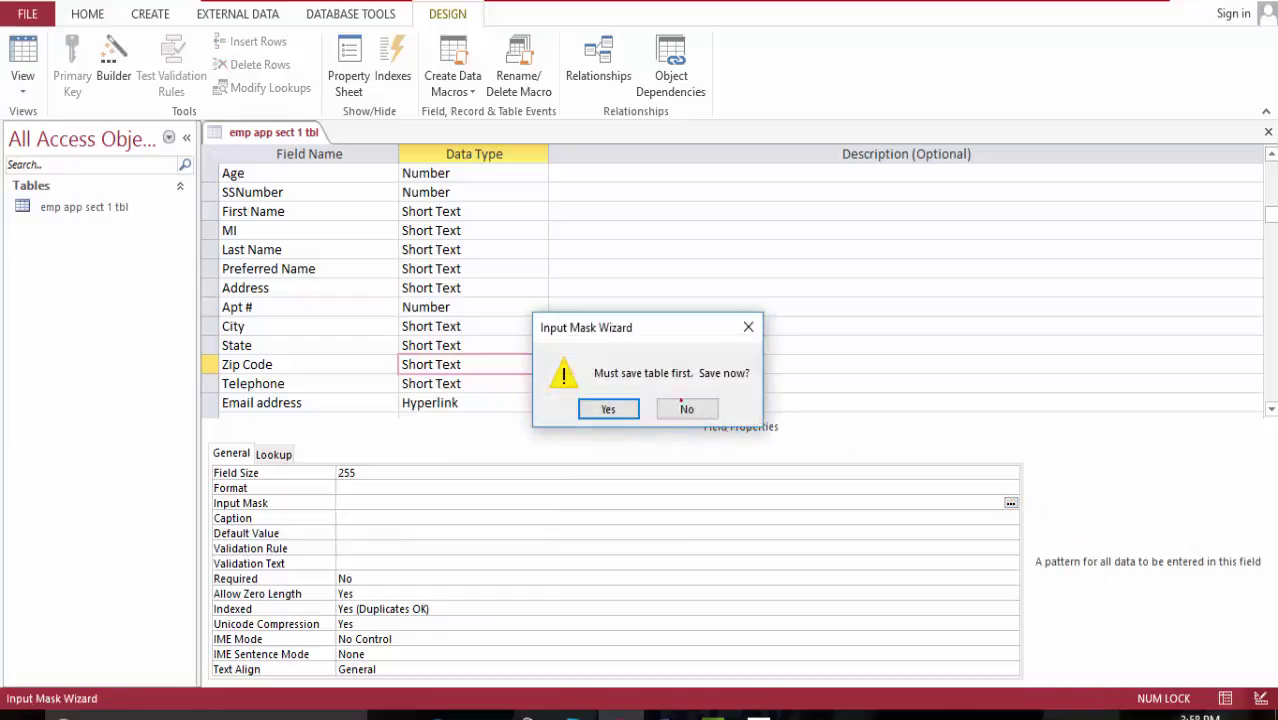
click(620, 402)
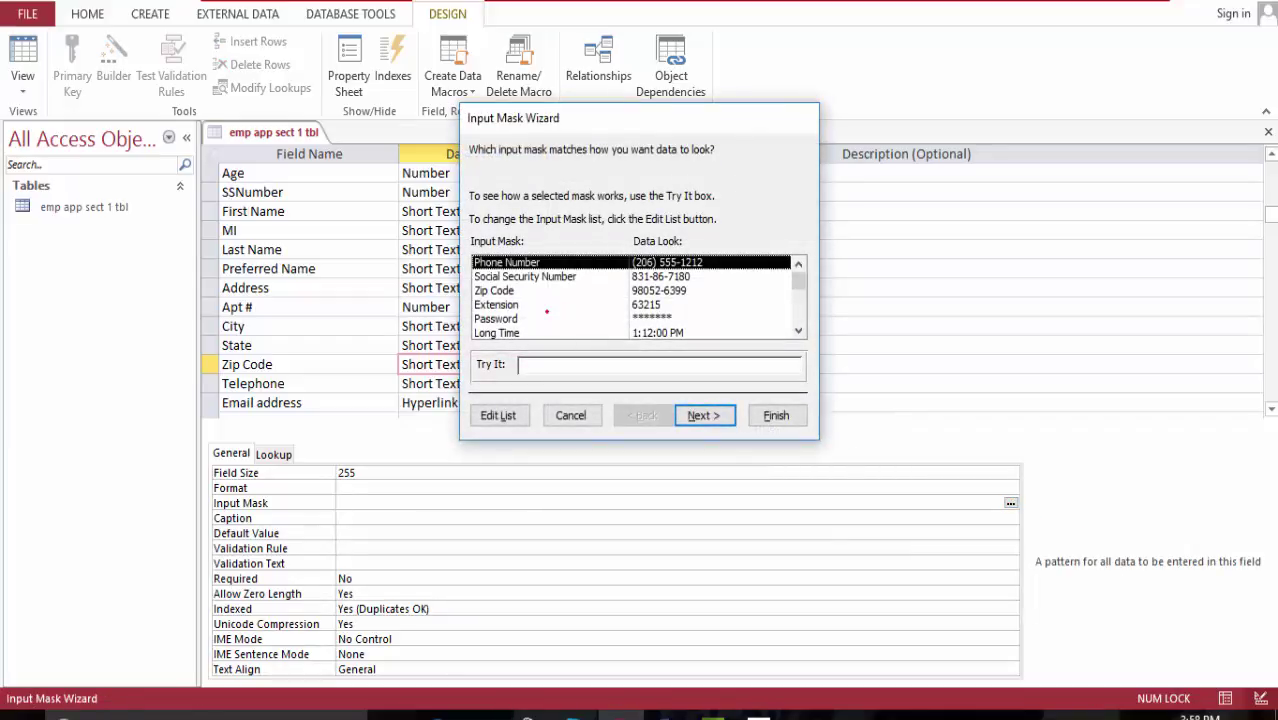
click(509, 290)
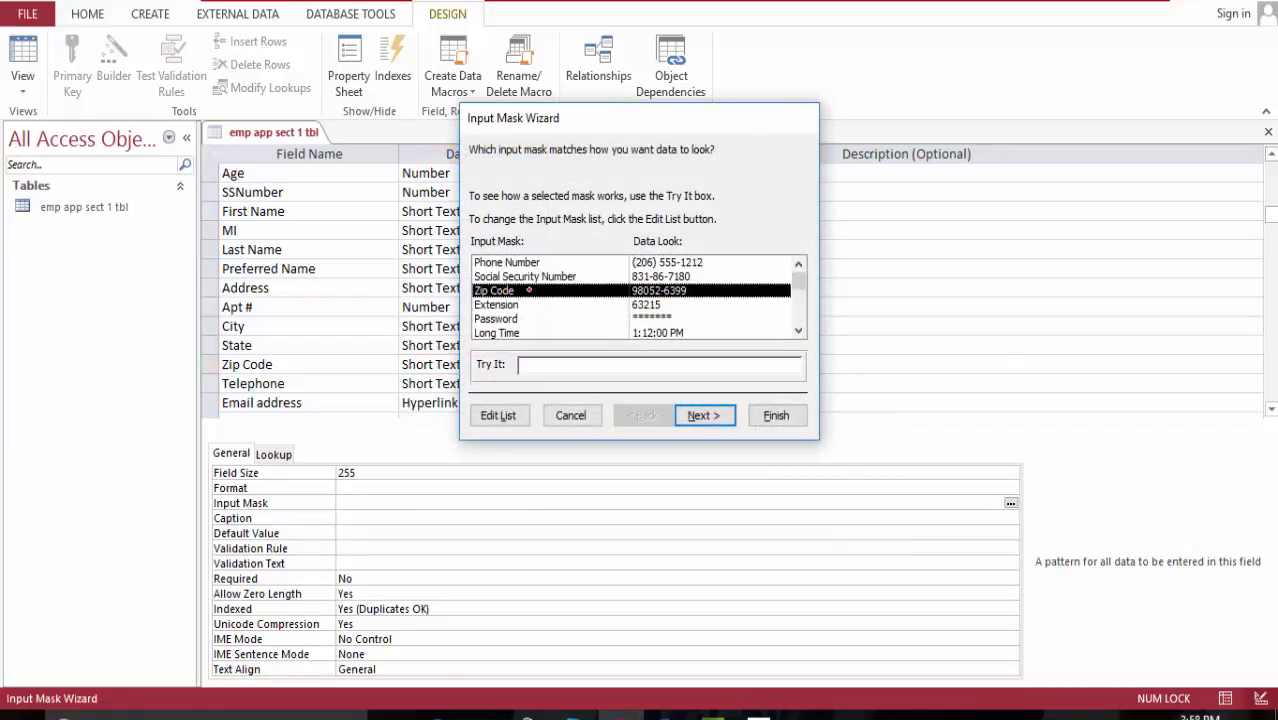
click(704, 415)
Step: Shorten the Zip Code input mask to 00000 and finish the wizard
click(648, 195)
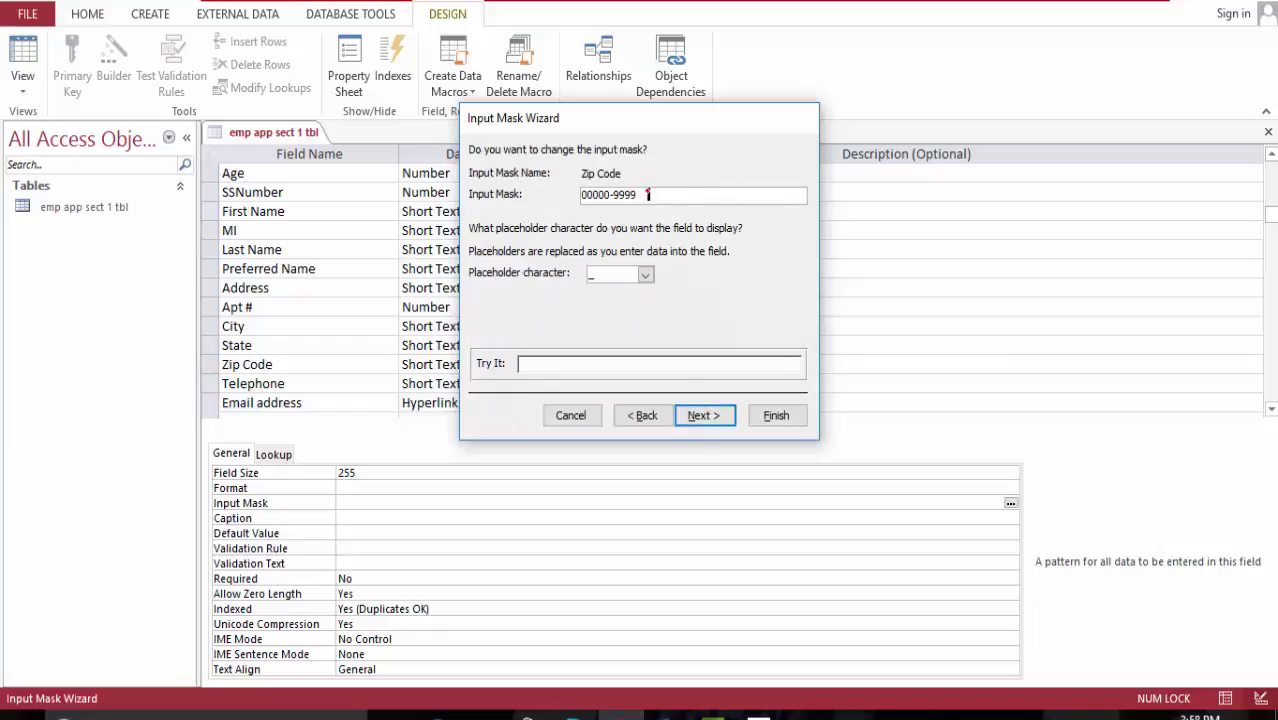
key(BackSpace)
key(BackSpace)
key(BackSpace)
key(BackSpace)
key(BackSpace)
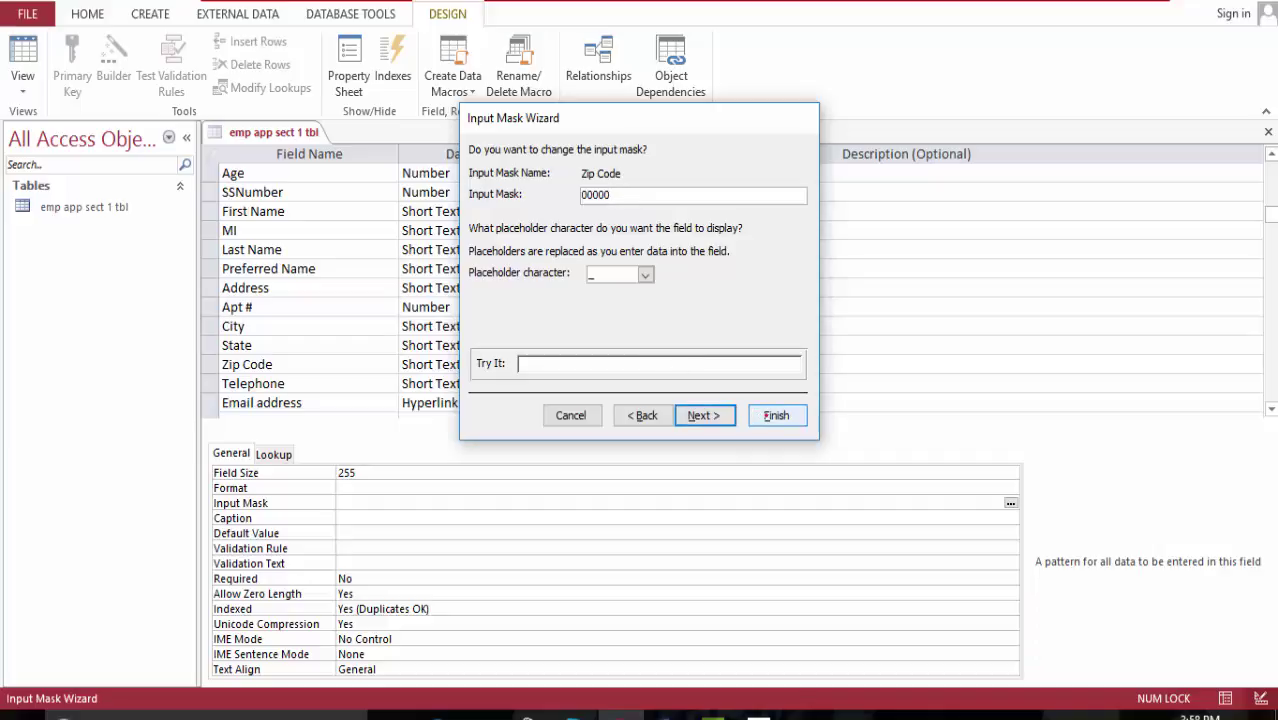
click(765, 415)
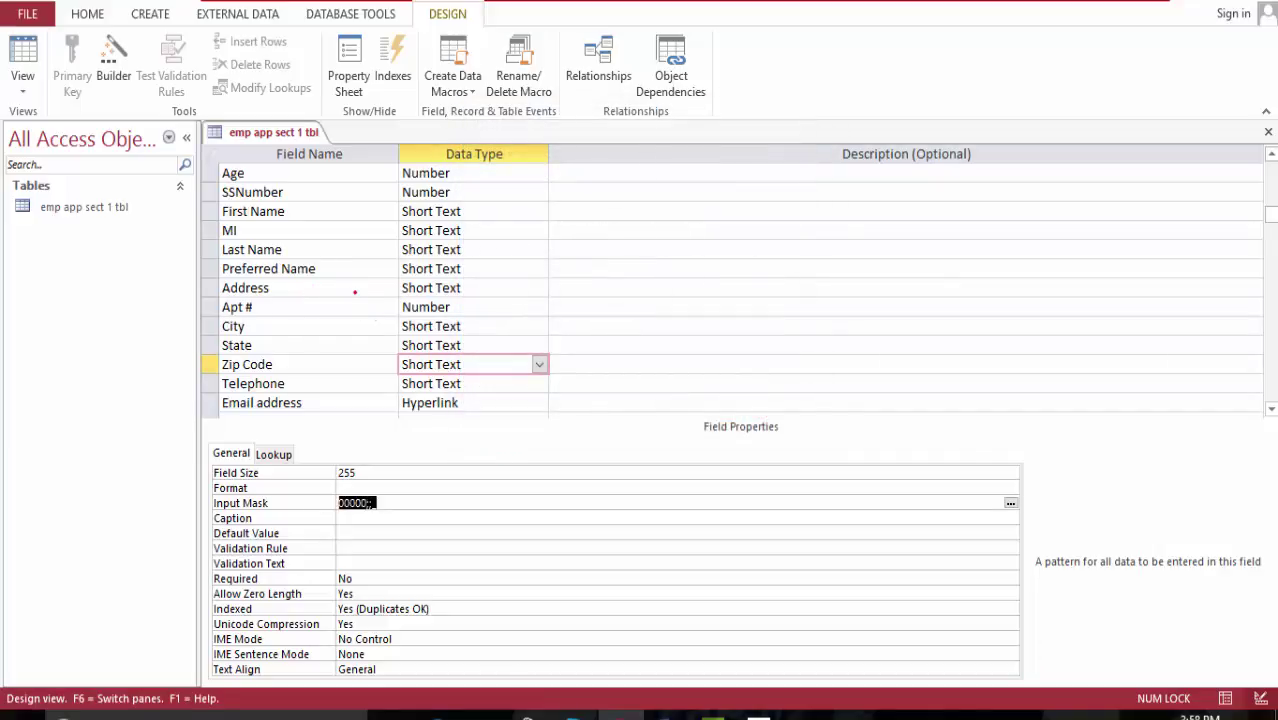
Step: Set the data type of the SSNumber field to Short Text
click(538, 384)
click(538, 384)
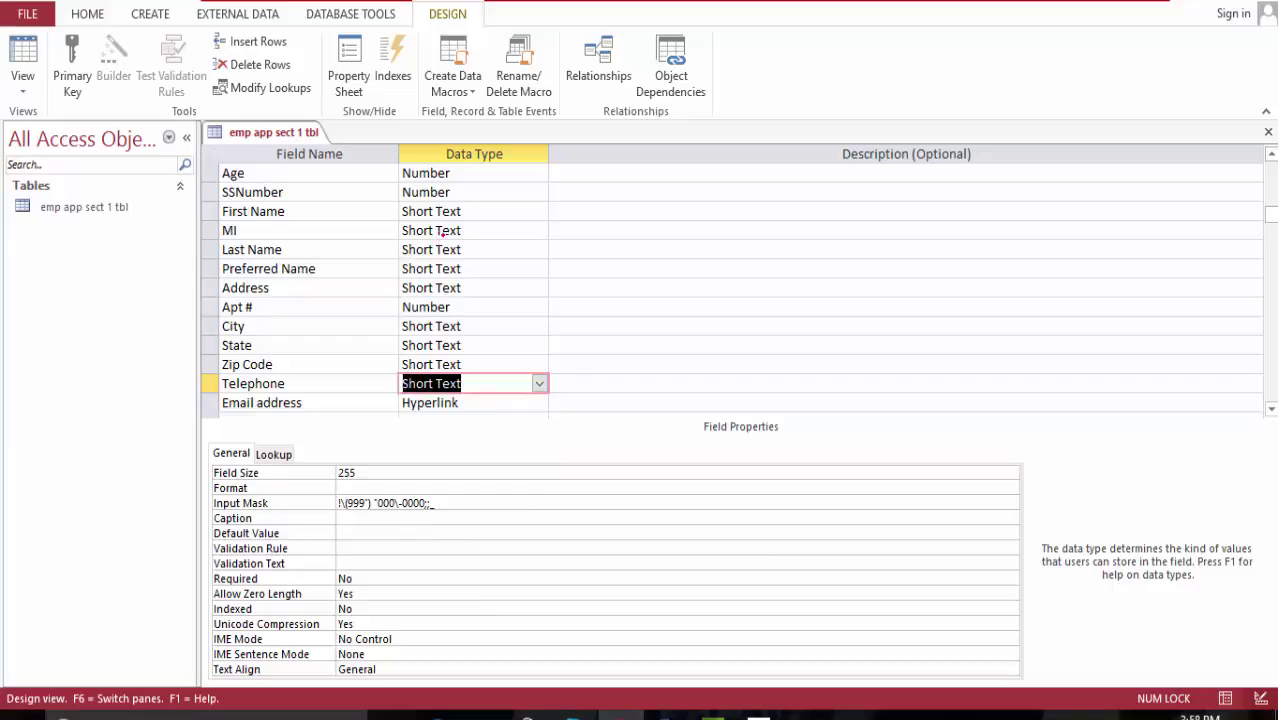
click(539, 192)
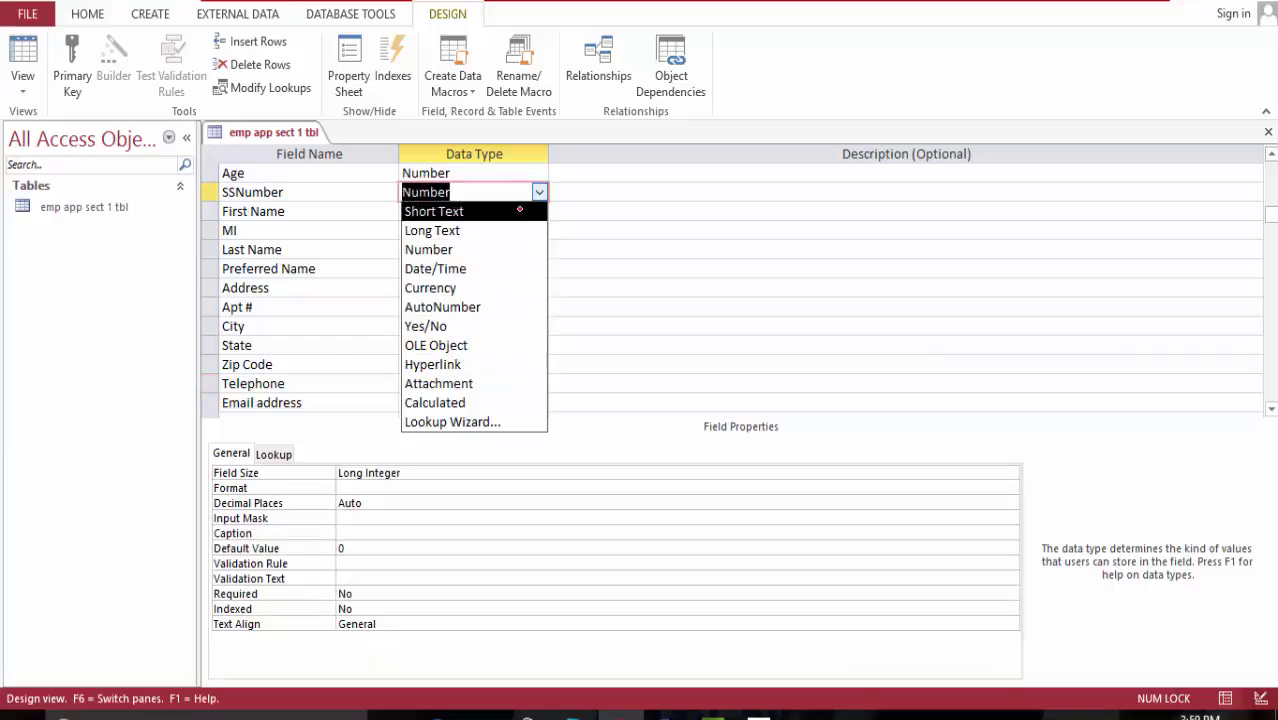
click(517, 208)
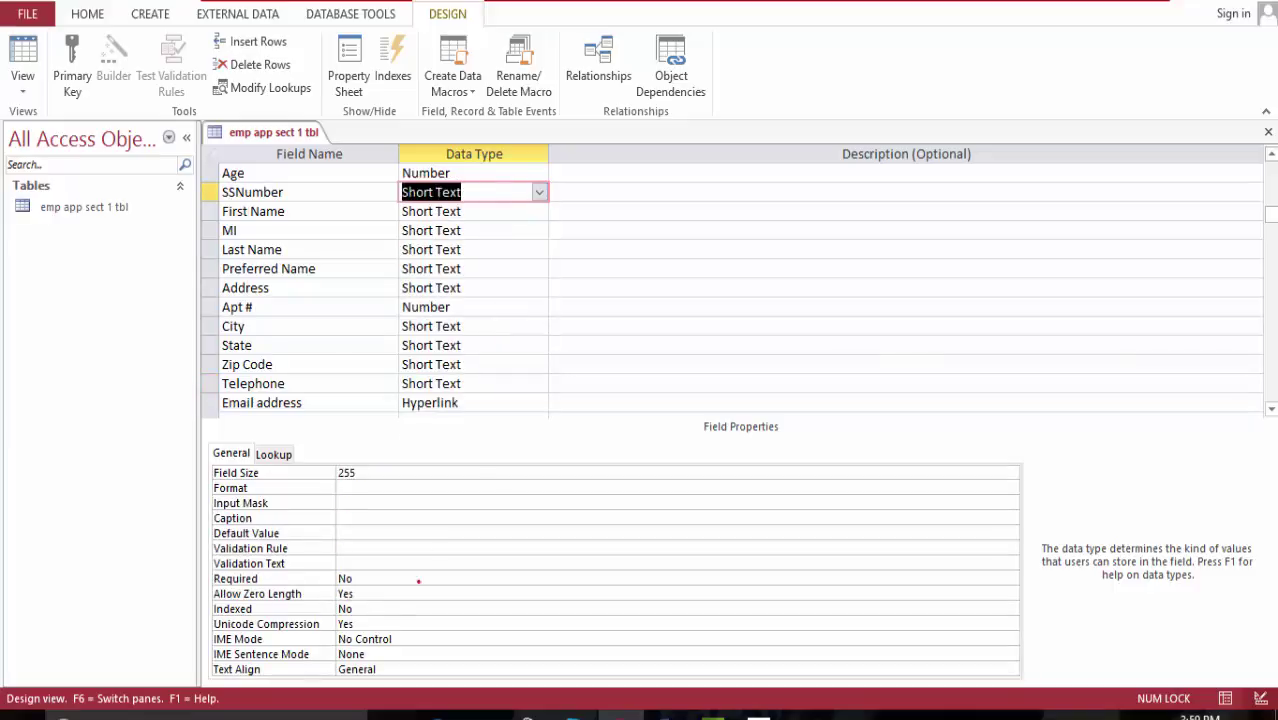
Step: Apply the Social Security Number input mask to the SSNumber field with the Input Mask Wizard, saving the table first
click(391, 503)
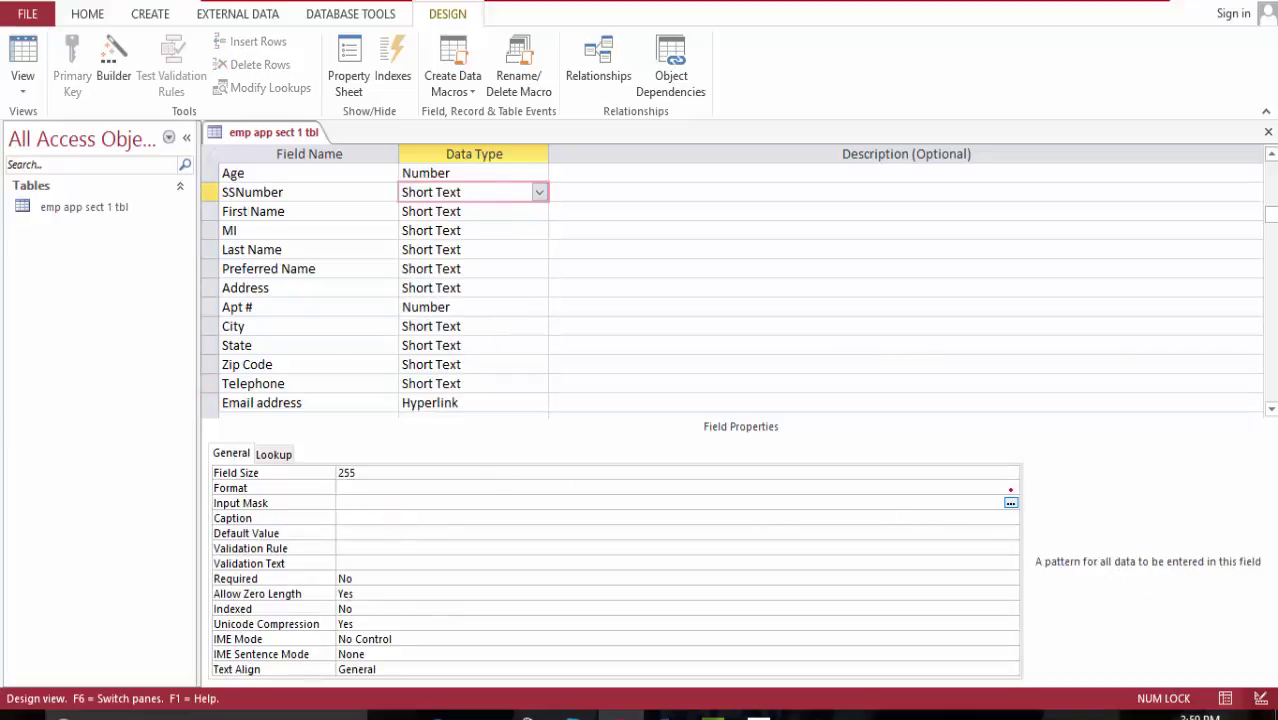
click(1010, 503)
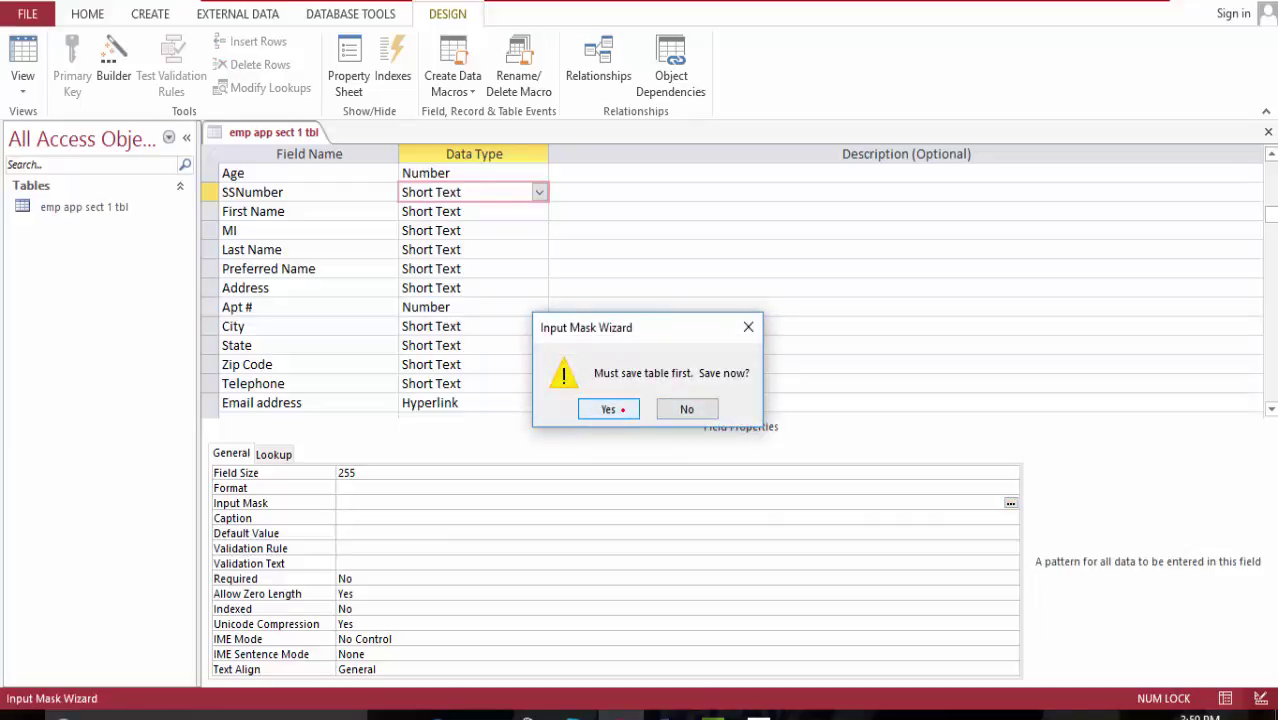
click(630, 409)
click(553, 276)
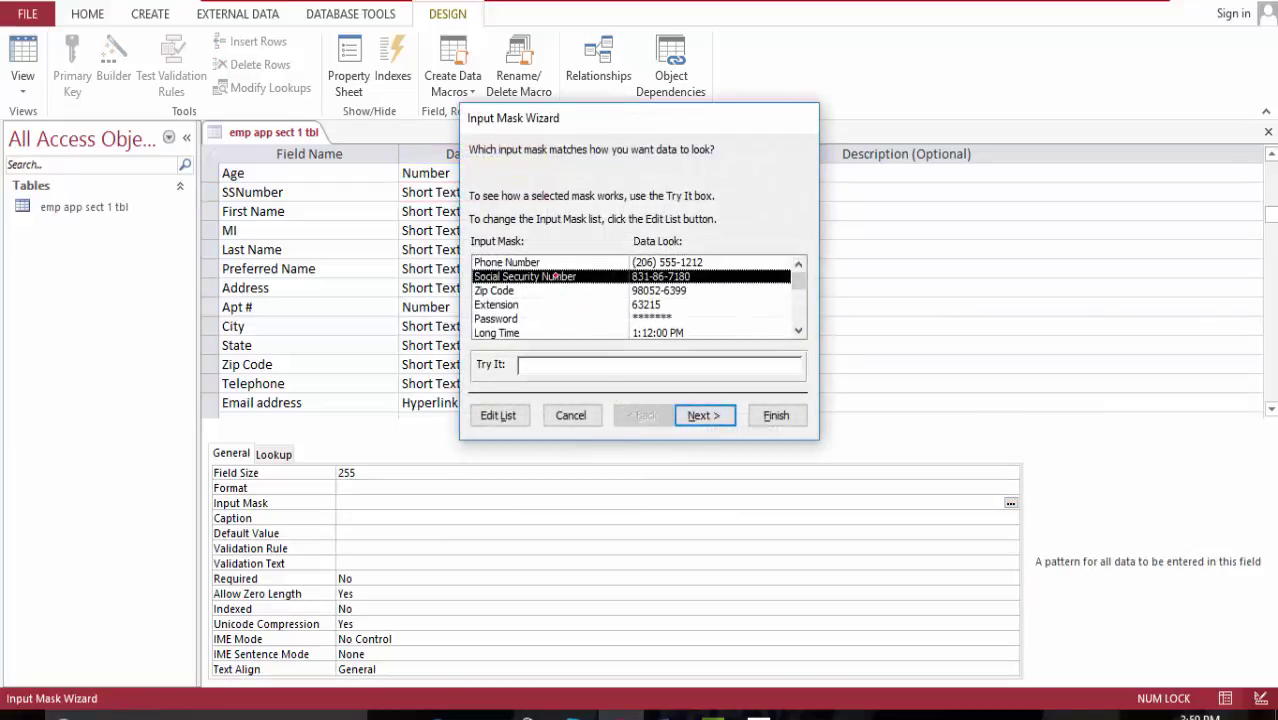
click(776, 415)
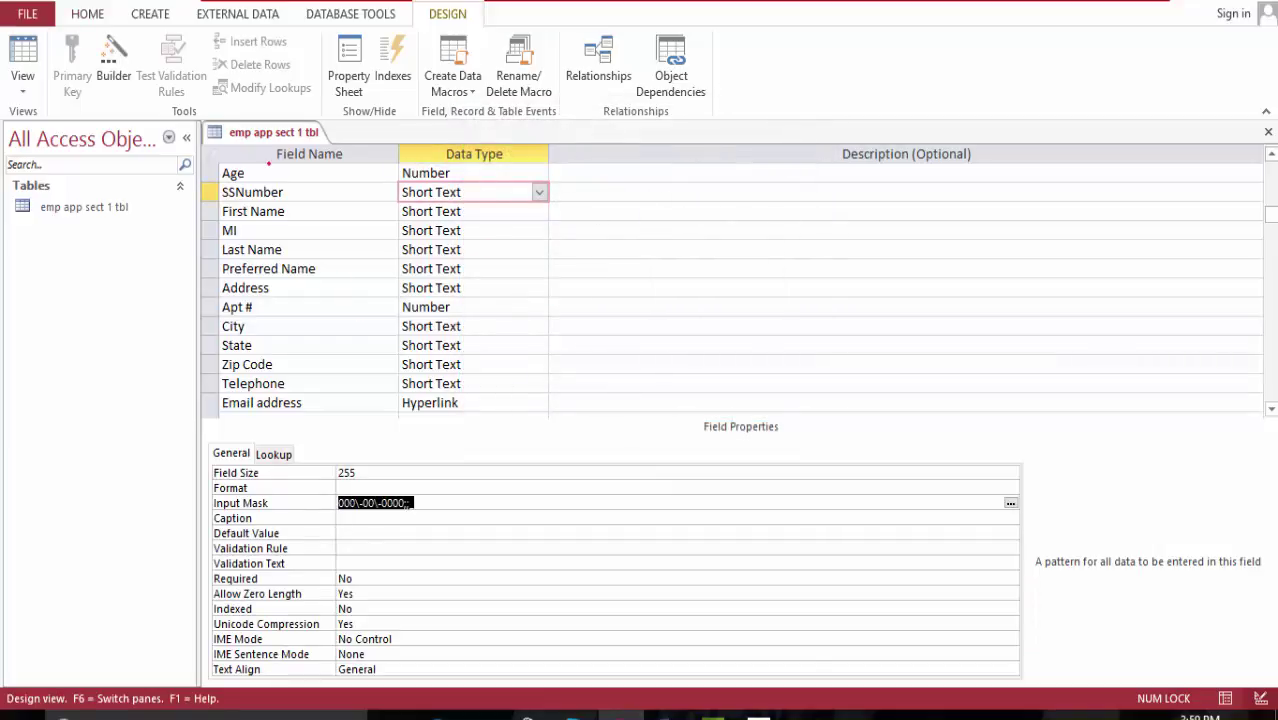
Step: Save the emp app sect 1 tbl table and close it
right_click(282, 133)
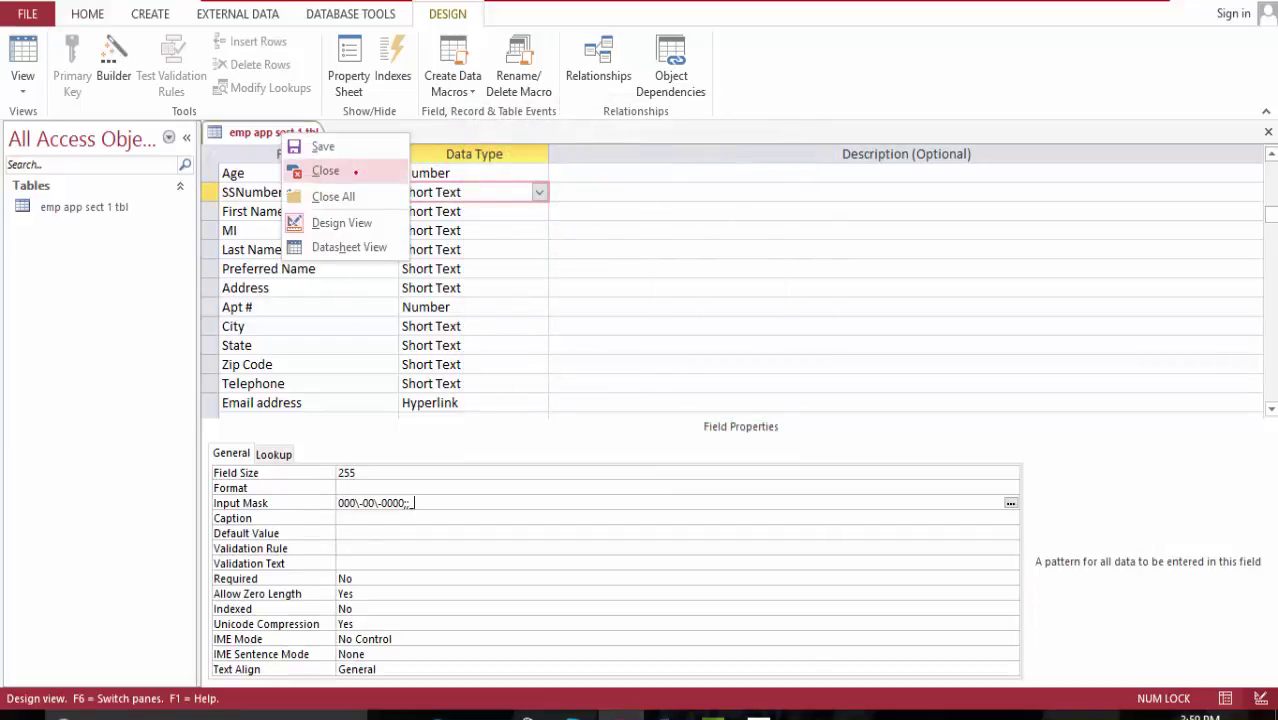
click(340, 146)
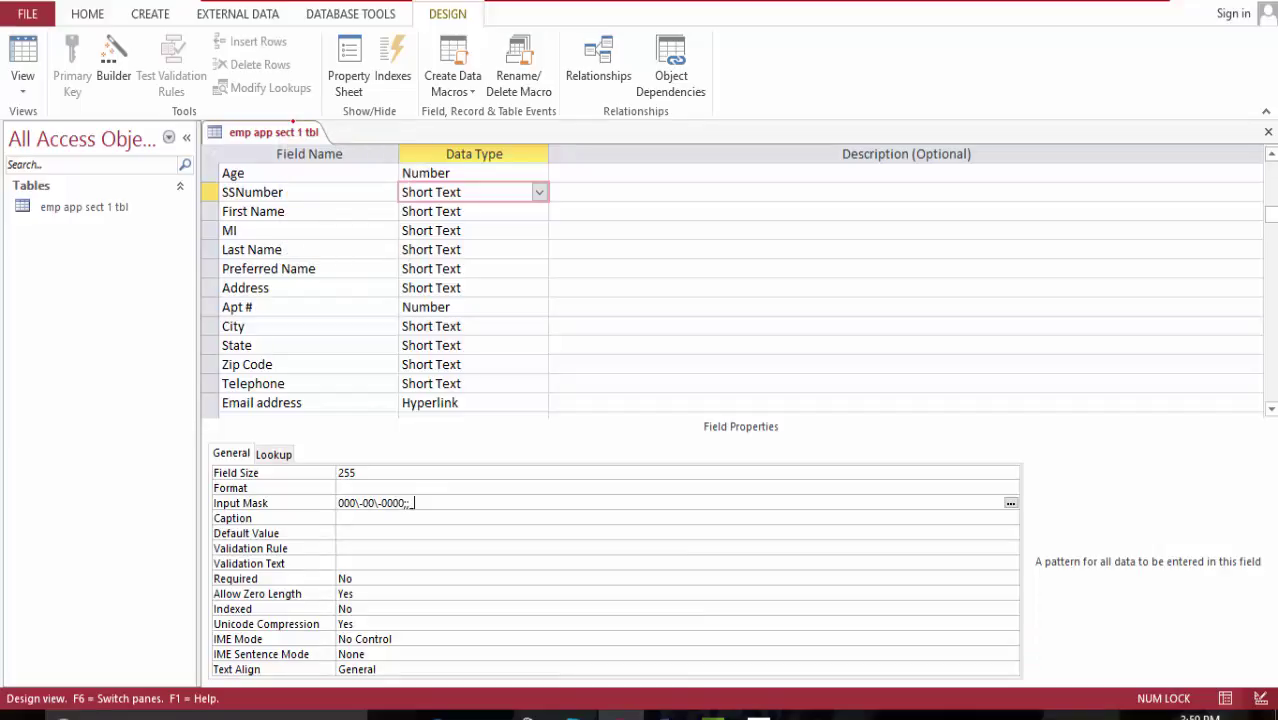
right_click(293, 130)
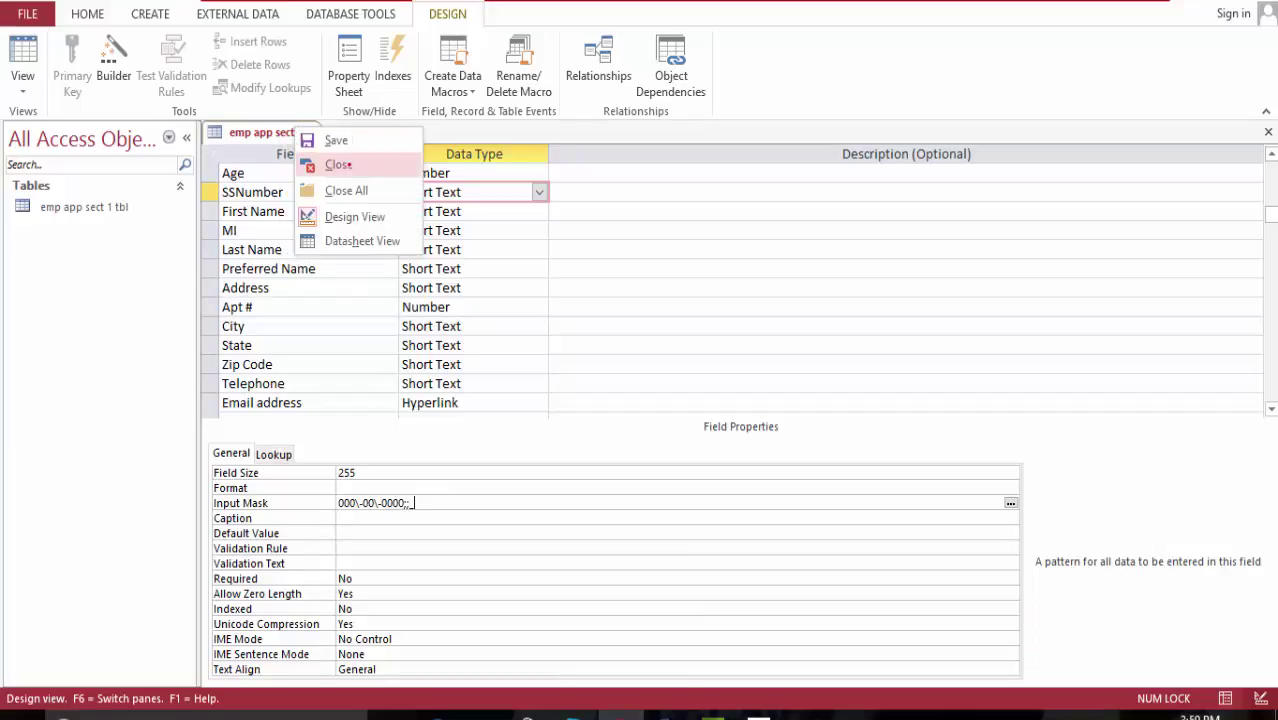
click(344, 165)
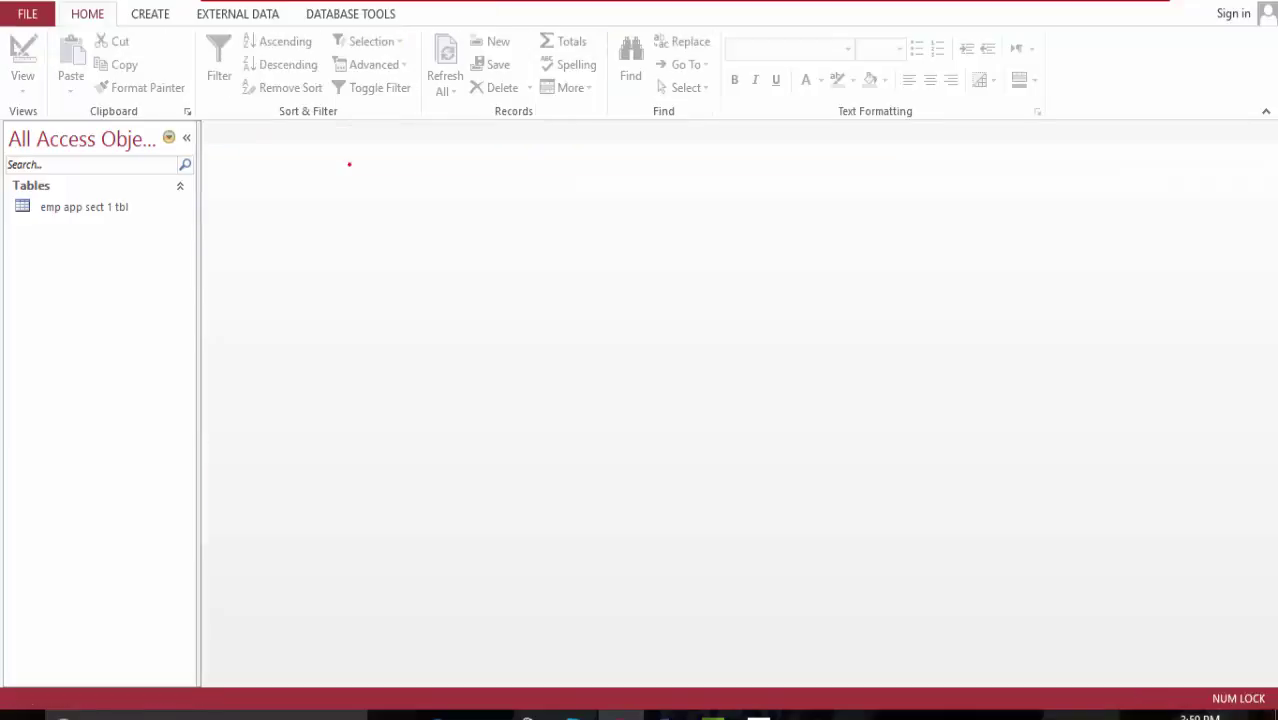
Step: Open emp app sect 1 tbl as a datasheet and fit the Received Date, DOB, SSNumber, First Name, MI, Last Name and Preferred Name columns to their headings
double_click(101, 205)
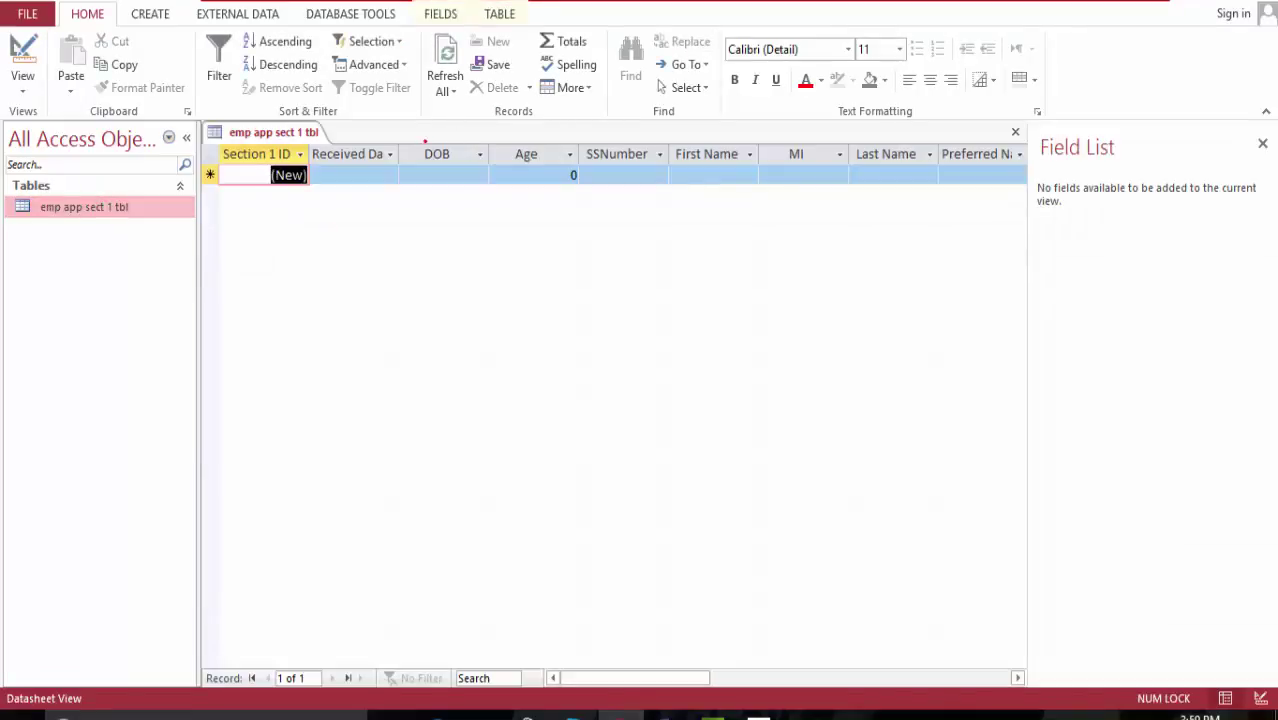
double_click(398, 154)
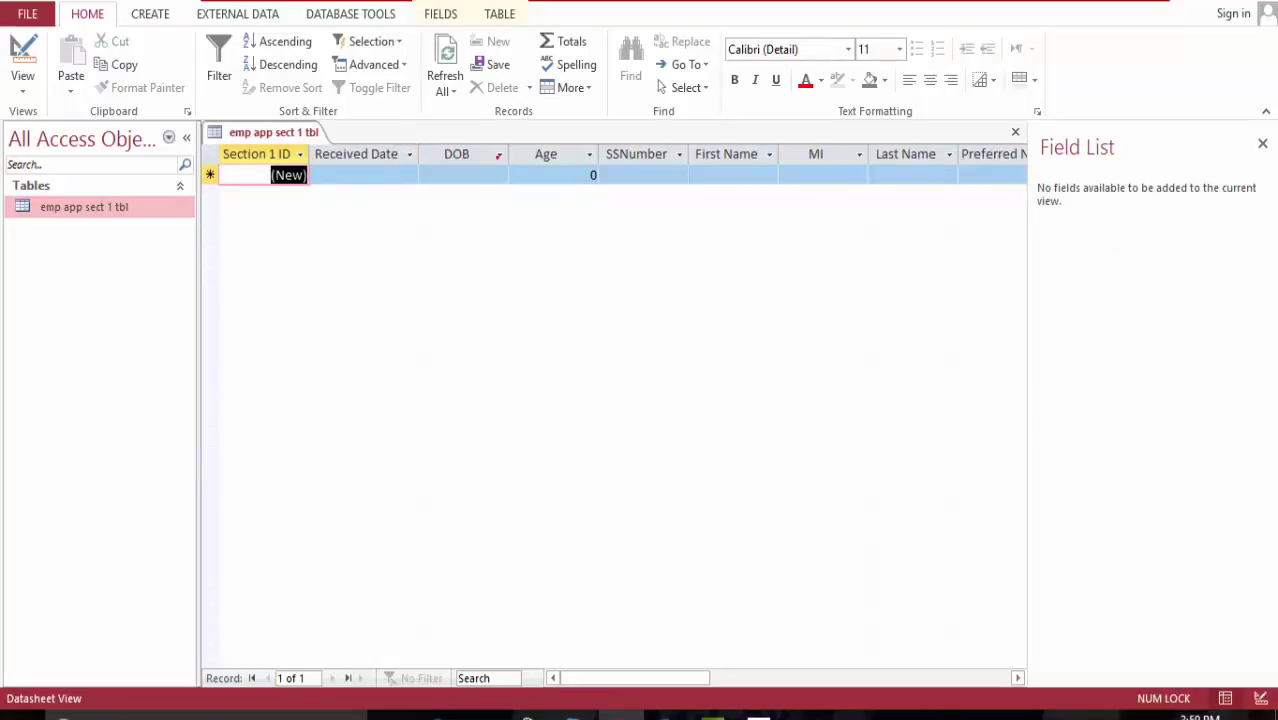
double_click(508, 154)
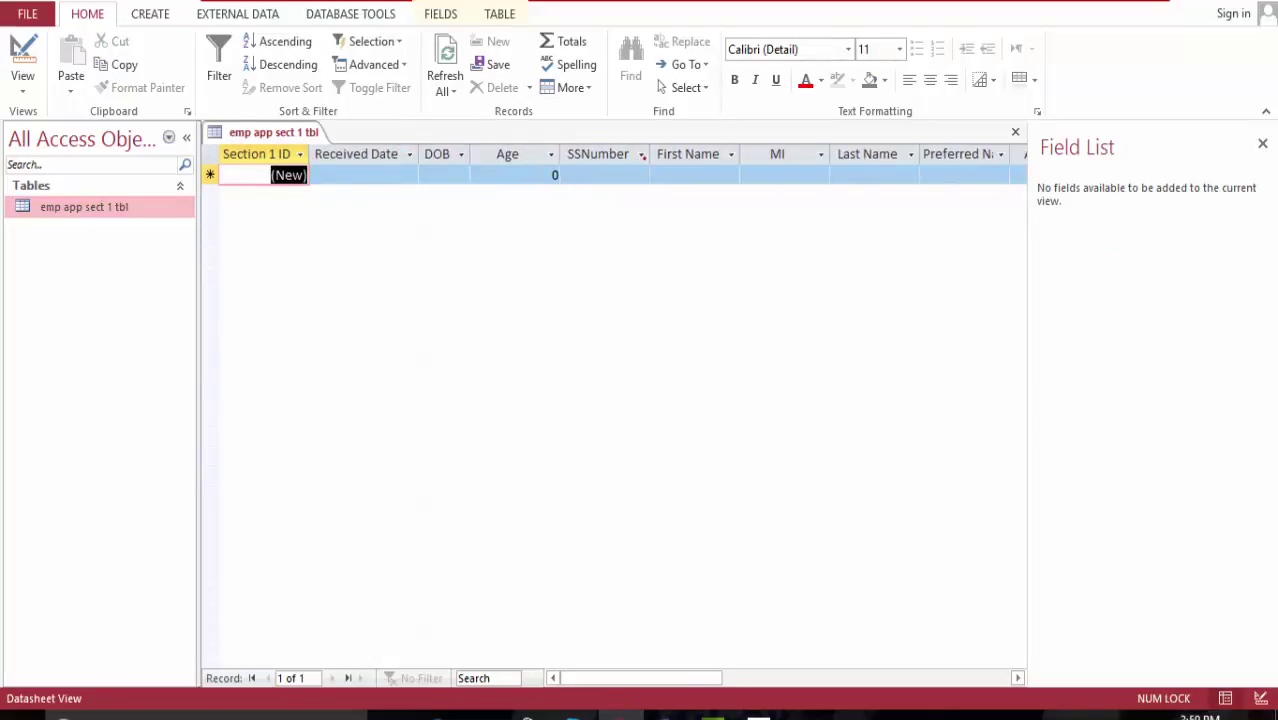
double_click(650, 154)
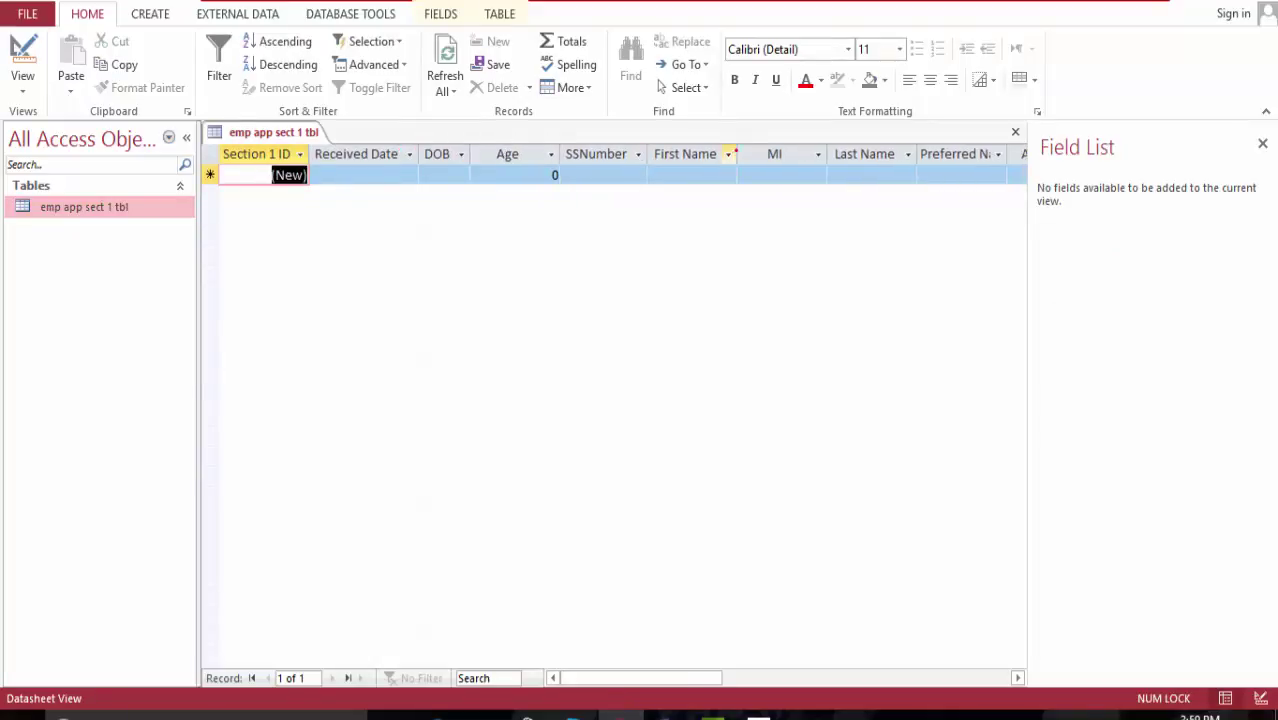
double_click(736, 154)
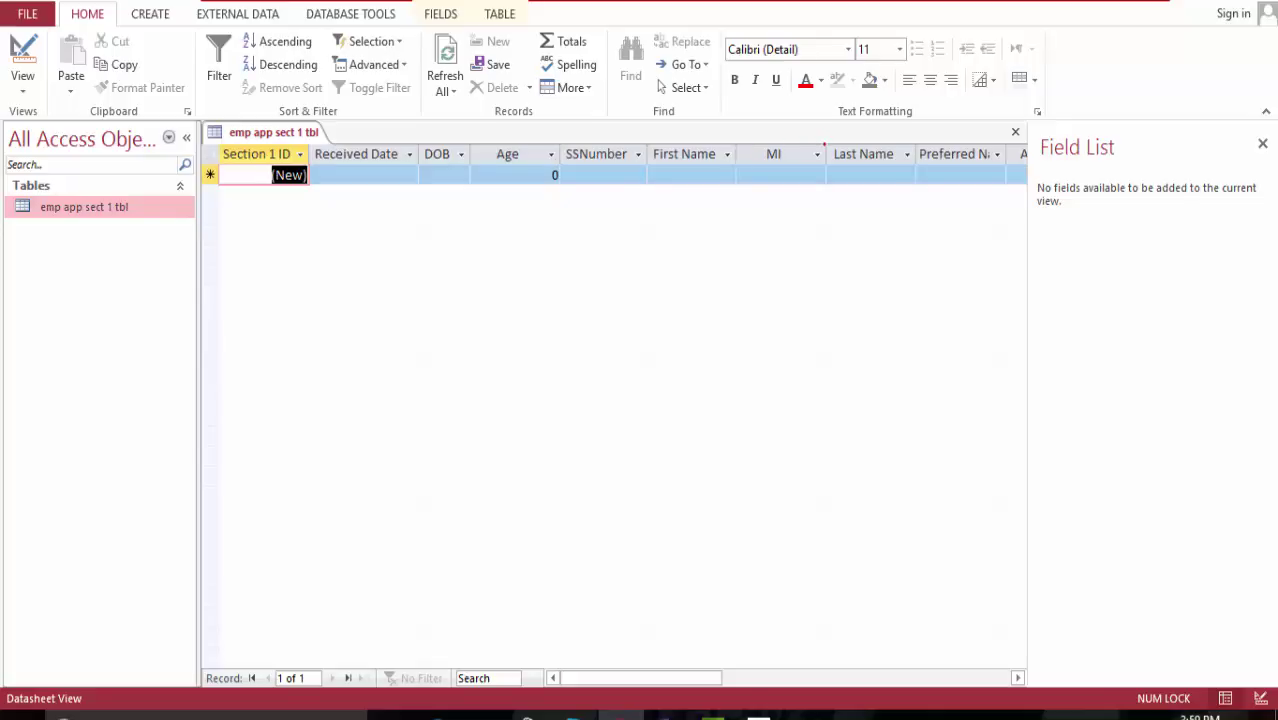
double_click(826, 152)
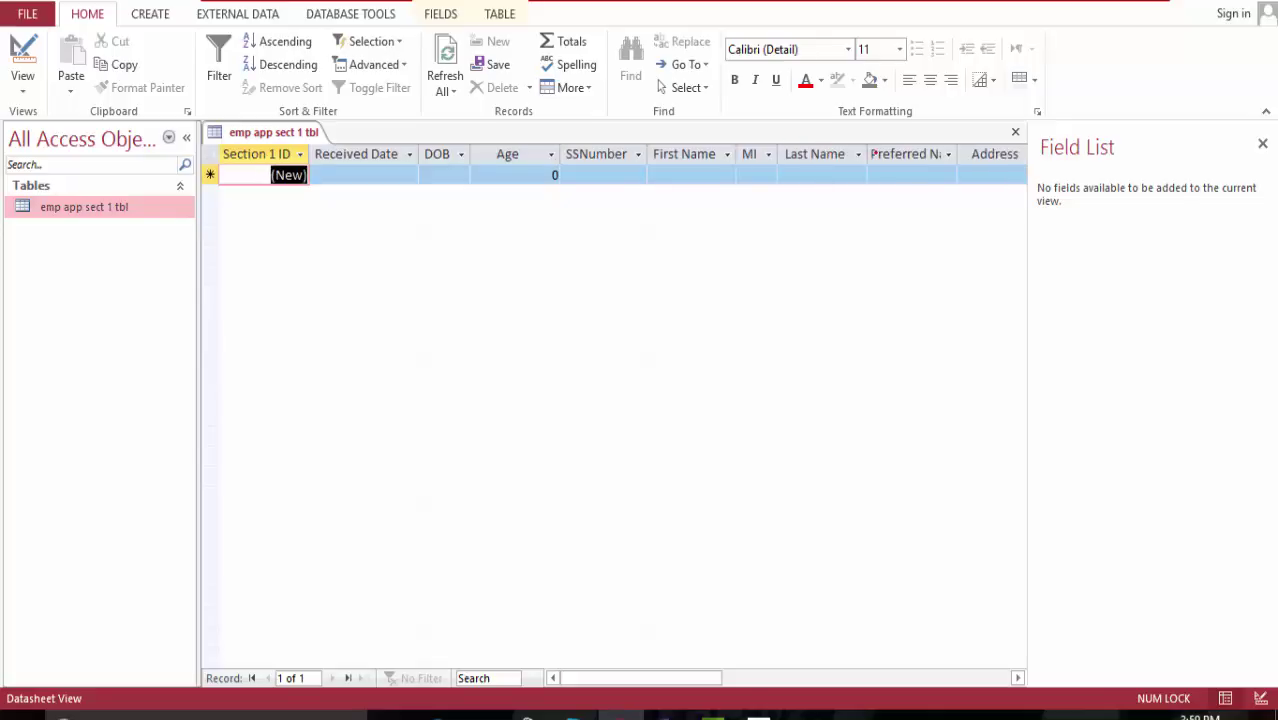
double_click(866, 153)
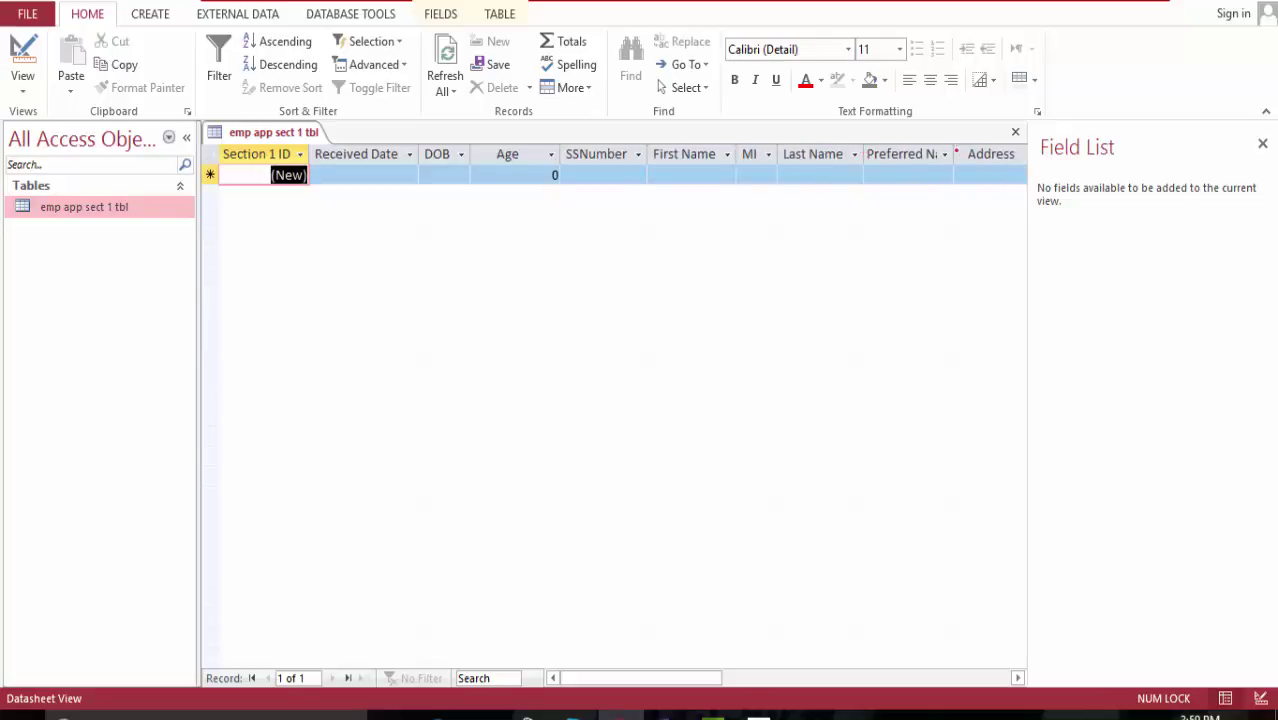
double_click(955, 153)
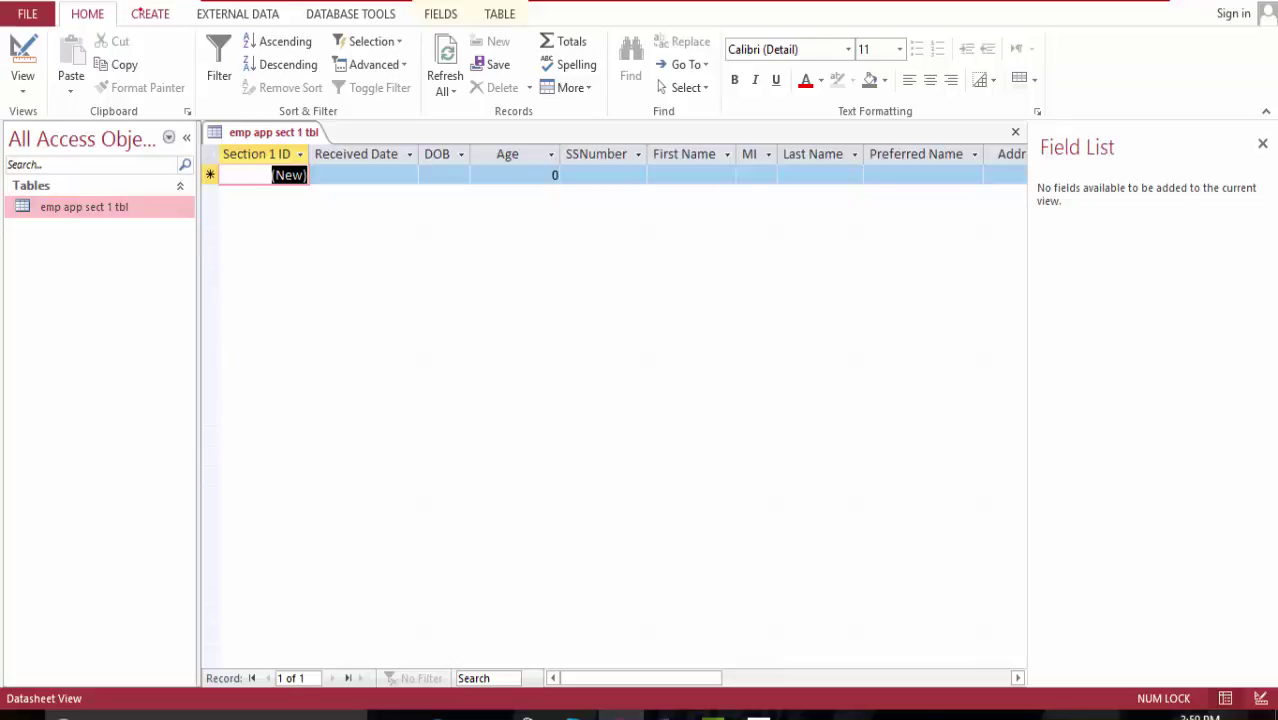
Step: Create a blank form in Design view and widen its detail section to nearly nine grid squares
click(141, 9)
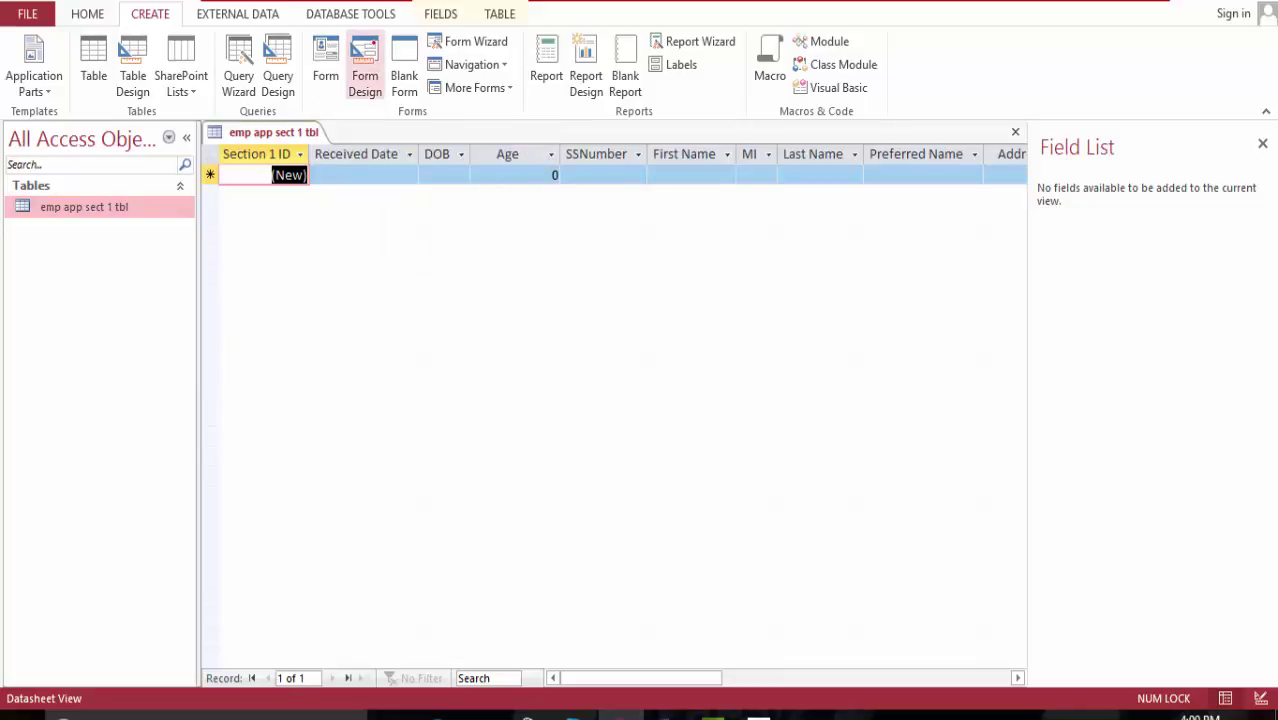
click(365, 75)
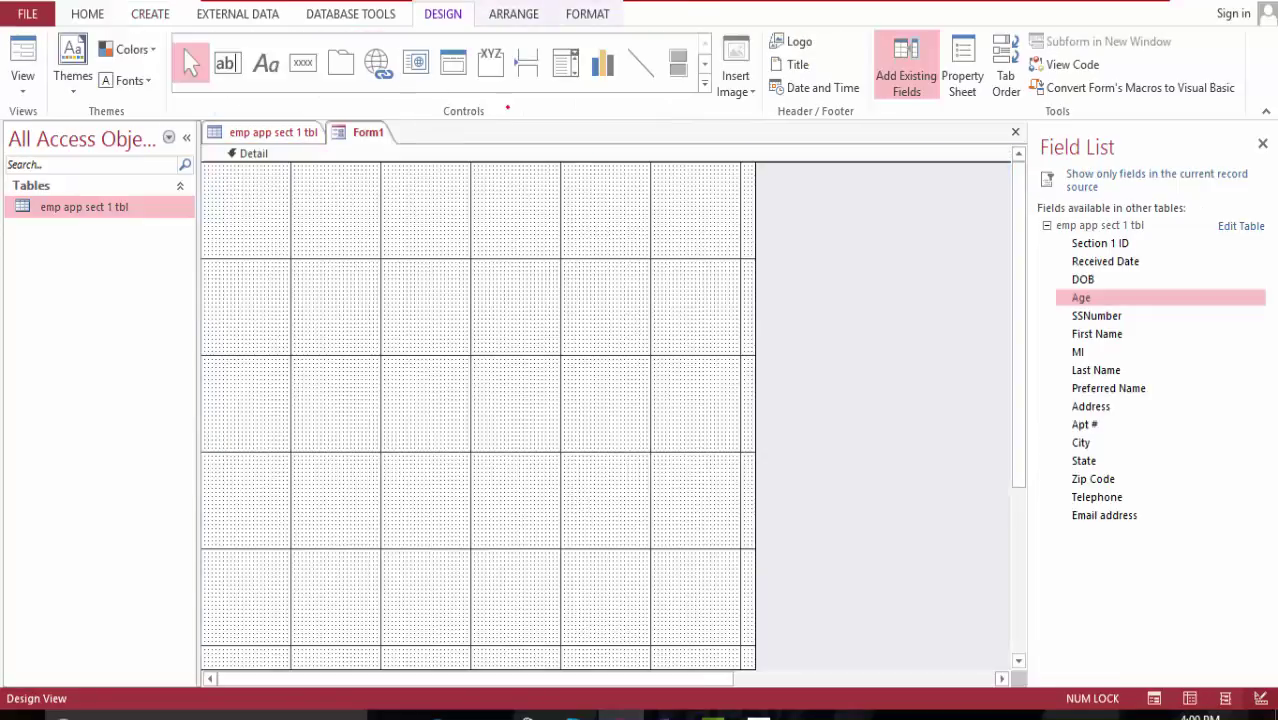
drag(755, 510, 992, 510)
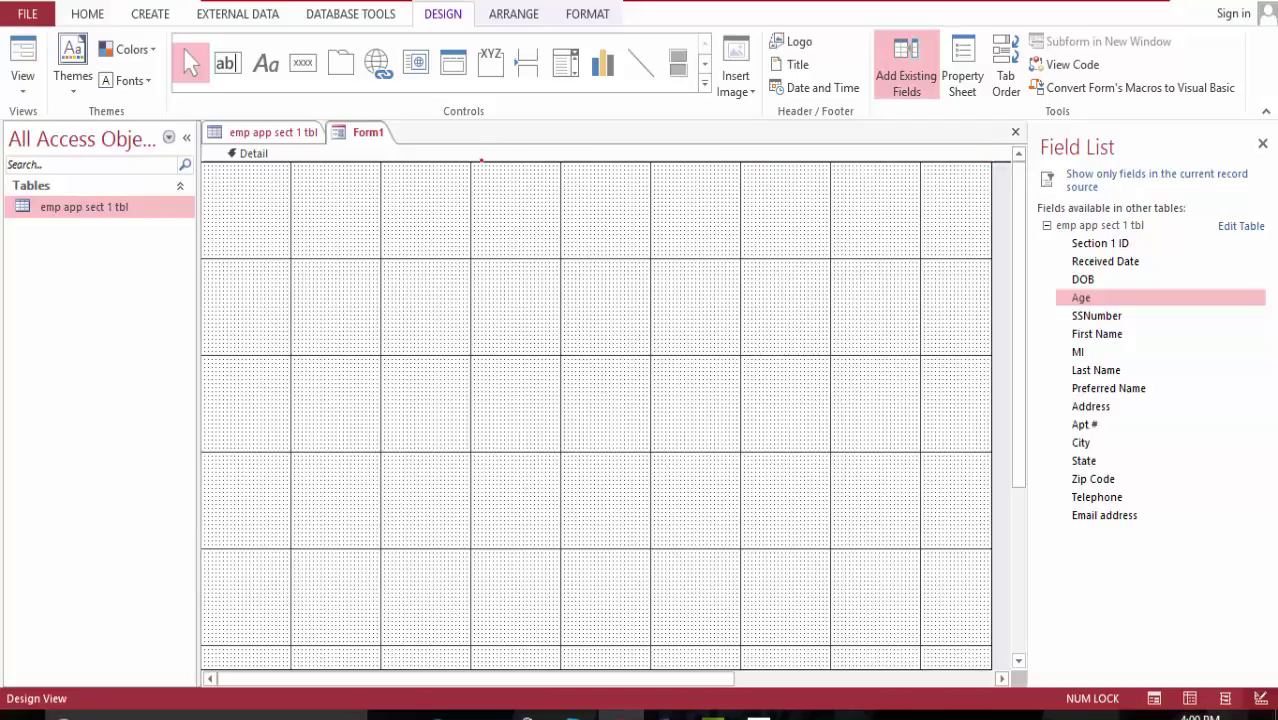
click(472, 151)
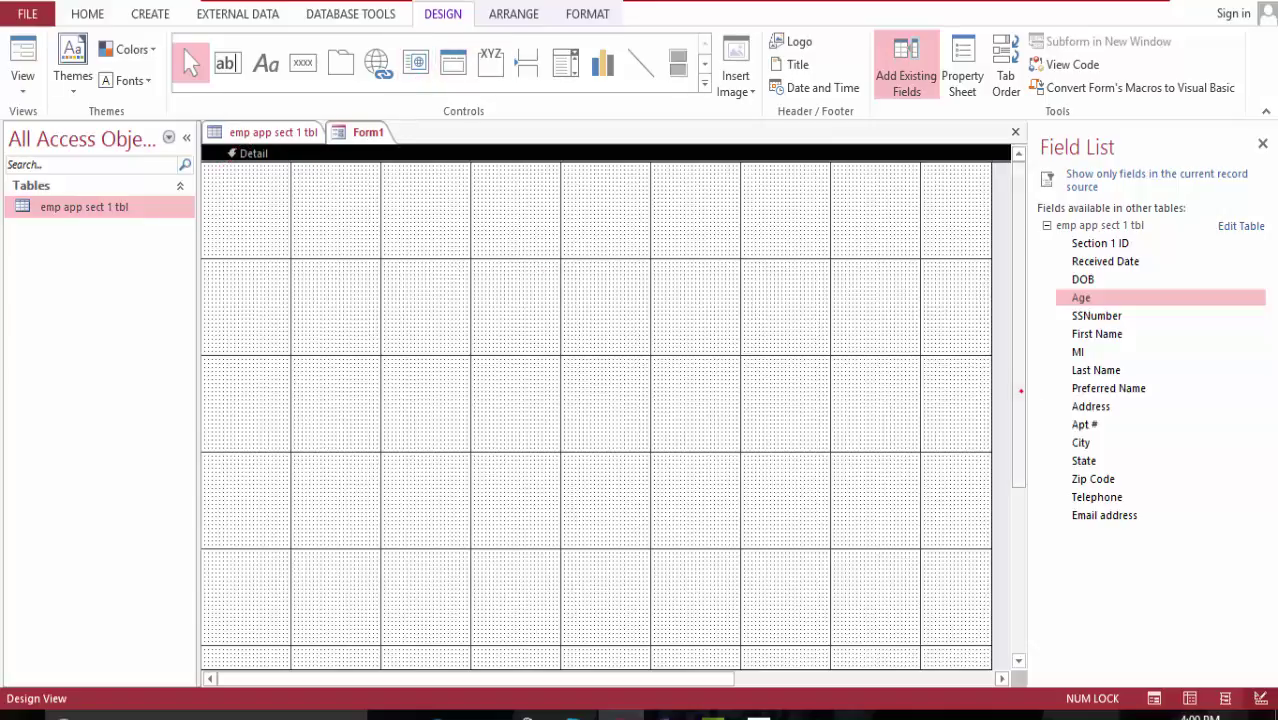
drag(1018, 394, 1033, 270)
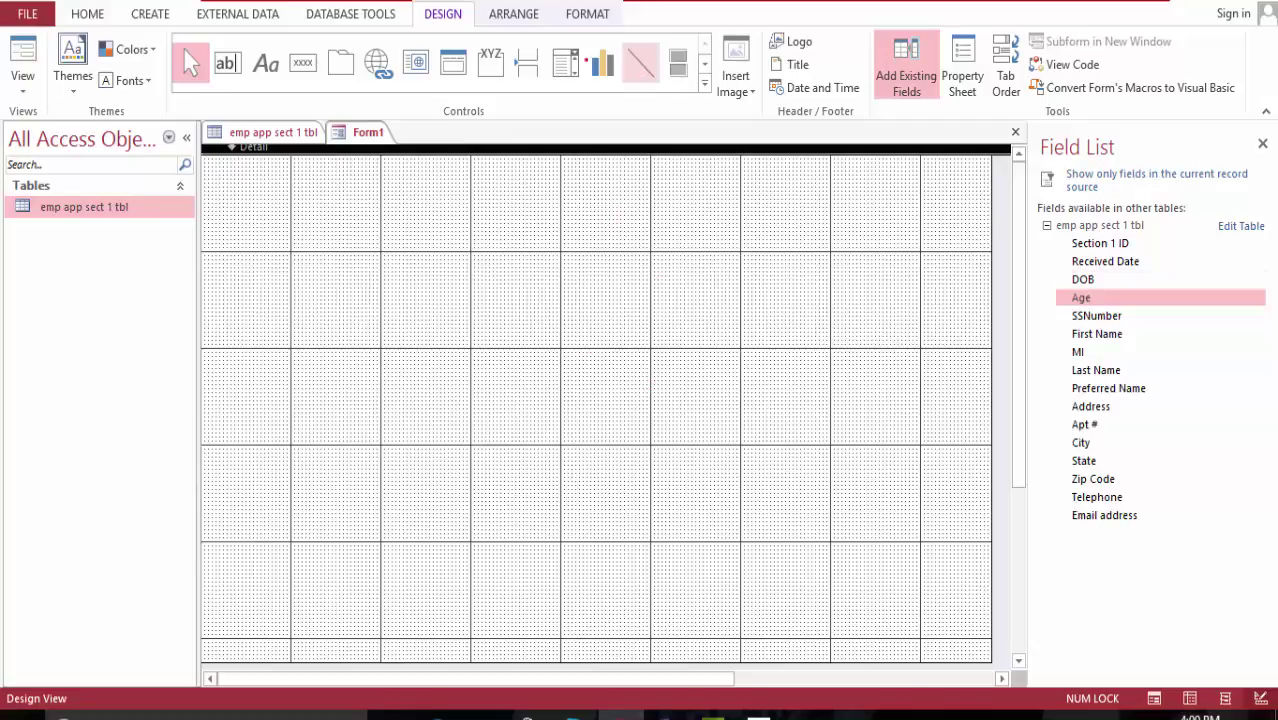
Step: Add a label reading "General Info" near the upper-left corner of the form's detail section
click(266, 63)
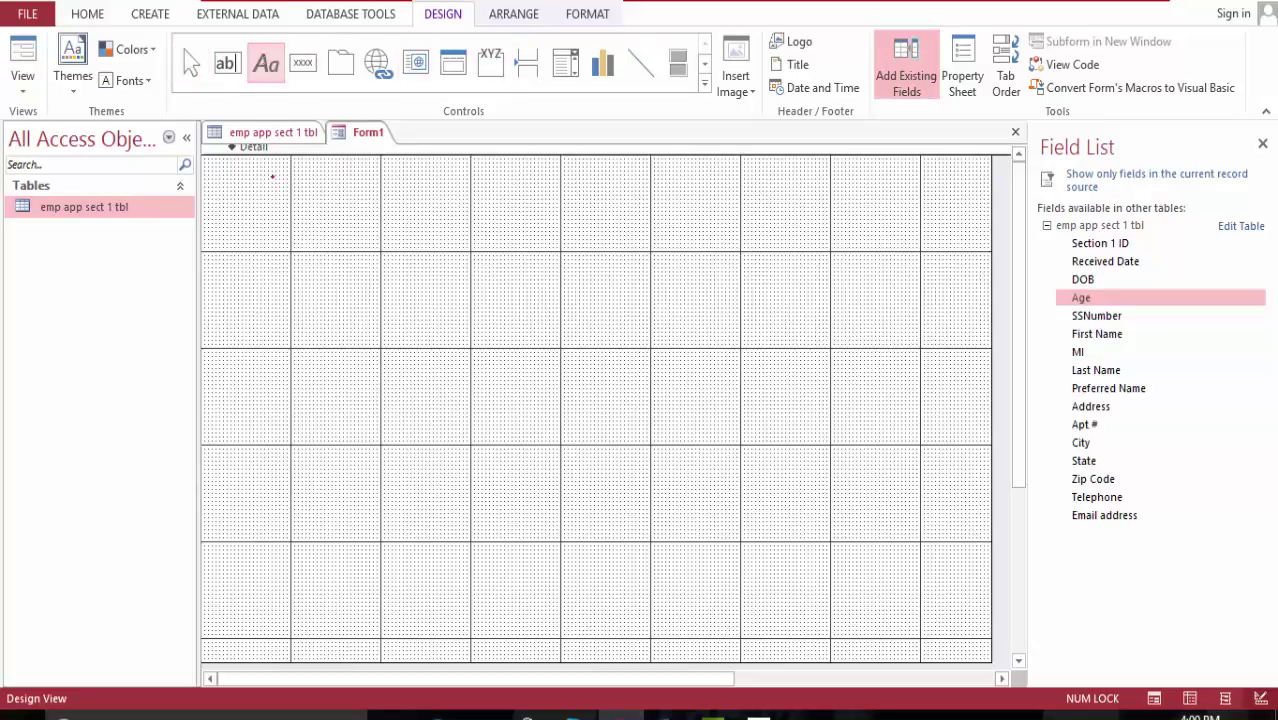
click(286, 188)
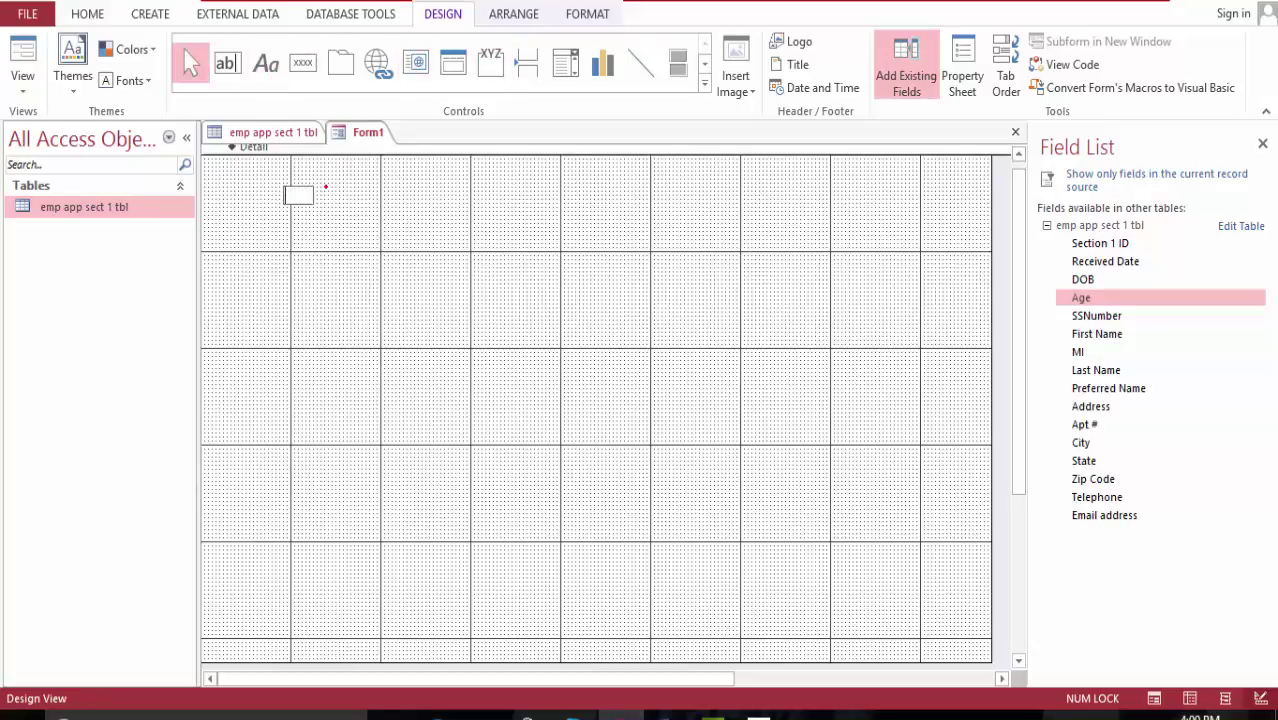
text(General Info)
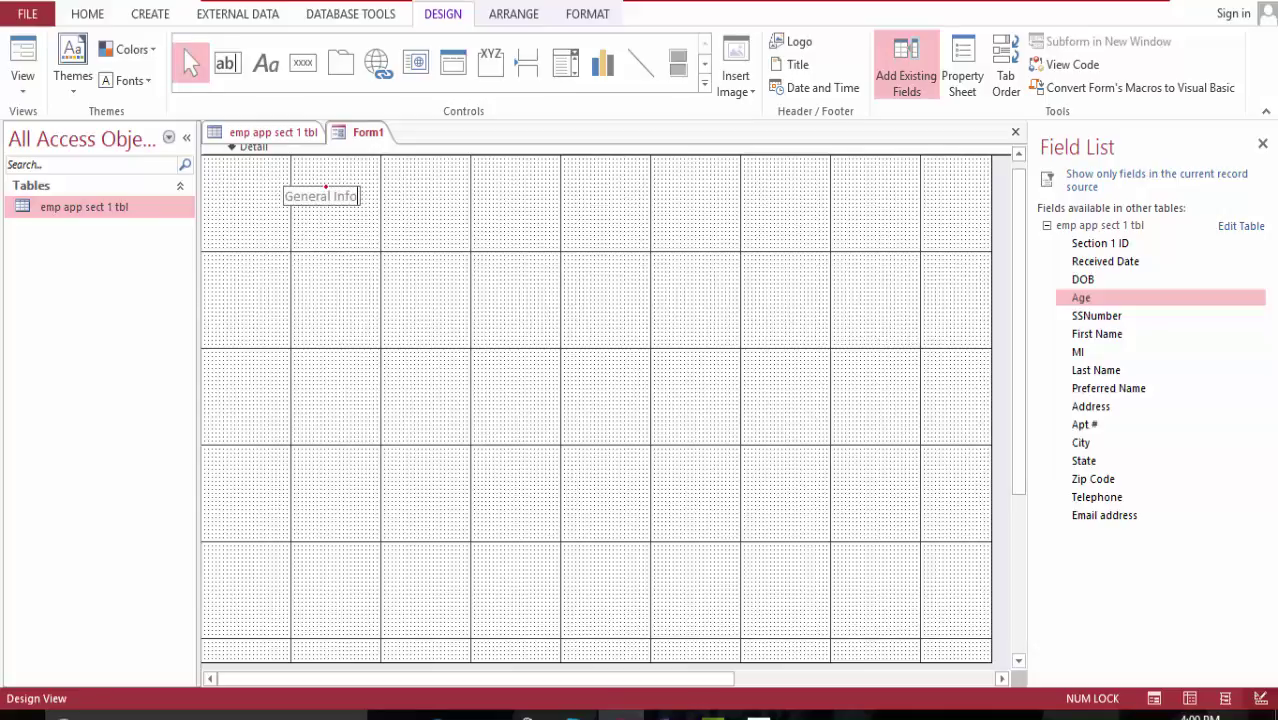
Step: Change the form's heading label to read "General Contact Info"
key(BackSpace)
key(BackSpace)
key(BackSpace)
key(BackSpace)
text(Contact IN)
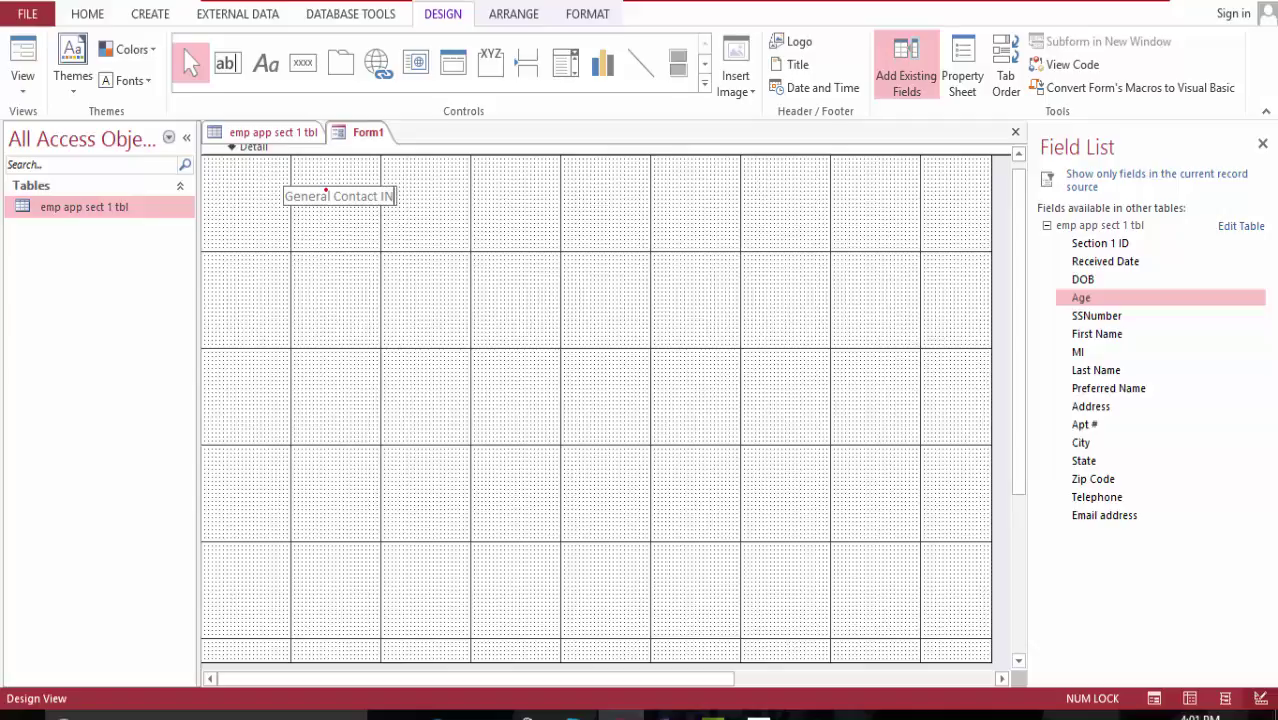
key(BackSpace)
text(nfo)
click(286, 196)
scroll(1021, 219, up, 1)
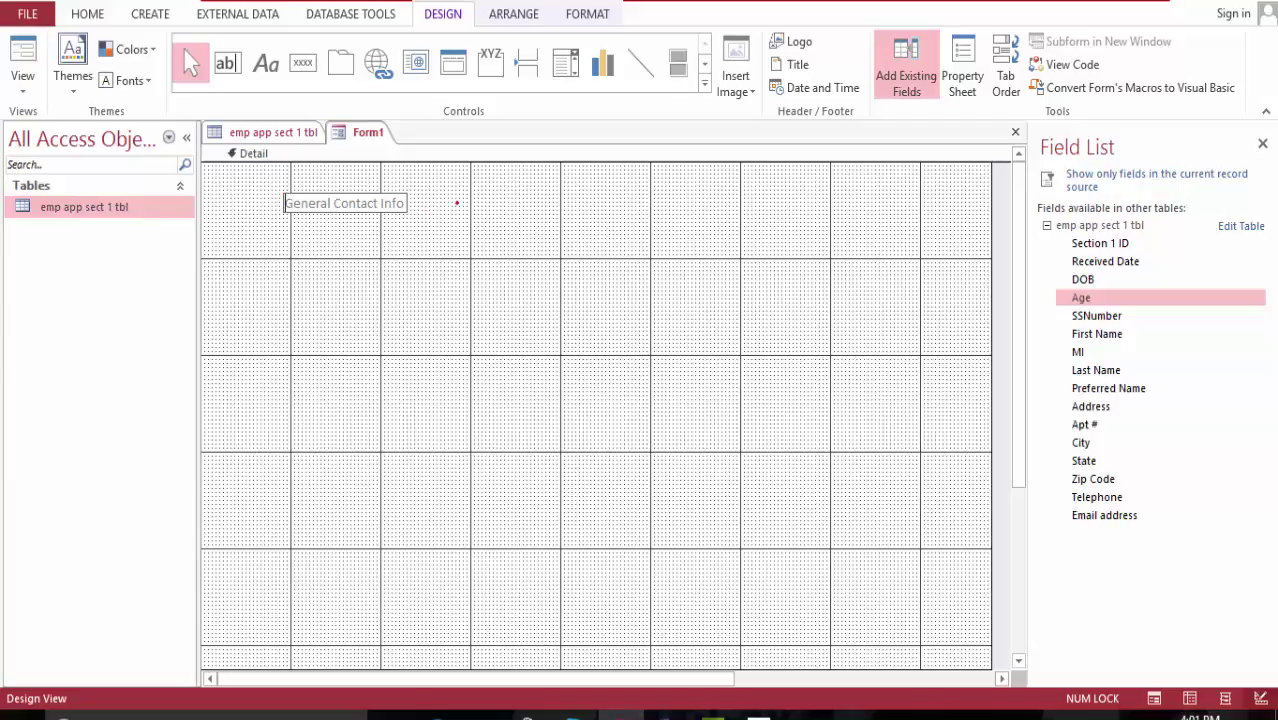
Step: Add the Section 1 ID field with its label to the form, below and to the right of the General Contact Info label
click(1117, 246)
drag(530, 243, 530, 244)
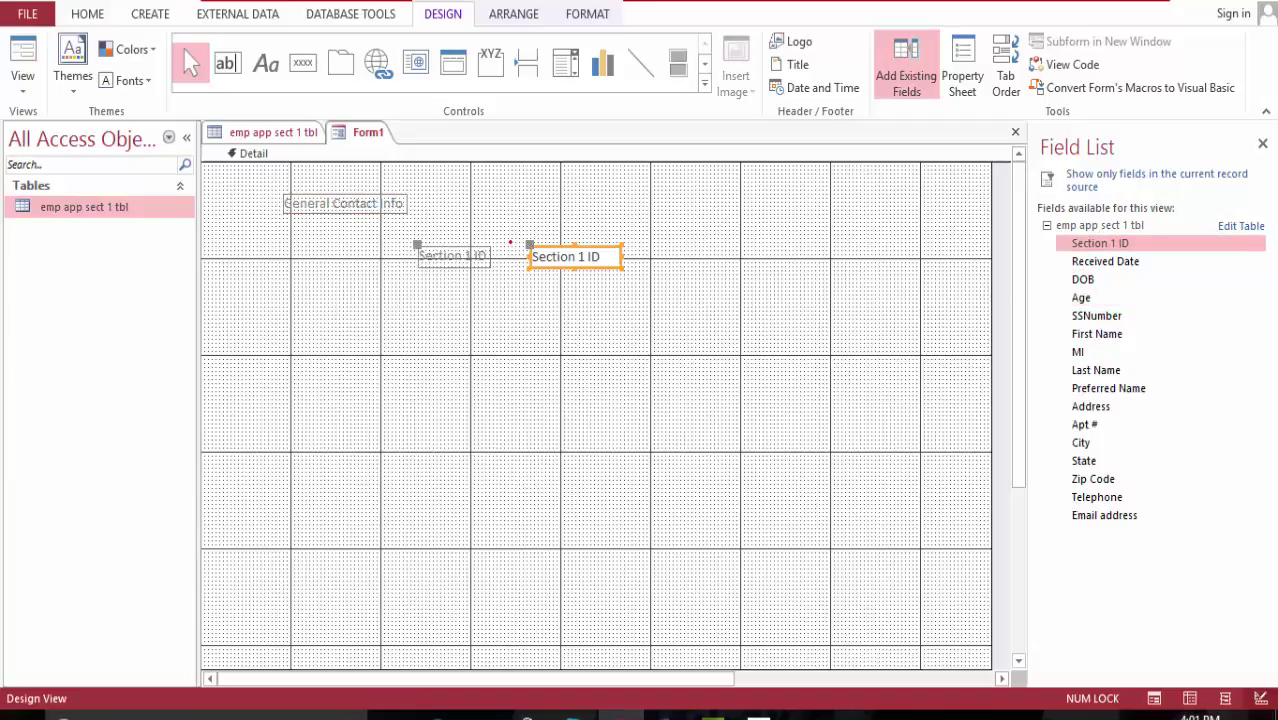
right_click(536, 286)
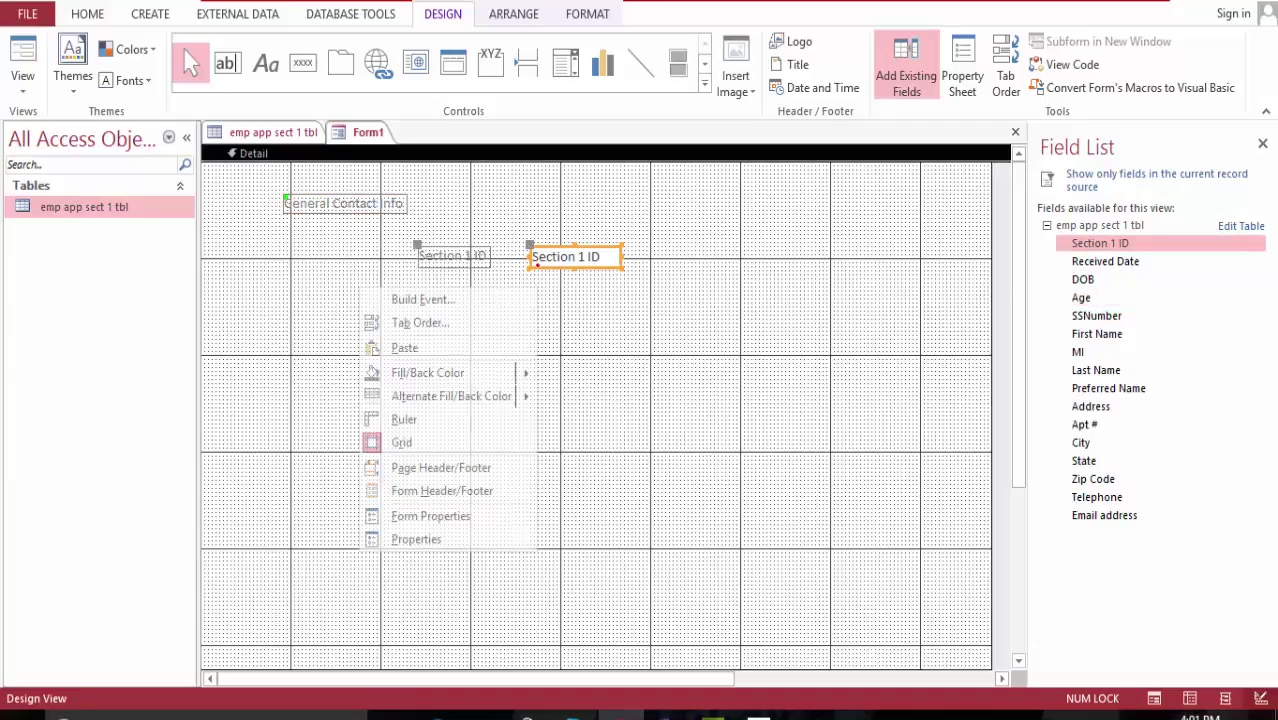
click(538, 250)
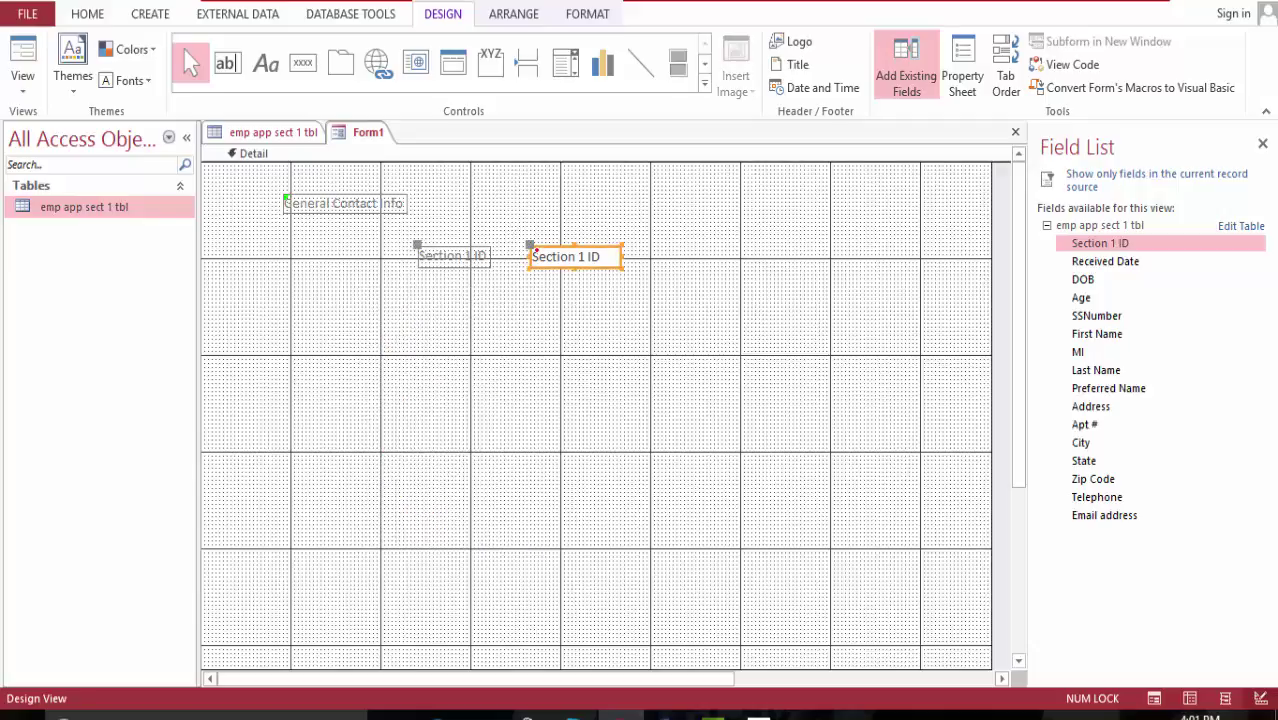
click(566, 285)
click(570, 257)
key(Delete)
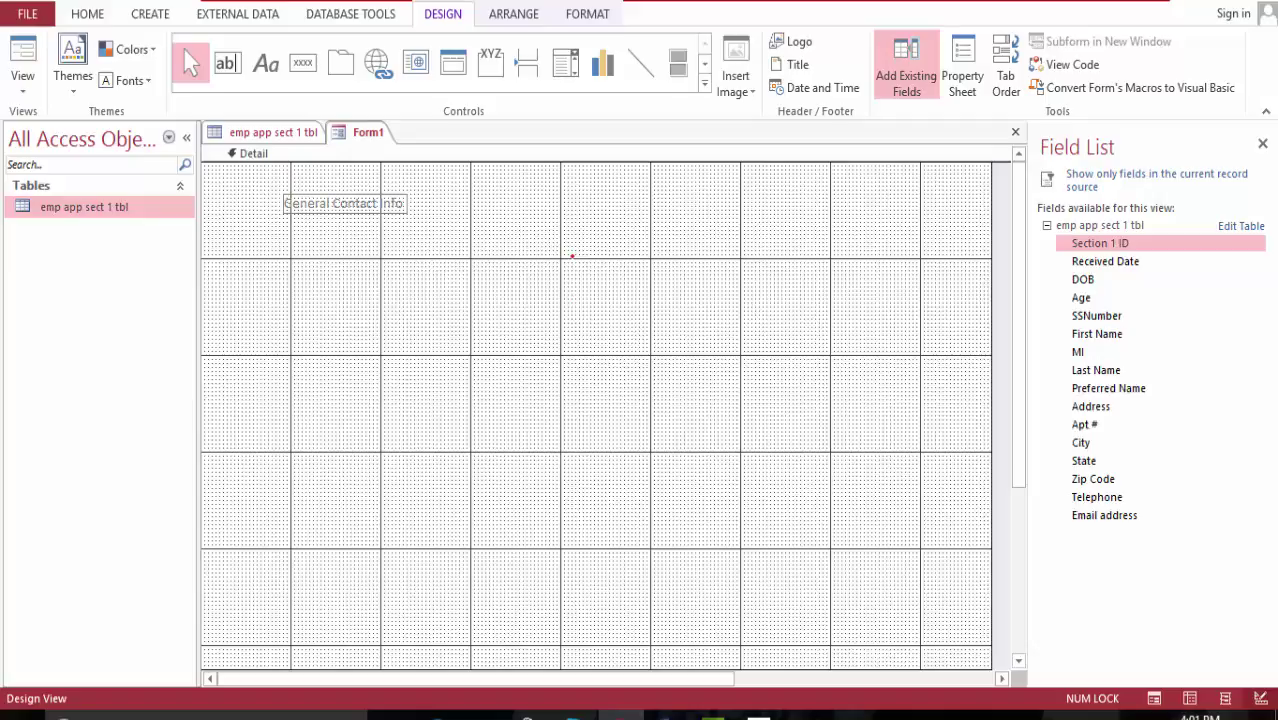
key(ctrl+z)
Step: Move the Section 1 ID text box and its label to just below the General Contact Info label
click(514, 306)
drag(476, 250, 290, 424)
click(410, 425)
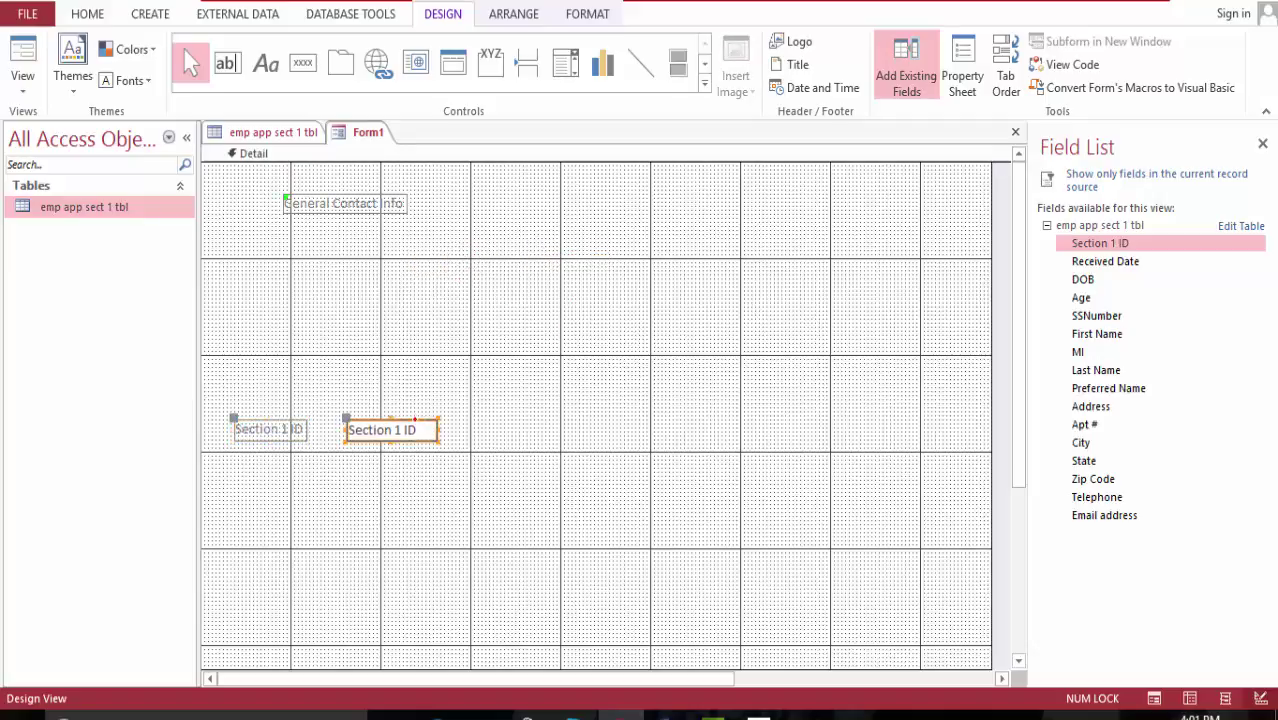
drag(410, 425, 569, 377)
click(513, 398)
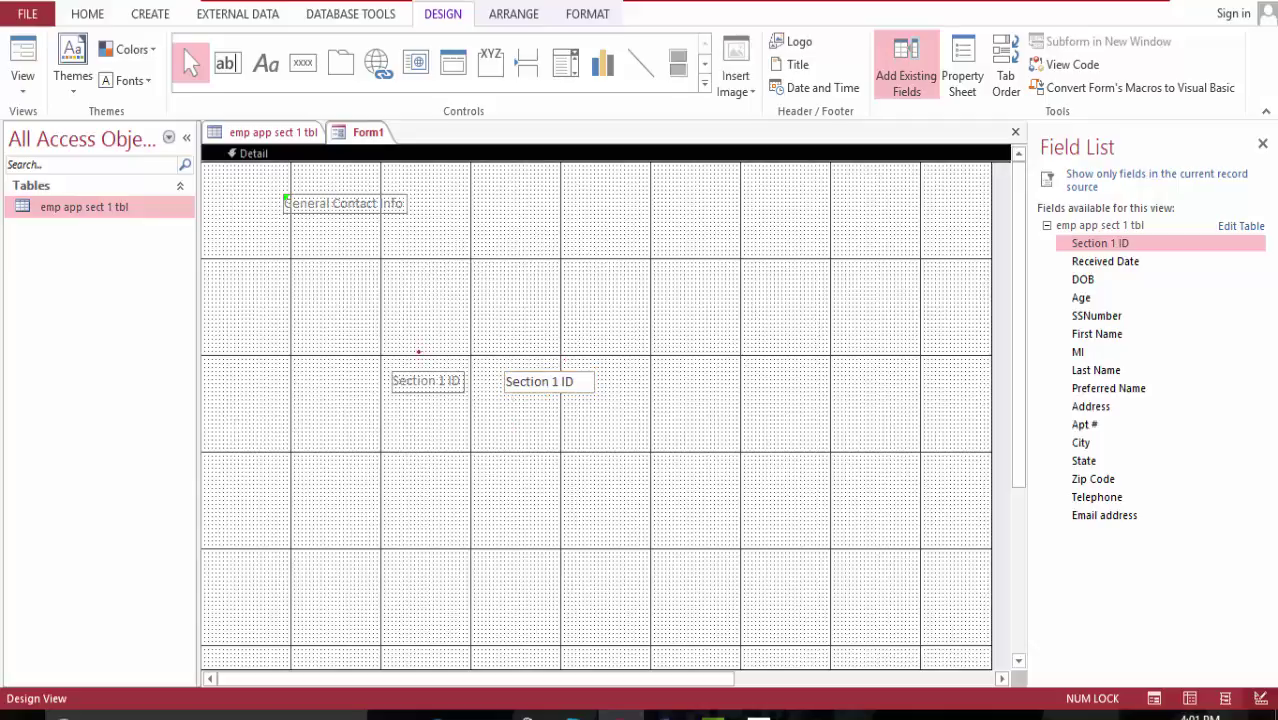
drag(419, 351, 644, 498)
drag(545, 383, 418, 247)
Step: Arrange the General Contact Info label and the Section 1 ID label and text box together in a stacked layout
drag(236, 182, 522, 364)
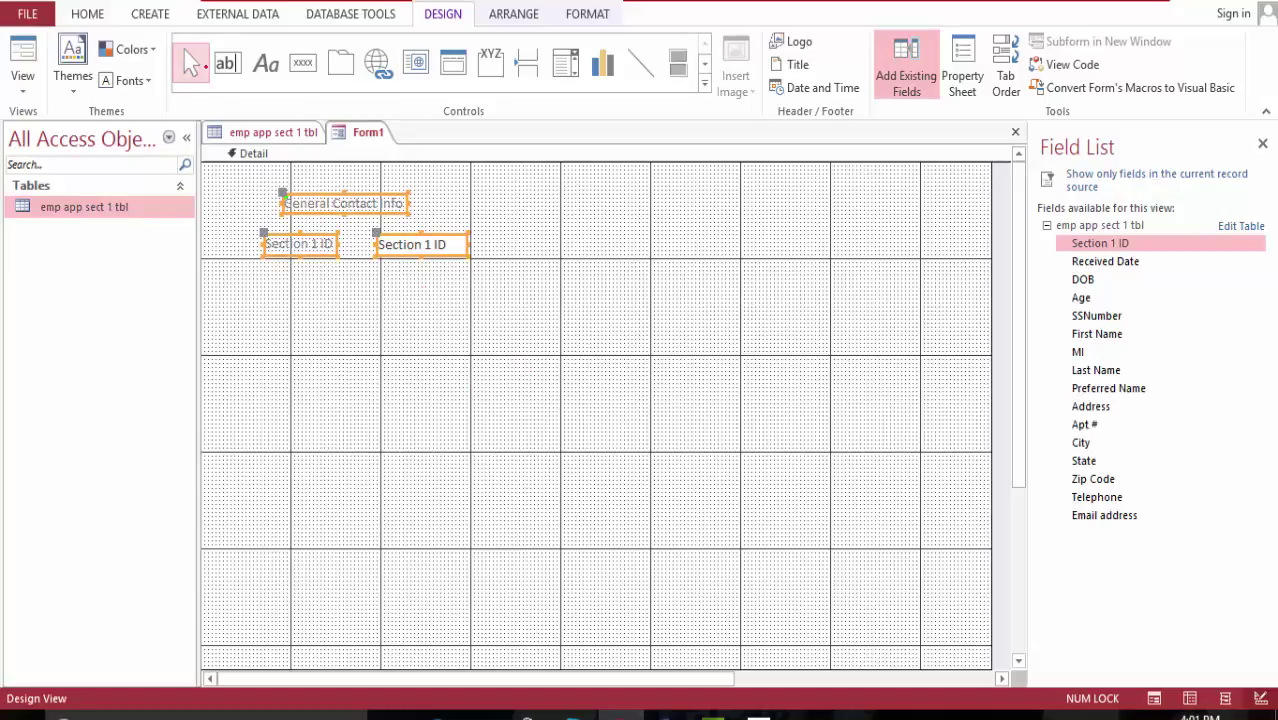
click(192, 63)
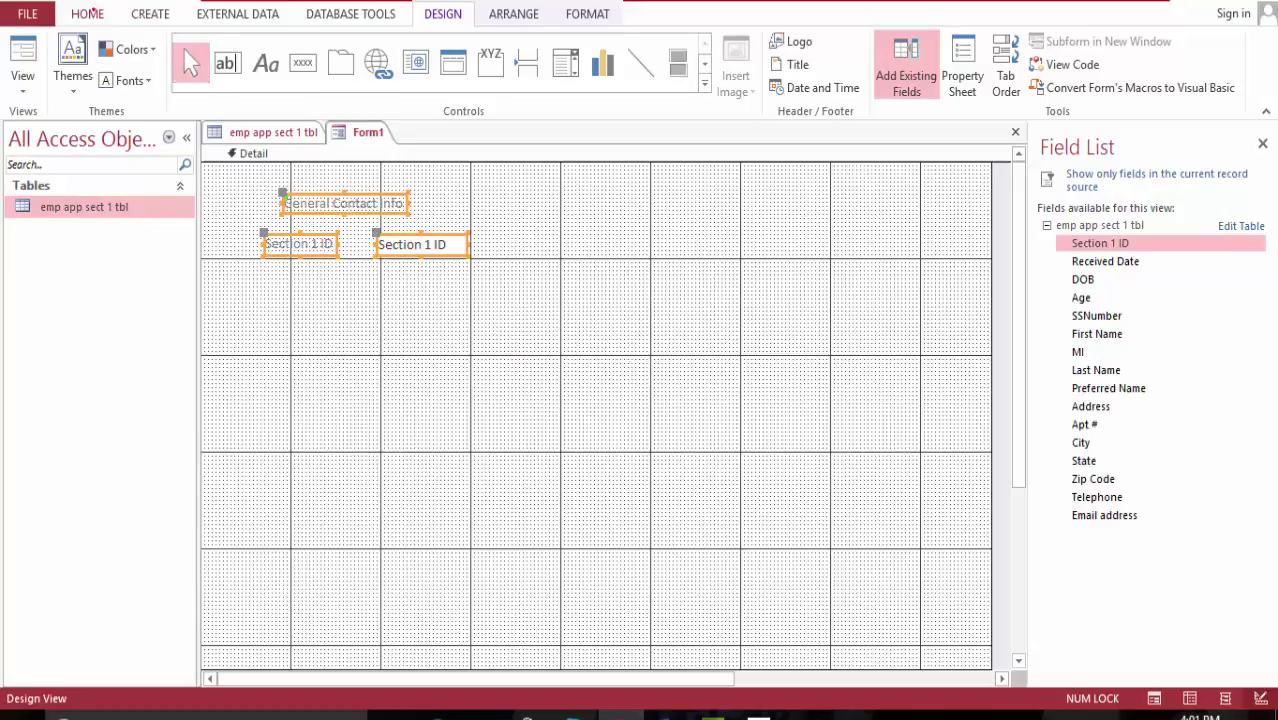
click(514, 14)
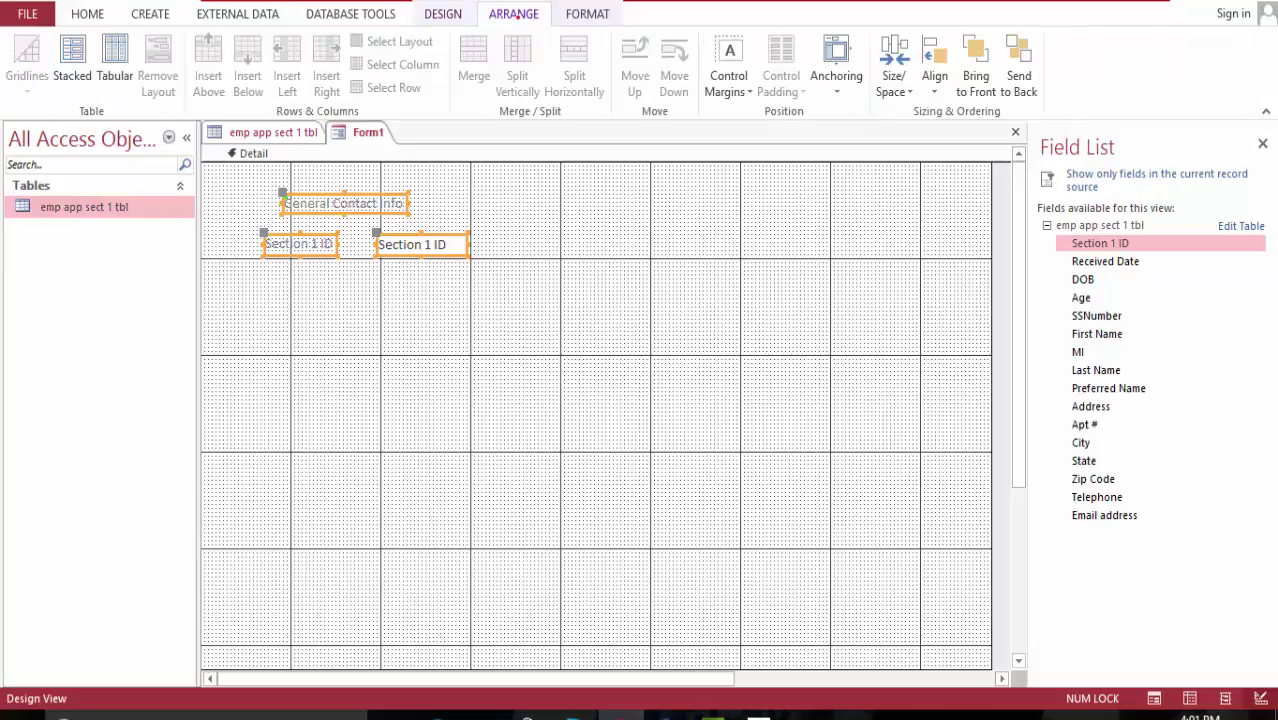
click(72, 60)
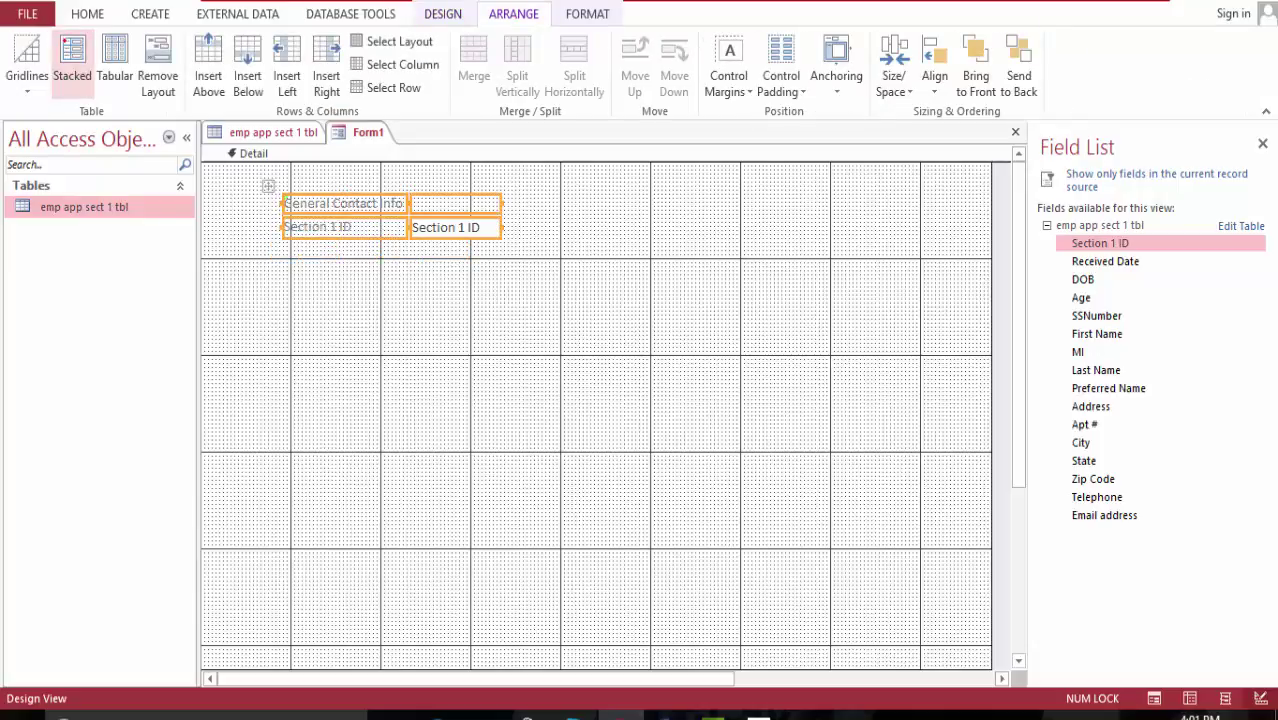
click(461, 295)
Step: Insert seven empty rows below the Section 1 ID label and three empty columns to its right in the layout
click(379, 231)
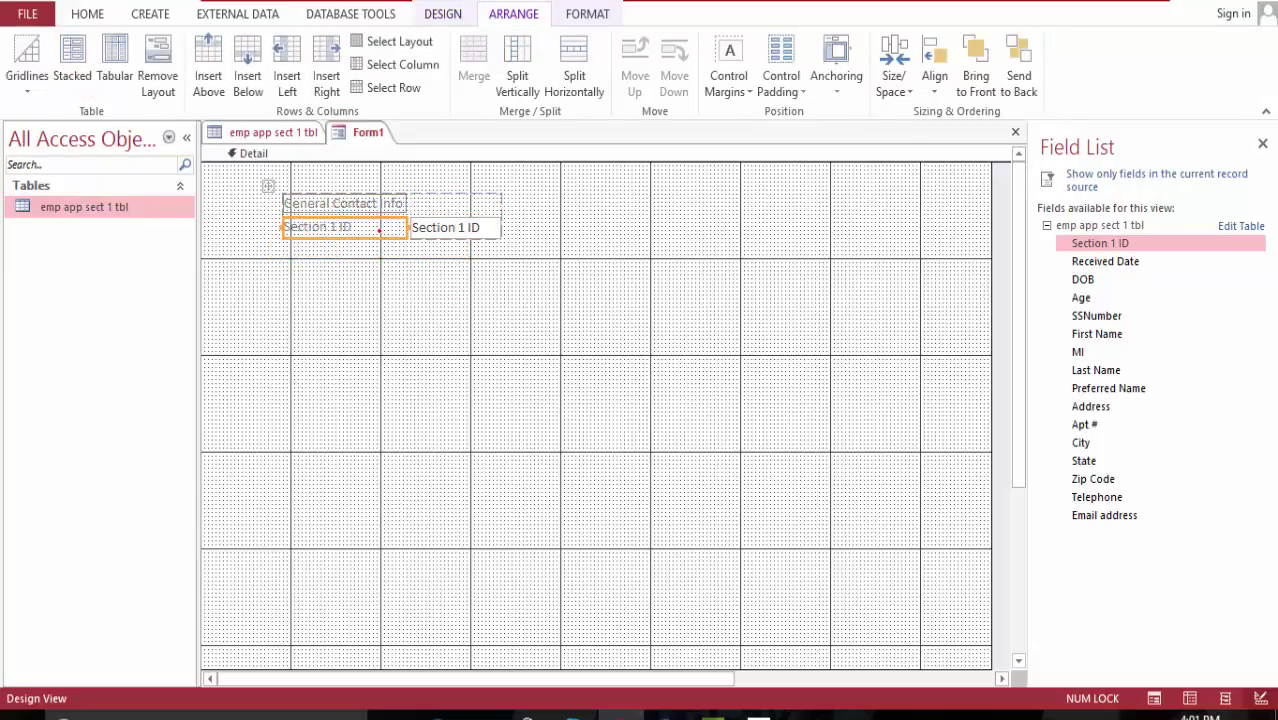
click(248, 65)
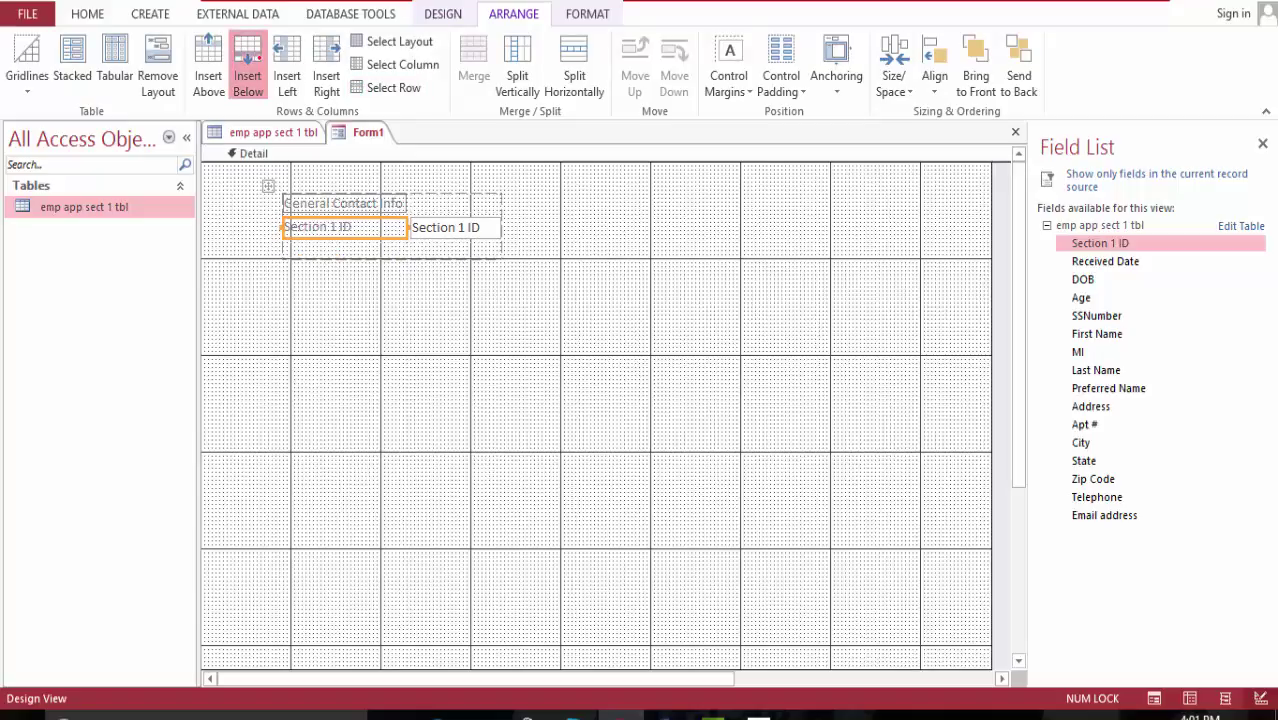
click(248, 65)
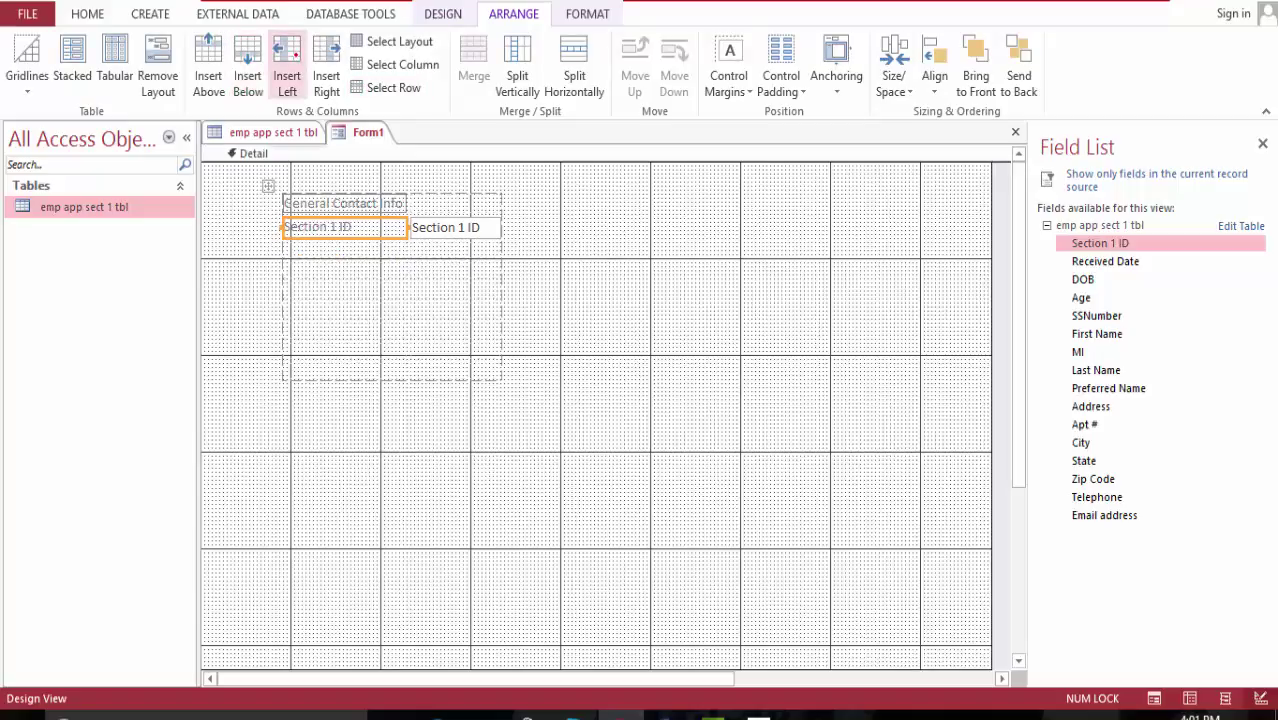
click(326, 62)
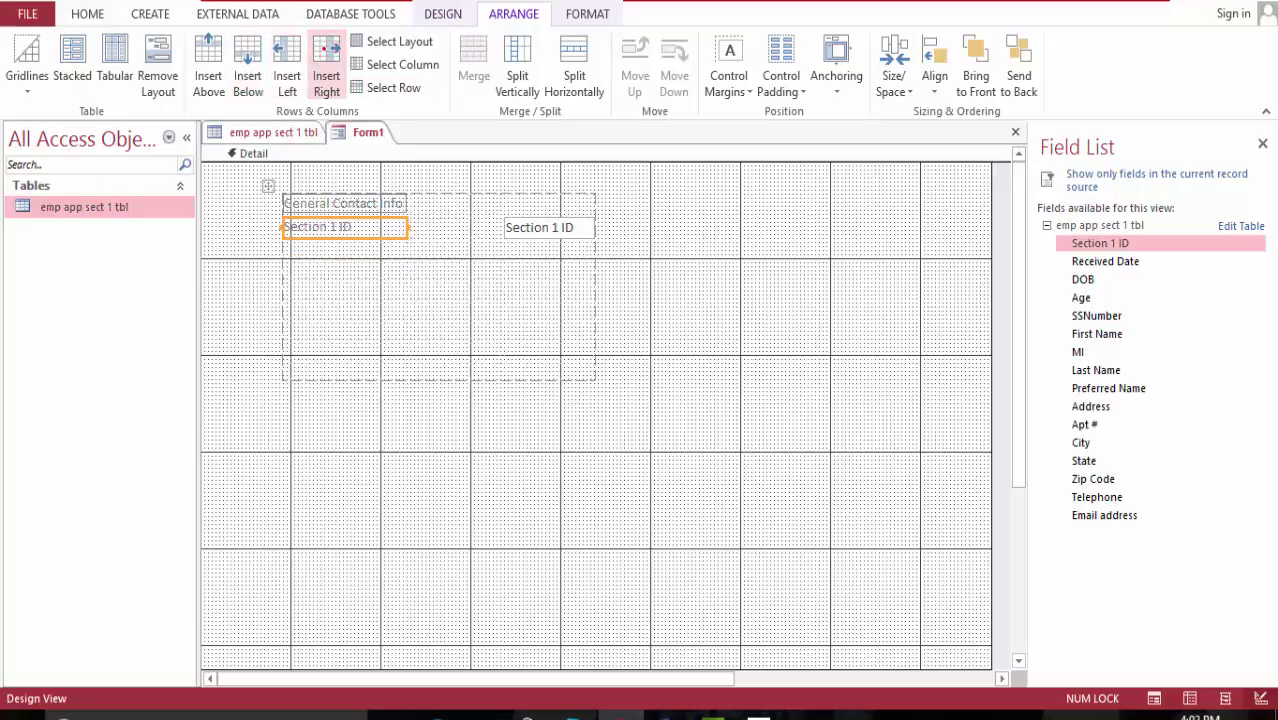
click(326, 62)
click(326, 62)
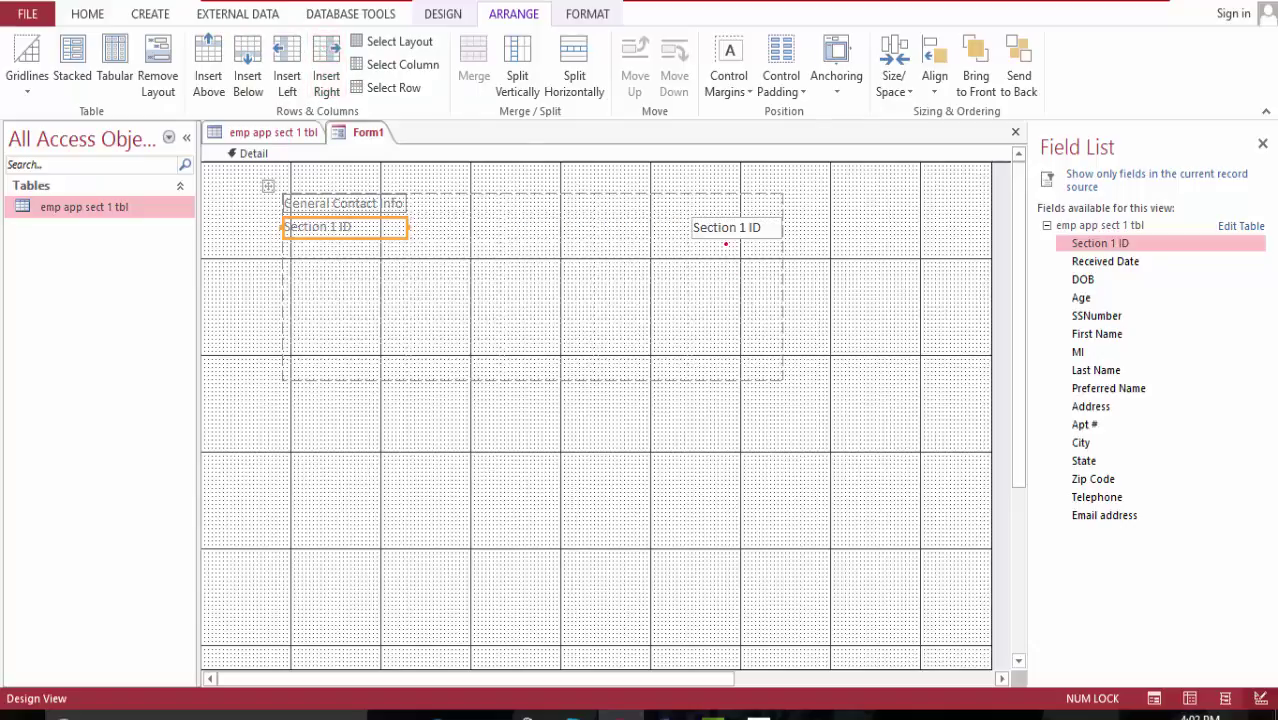
Step: Move the Section 1 ID text box to the layout's second column and insert five empty rows above the General Contact Info label
drag(727, 233, 471, 236)
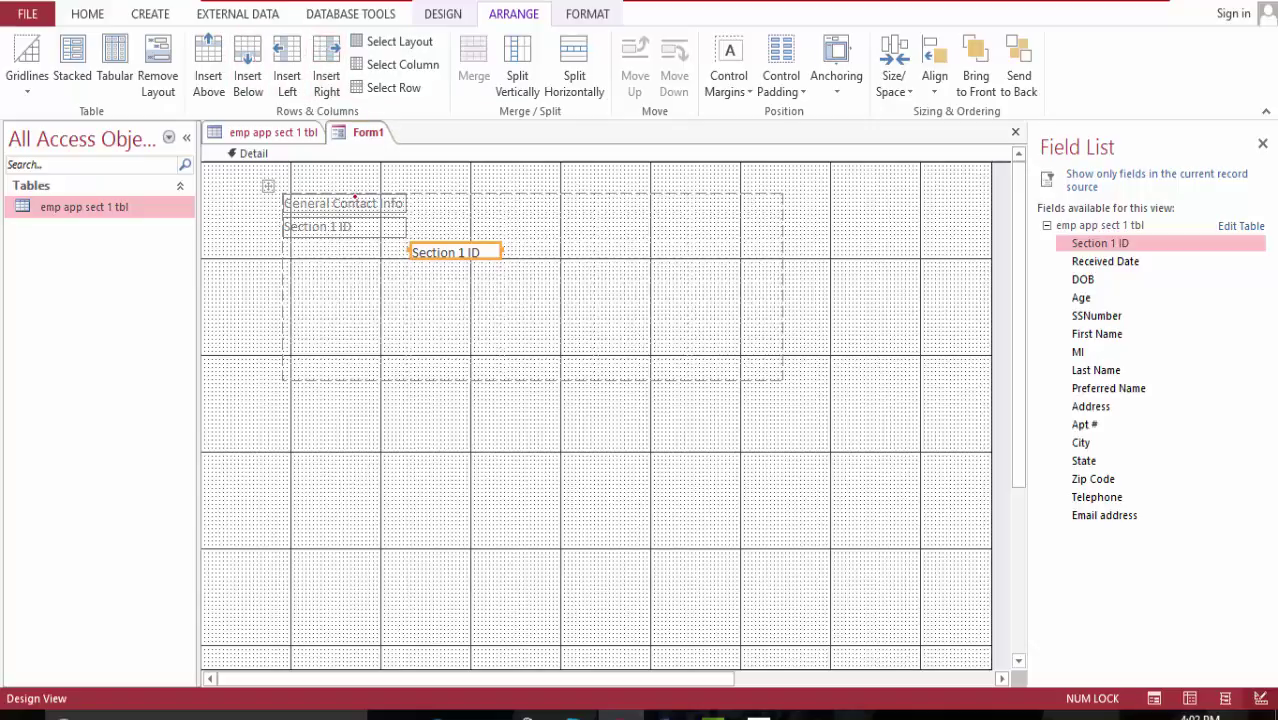
click(354, 202)
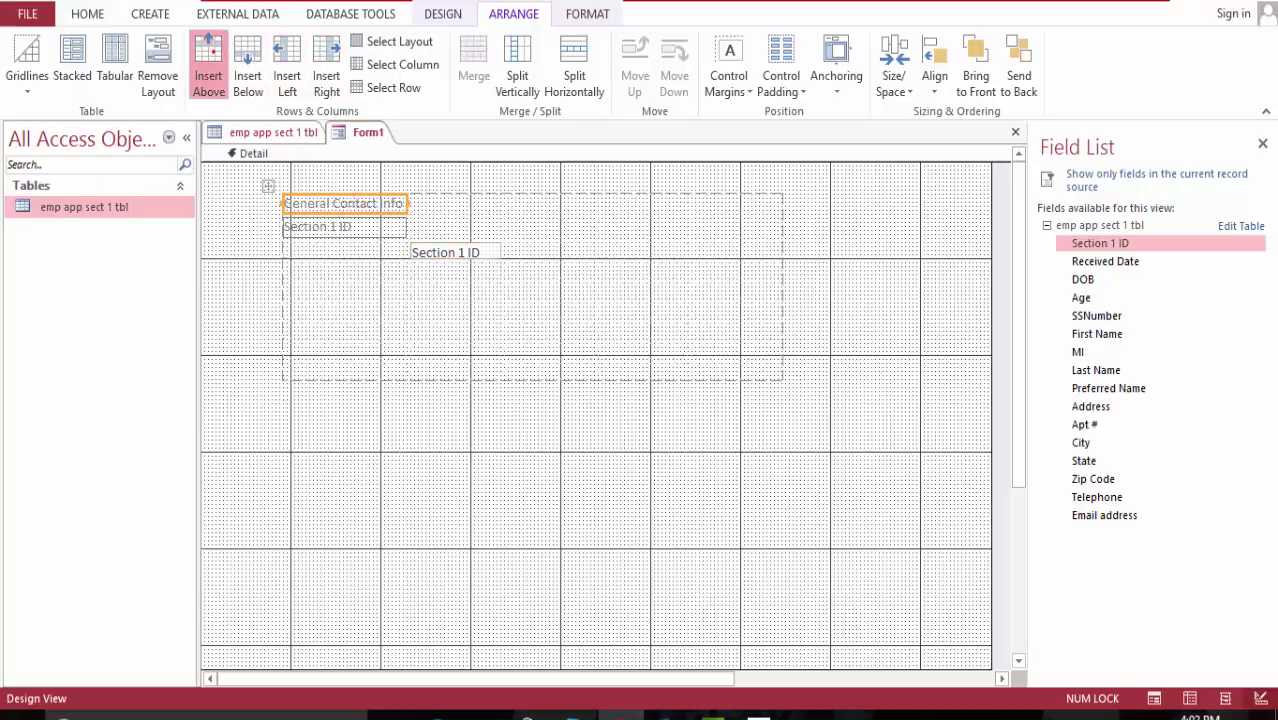
click(209, 65)
click(209, 65)
click(209, 65)
click(209, 65)
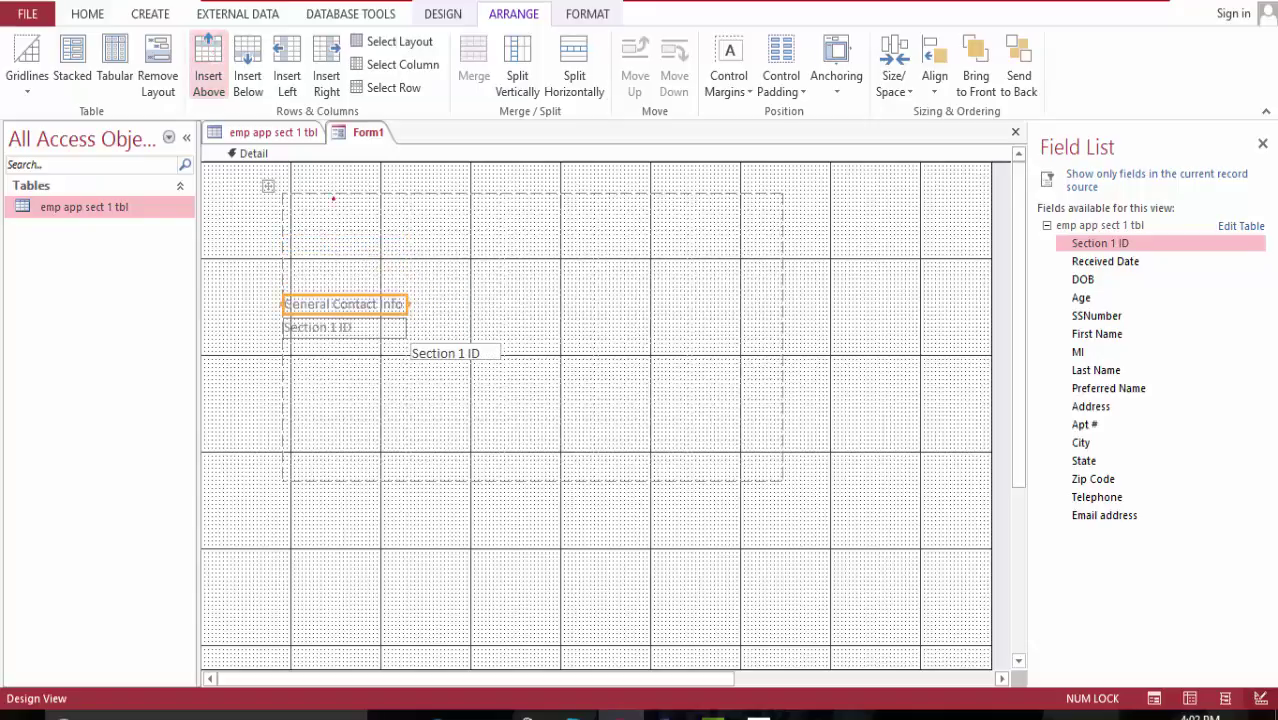
Step: Move the Section 1 ID text box into the cell above General Contact Info, and delete that text box
drag(438, 350, 350, 277)
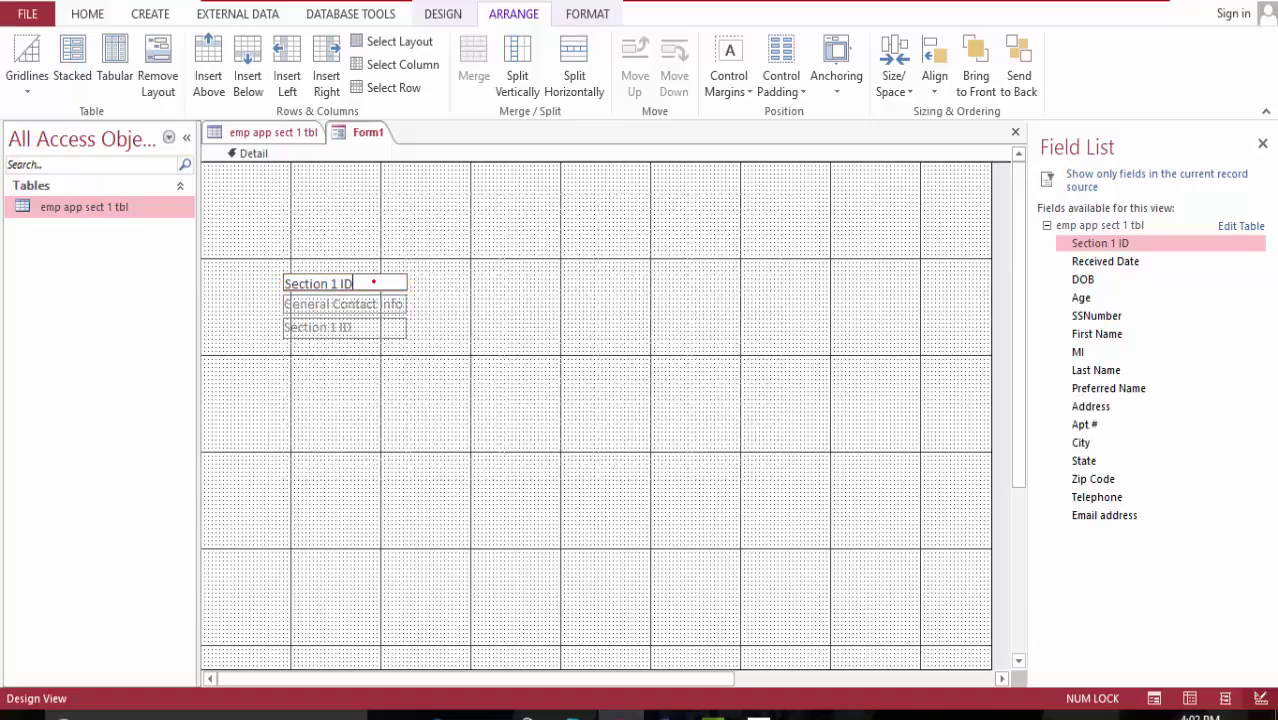
click(387, 320)
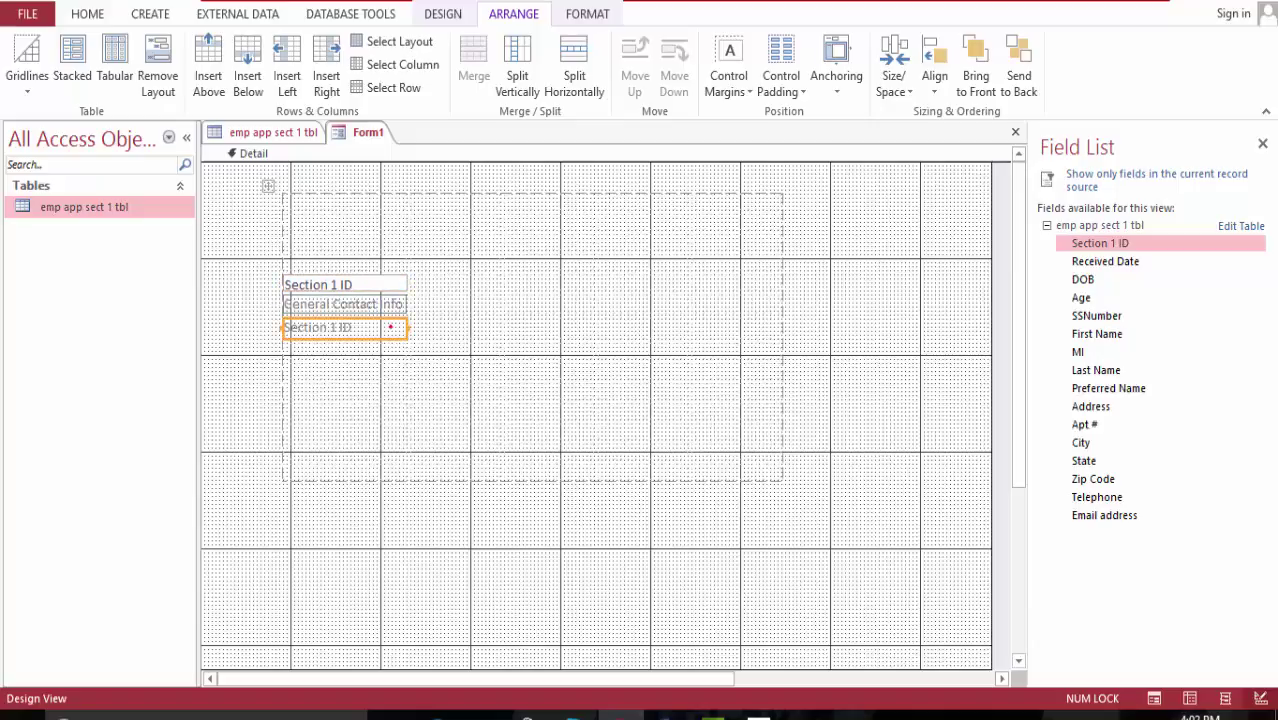
click(383, 285)
key(Delete)
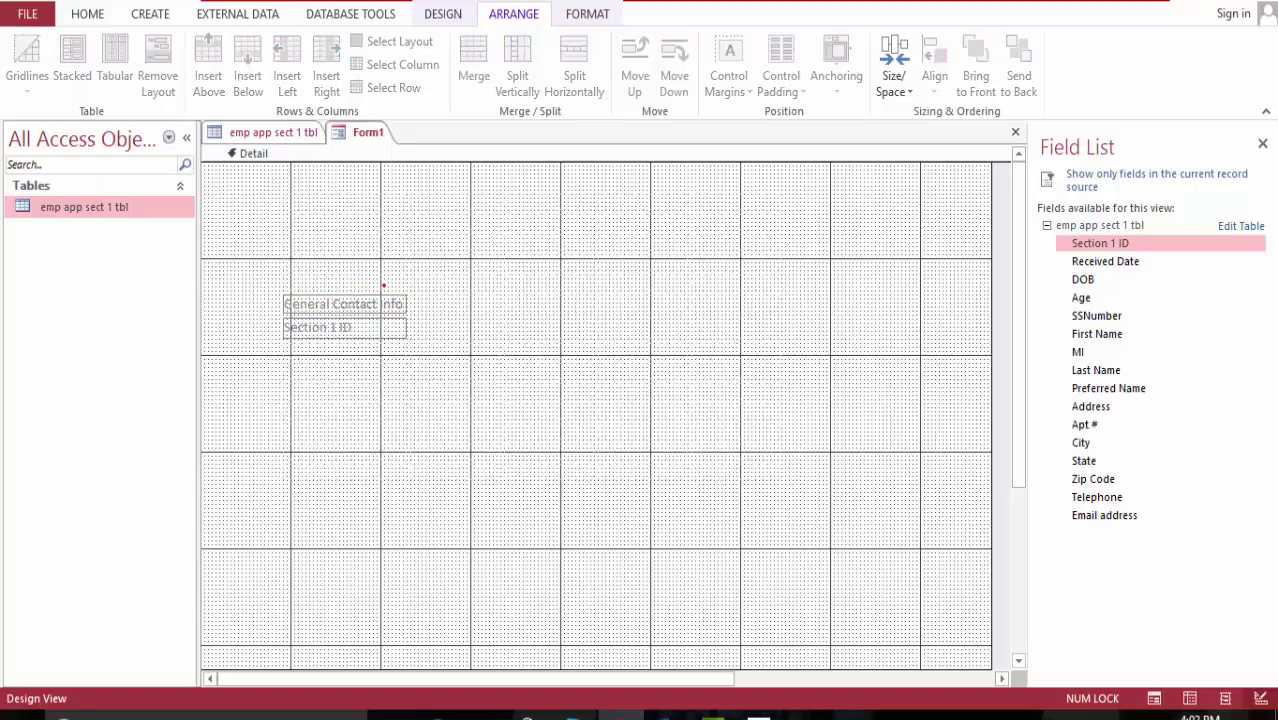
Step: Move the Section 1 ID label directly above the General Contact Info label and shorten its text to "Section 1"
drag(376, 326, 379, 290)
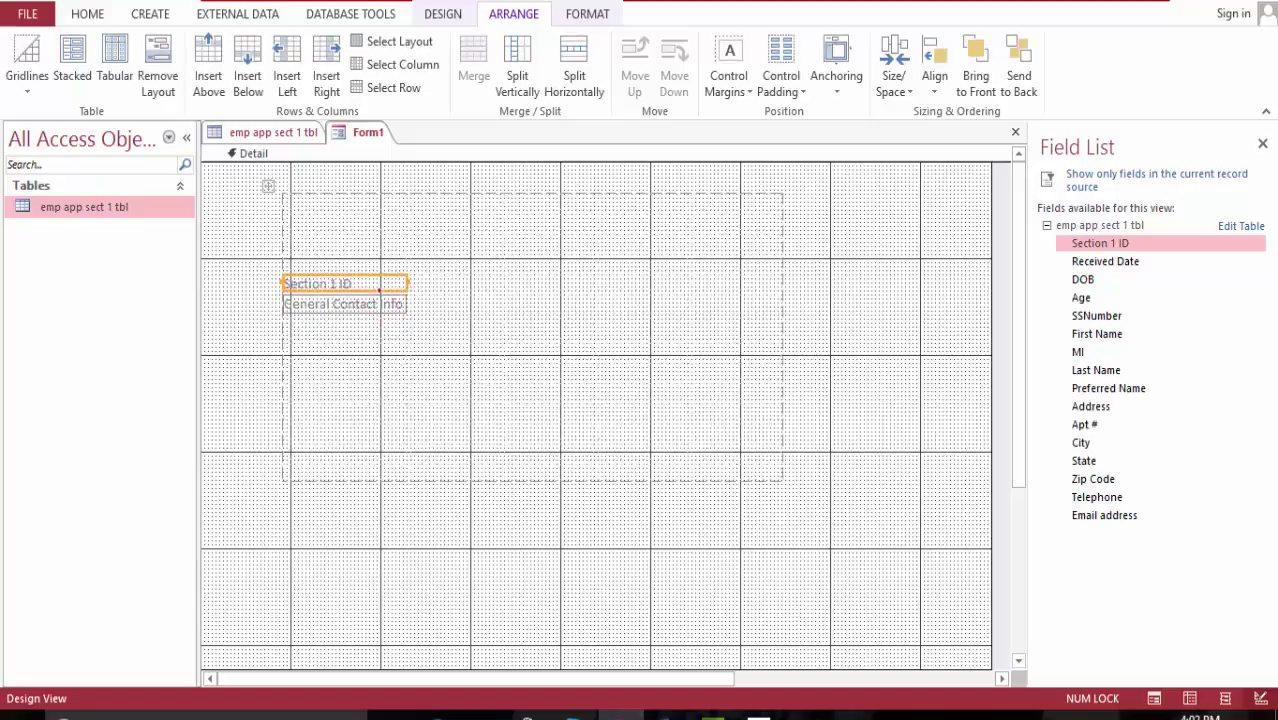
click(369, 284)
key(BackSpace)
key(BackSpace)
key(BackSpace)
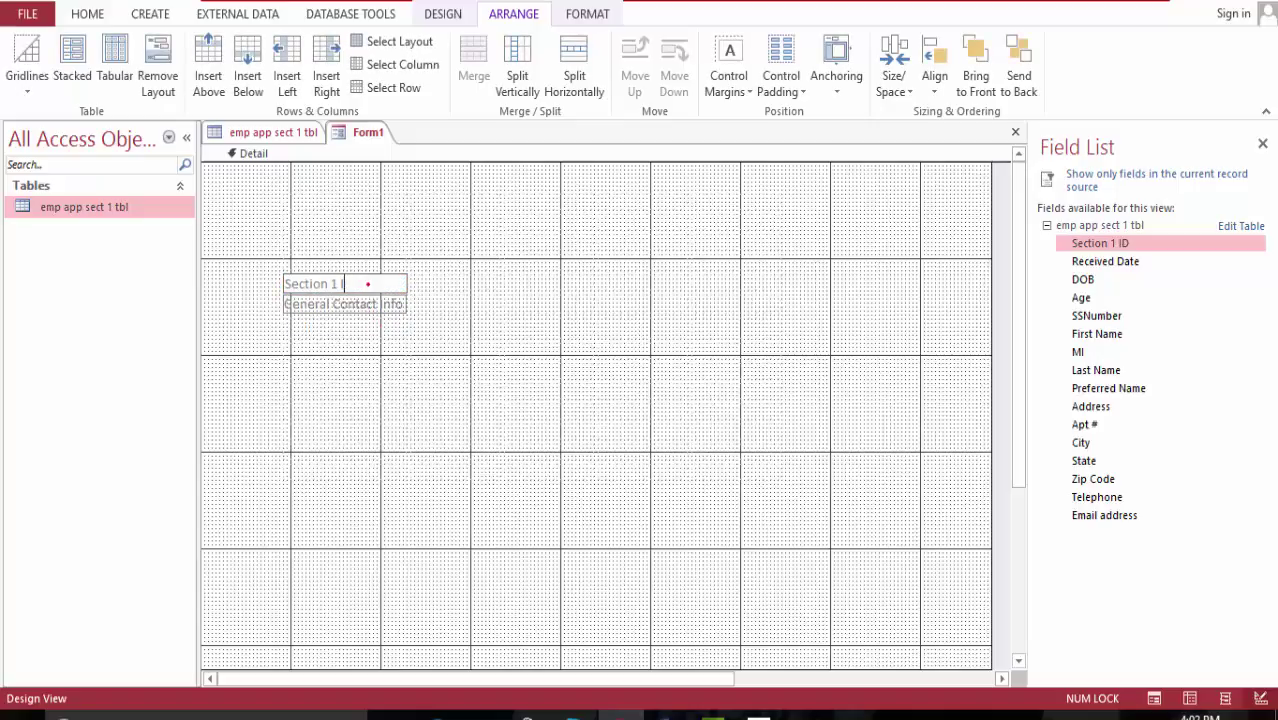
mouse_move(363, 303)
mouse_down()
mouse_move(365, 356)
mouse_move(367, 306)
mouse_up()
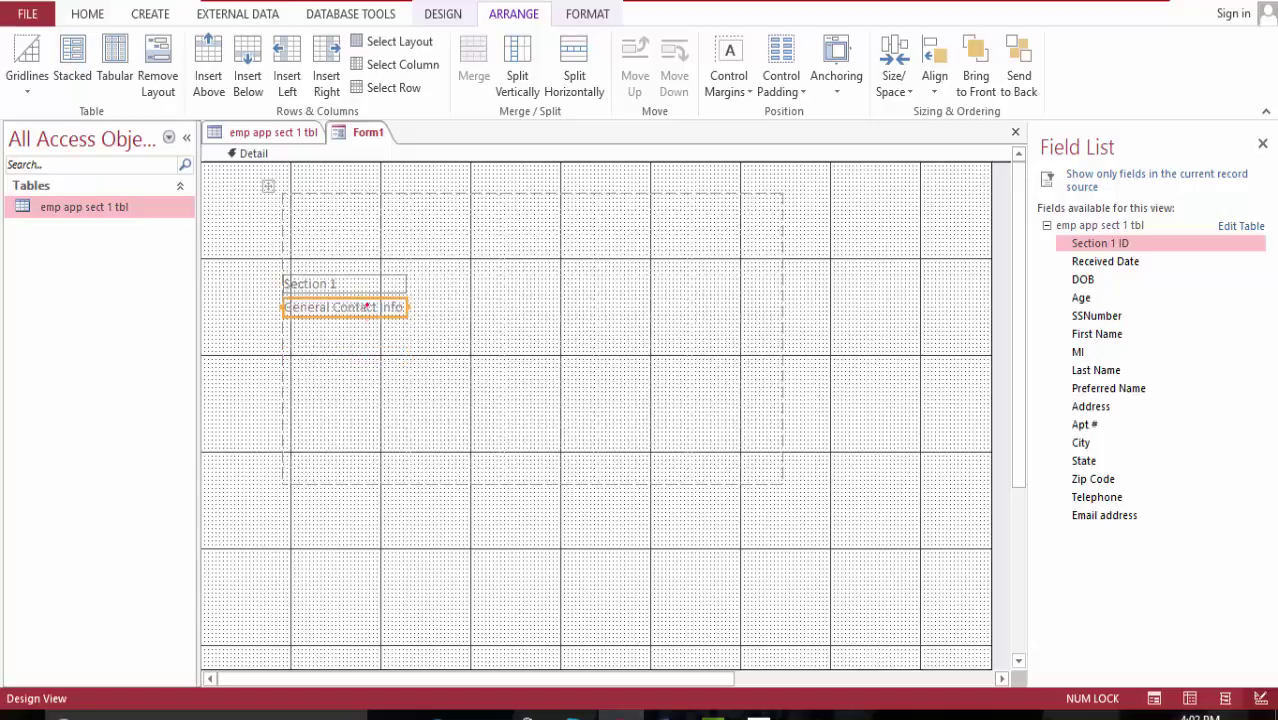
Step: Select the layout row containing General Contact Info and pick the Received Date field for placement on the form
click(335, 284)
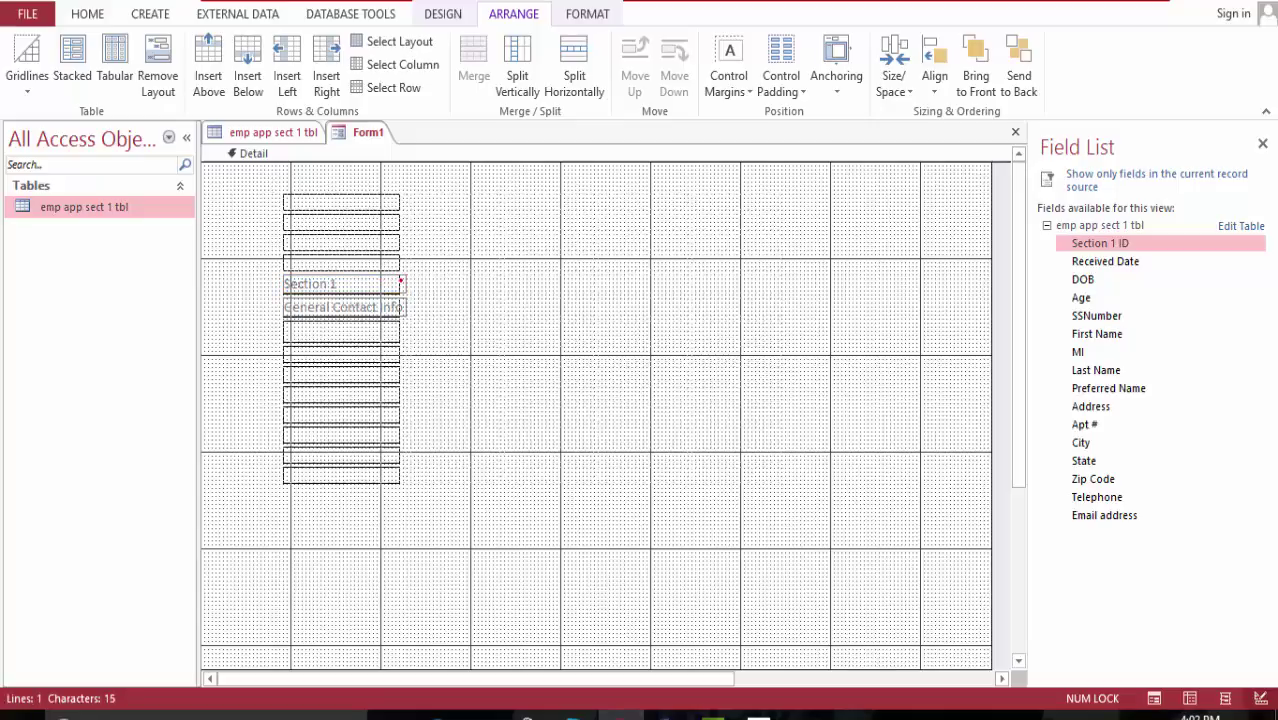
key(Escape)
click(400, 308)
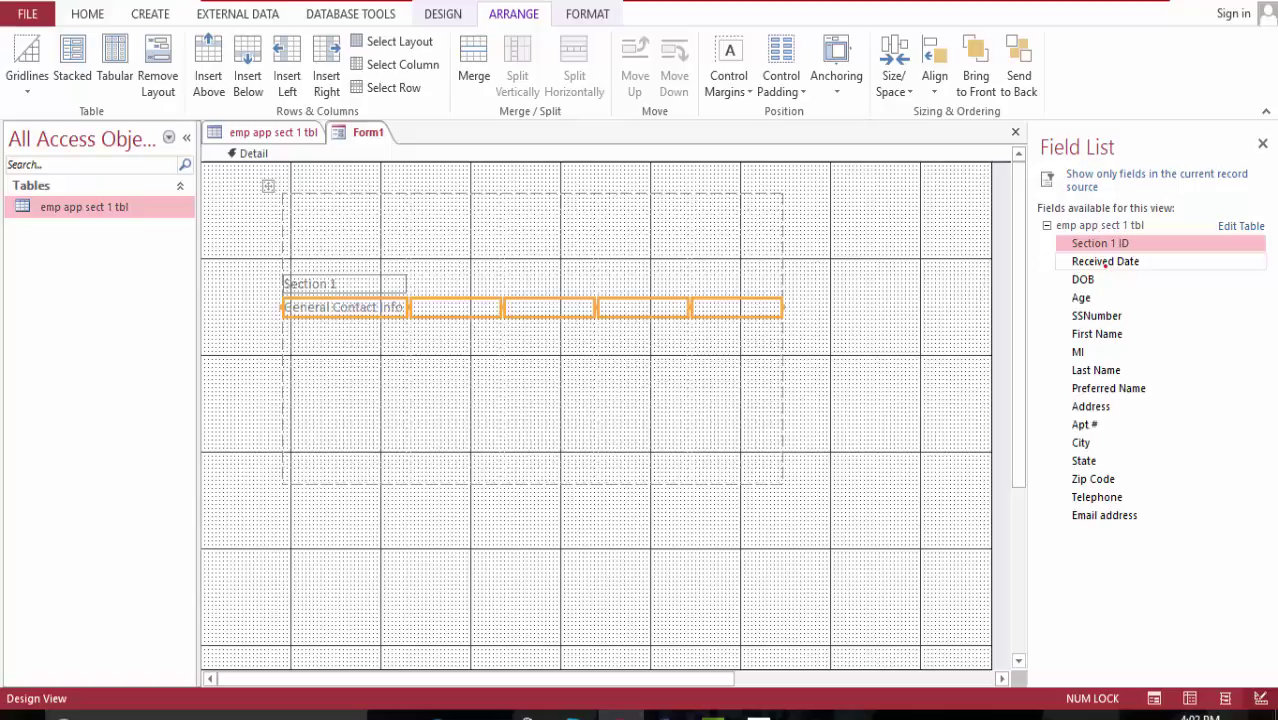
click(1104, 263)
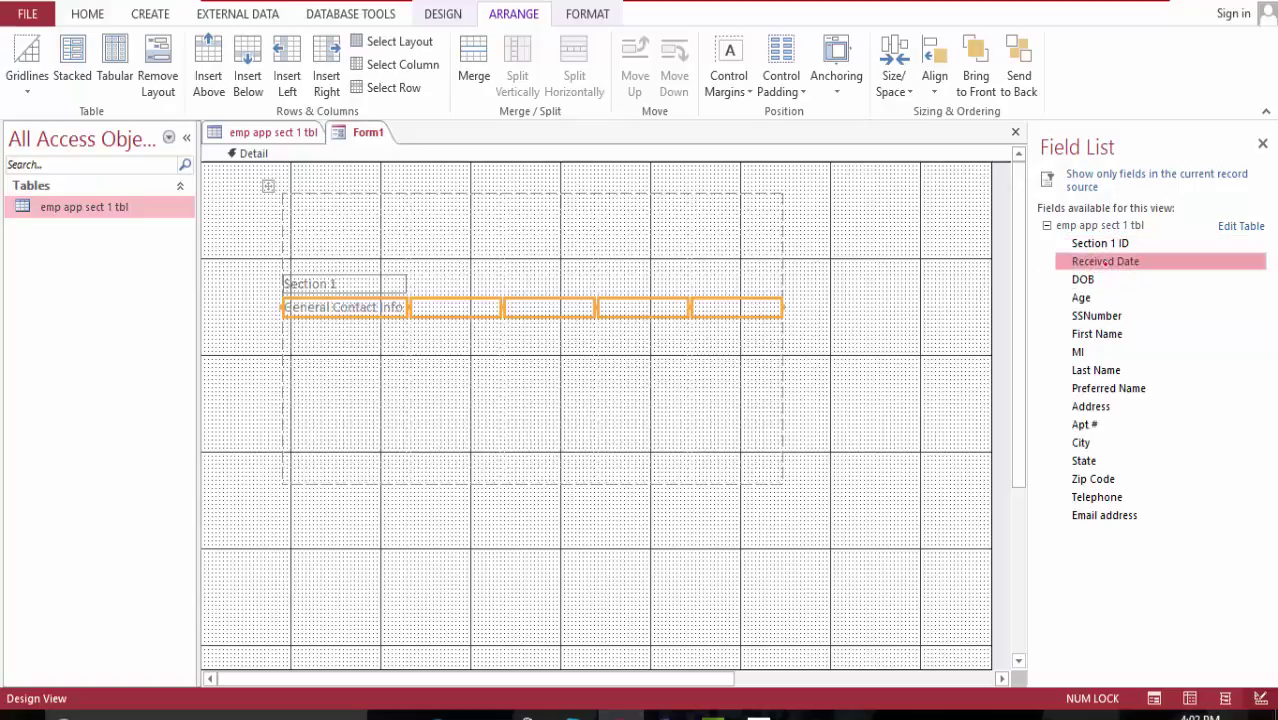